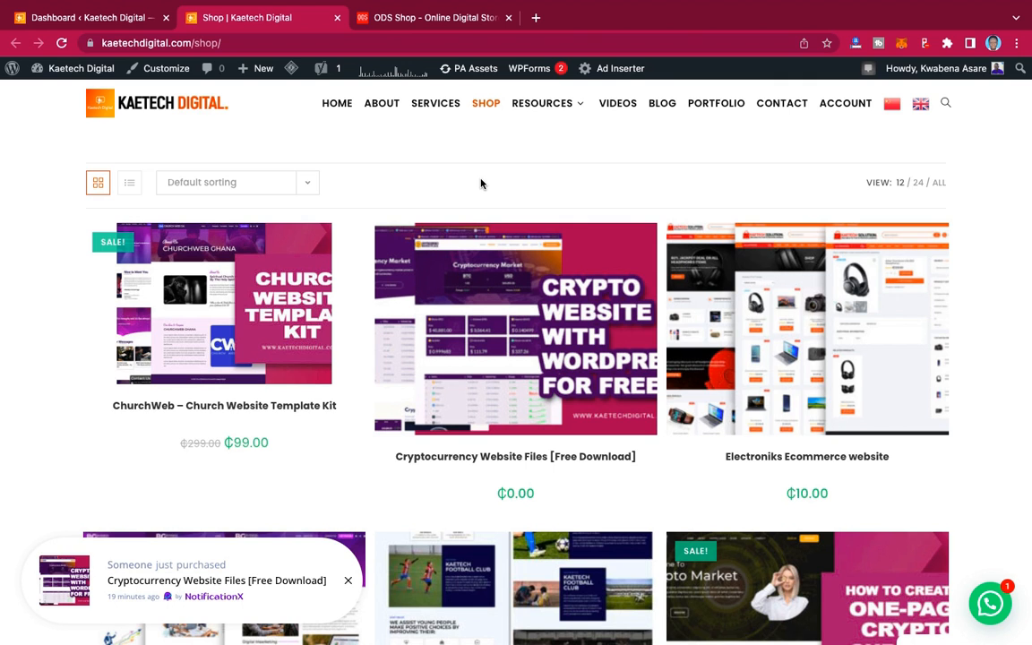
# Step: Switch to the Online Digital Store shop page and look through its full product catalogue
pyautogui.click(401, 18)
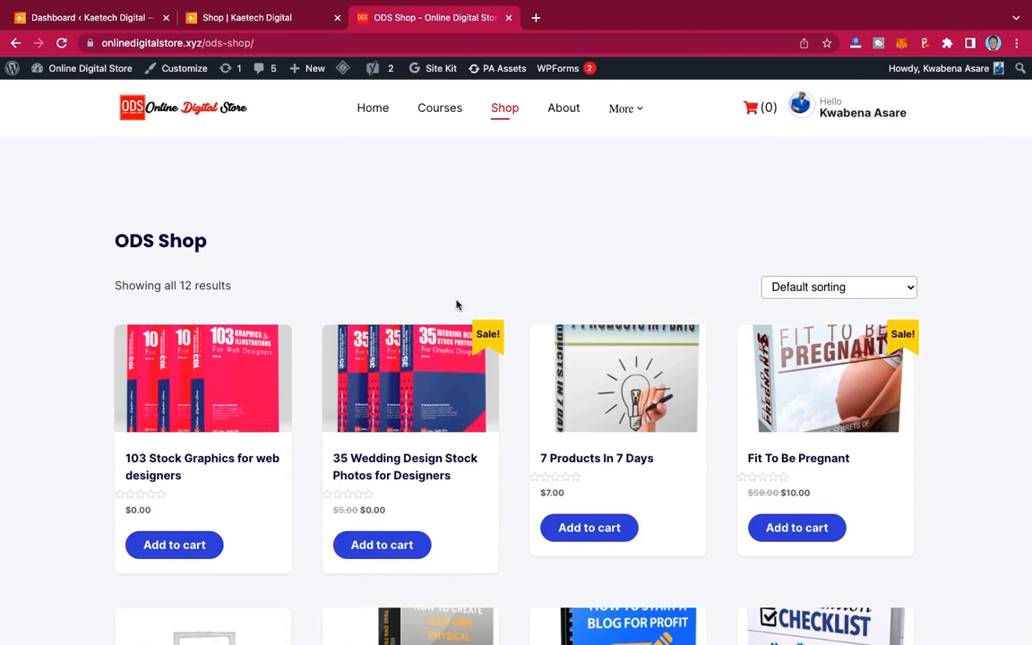
pyautogui.scroll(-3, 723, 468)
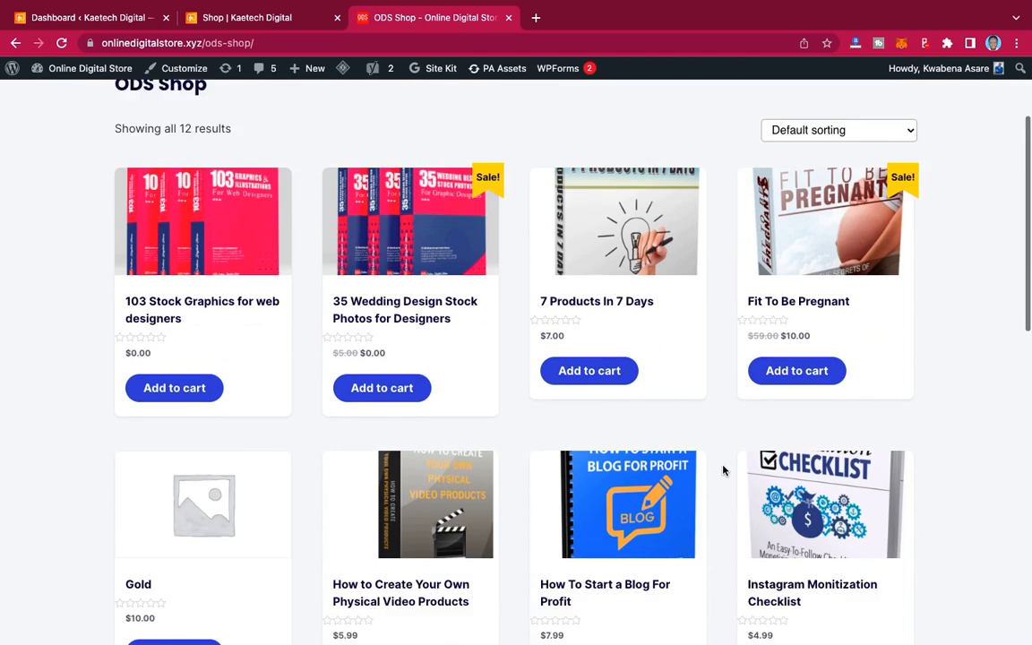
pyautogui.scroll(1, 724, 470)
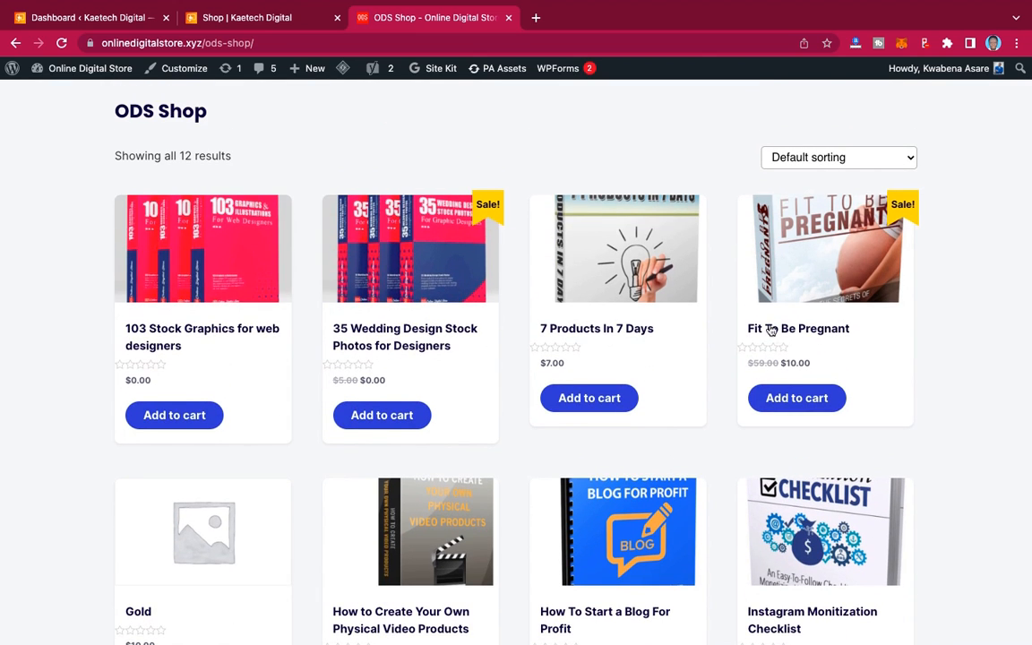
pyautogui.scroll(2, 798, 341)
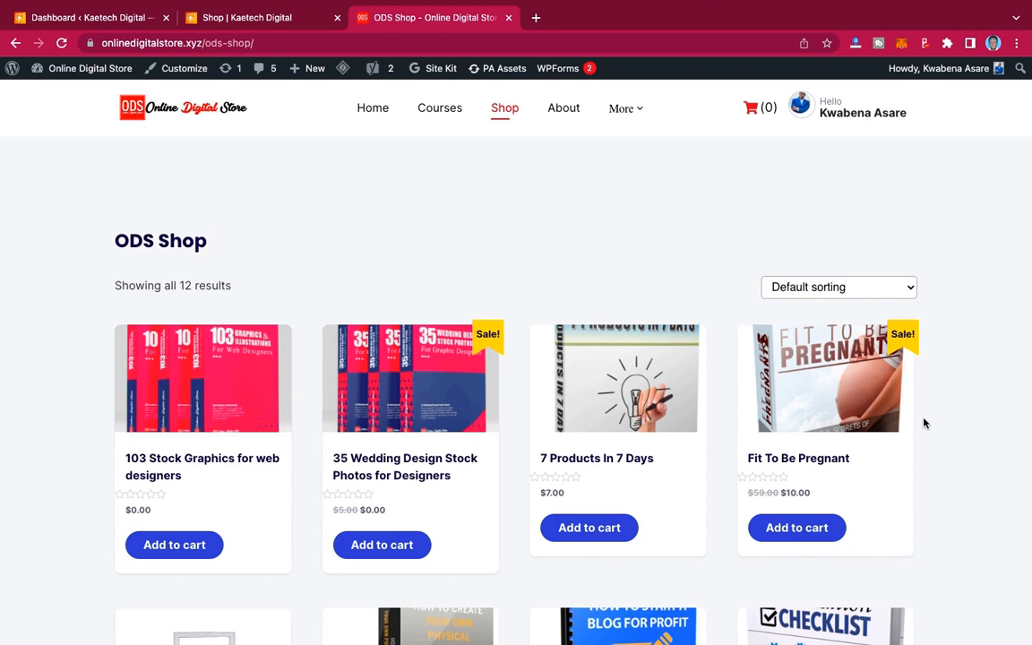
pyautogui.scroll(-10, 925, 444)
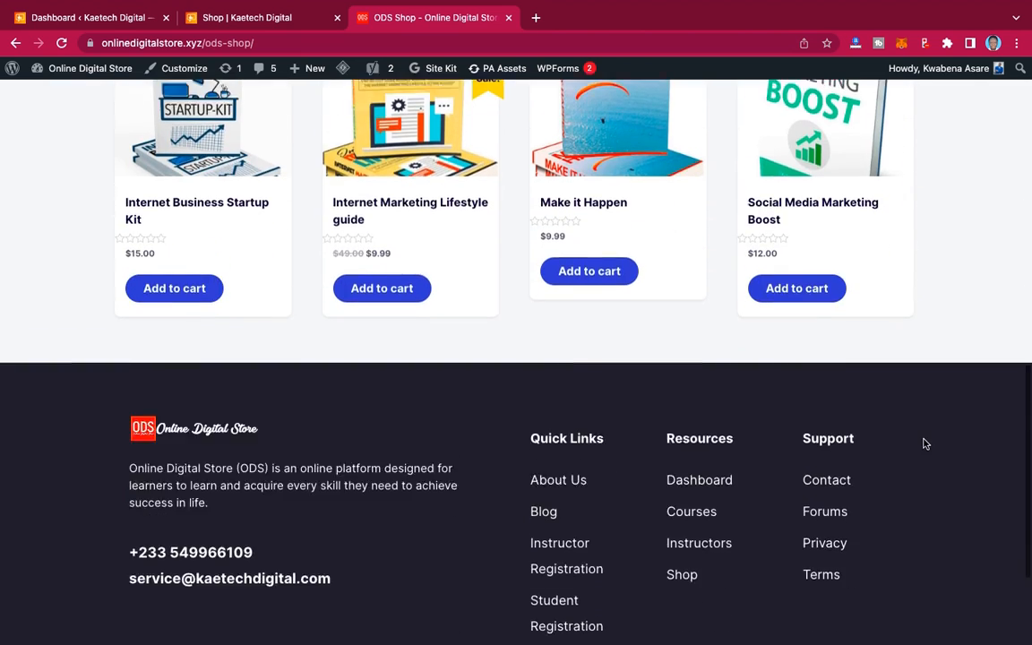
pyautogui.scroll(10, 925, 444)
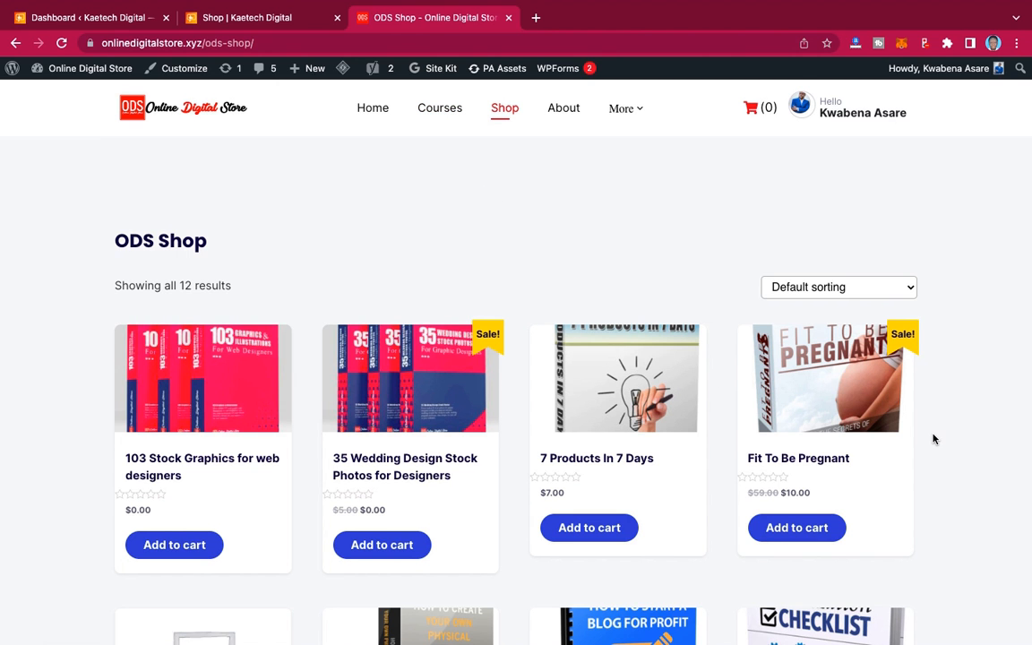
pyautogui.scroll(-4, 933, 439)
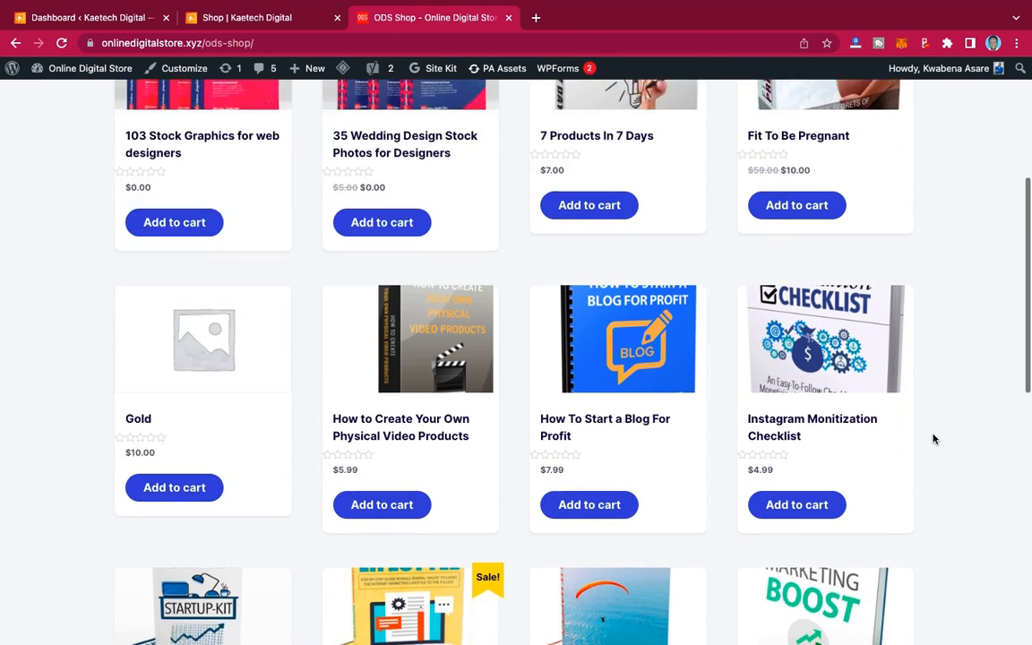
pyautogui.scroll(-4, 933, 439)
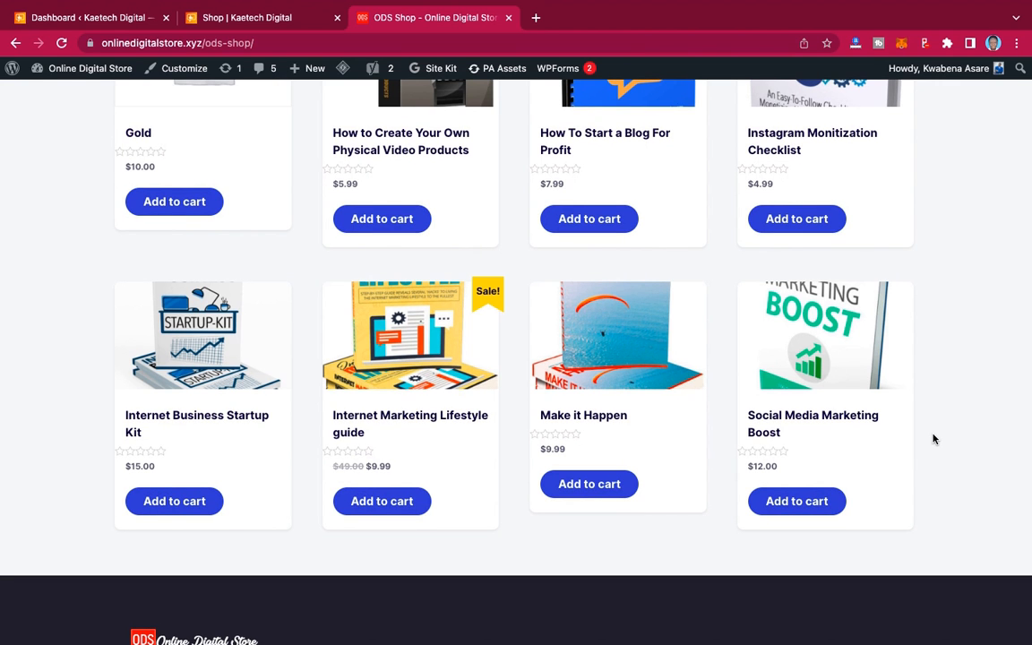
pyautogui.scroll(4, 932, 439)
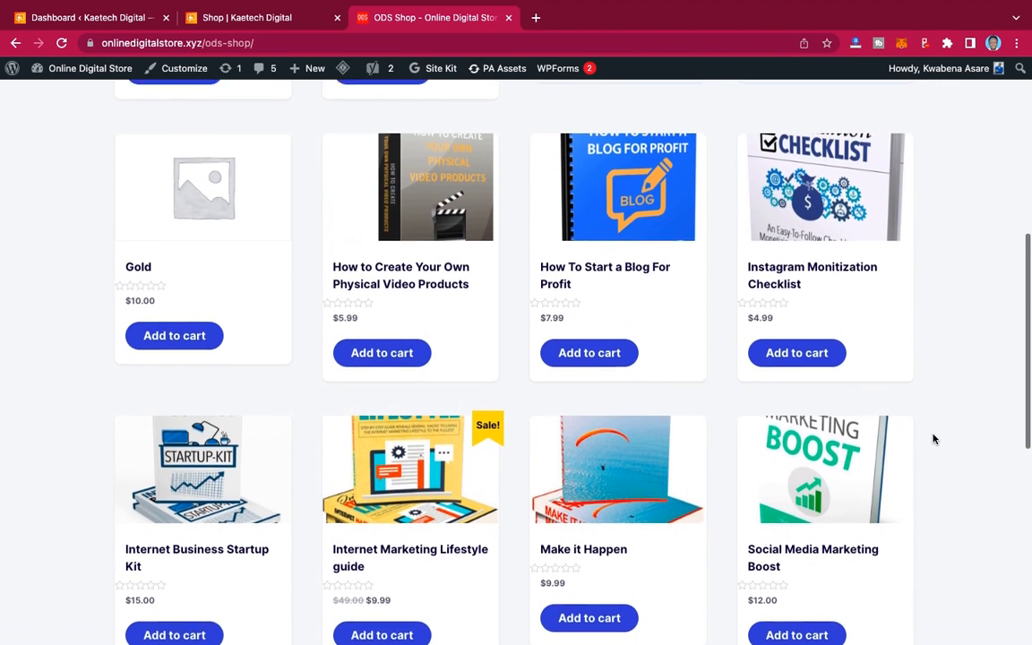
pyautogui.scroll(3, 933, 440)
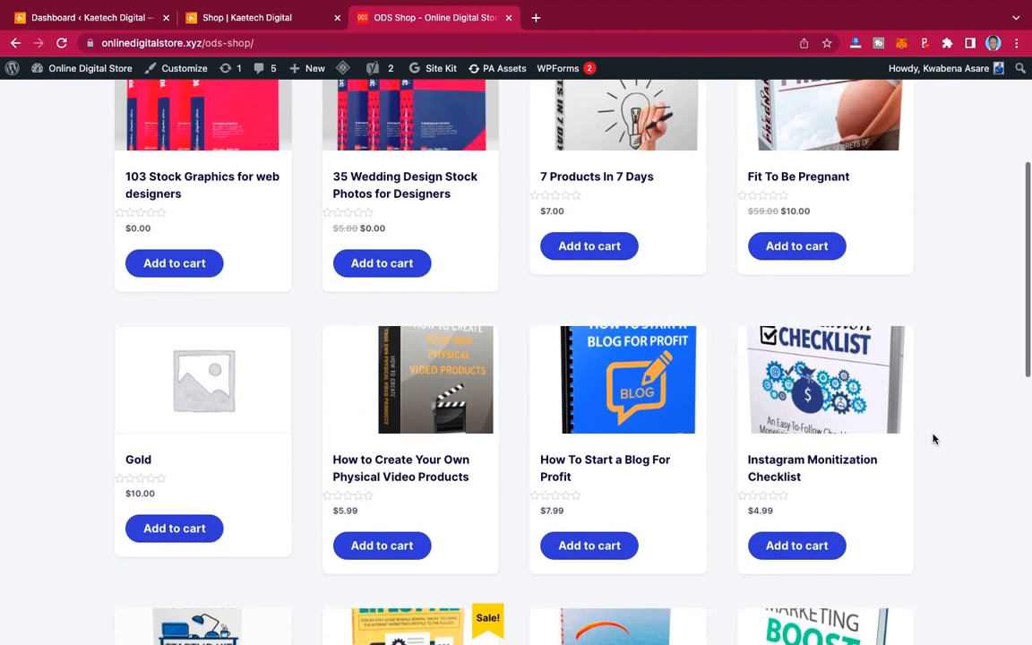
pyautogui.scroll(2, 933, 439)
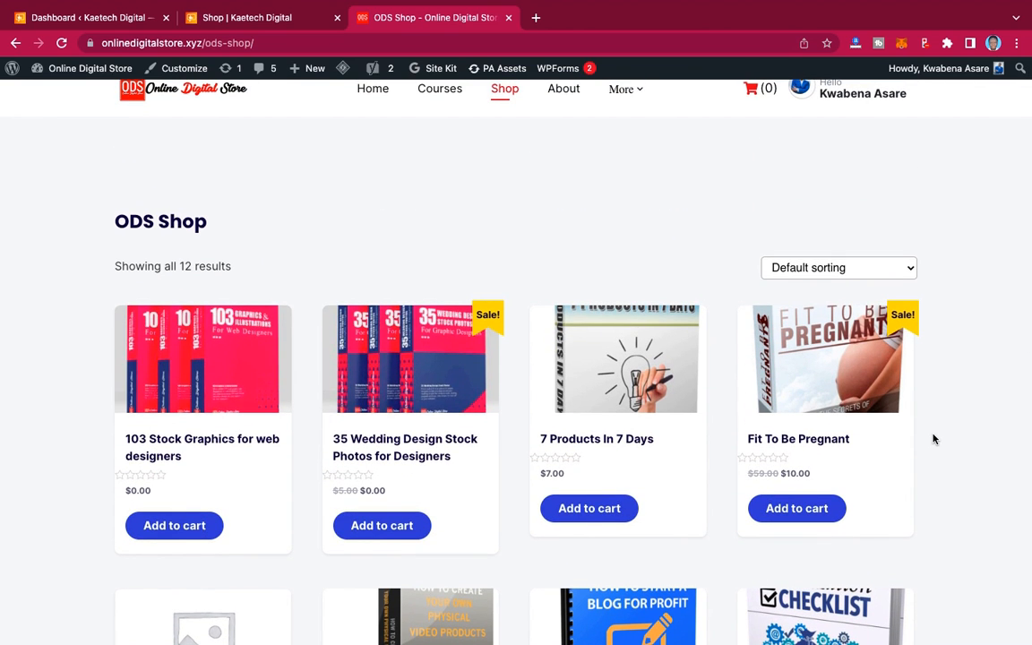
pyautogui.scroll(1, 933, 439)
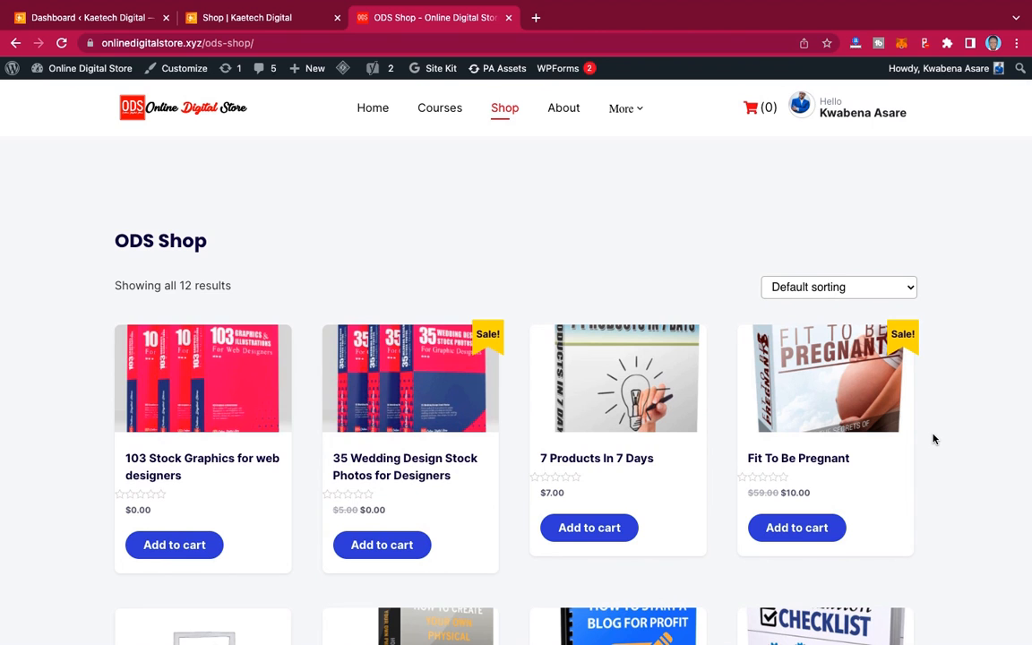
pyautogui.scroll(-3, 933, 439)
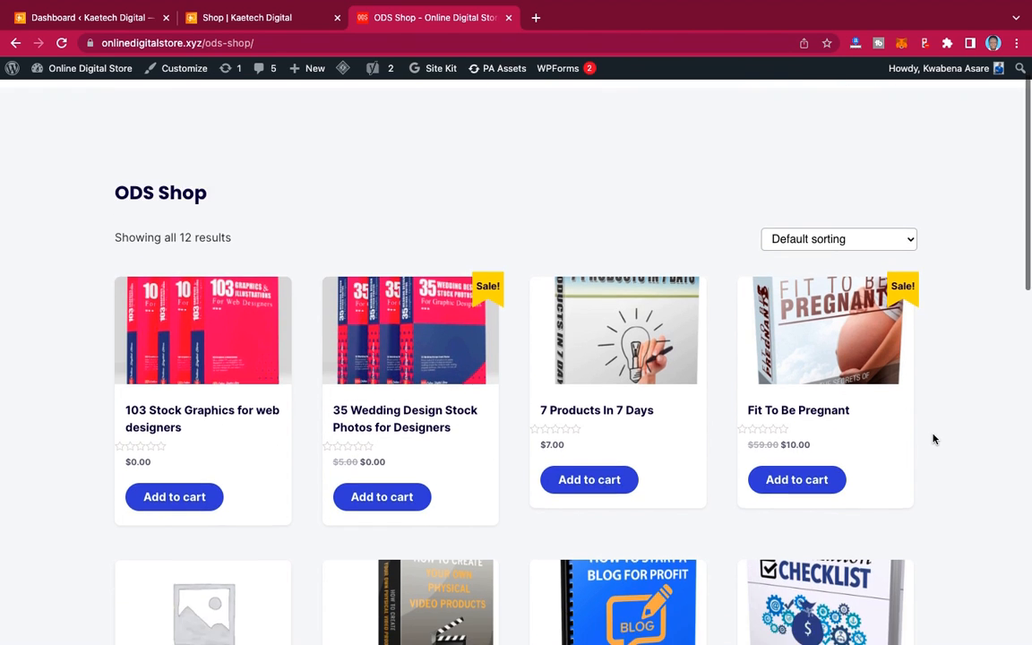
pyautogui.scroll(-1, 933, 439)
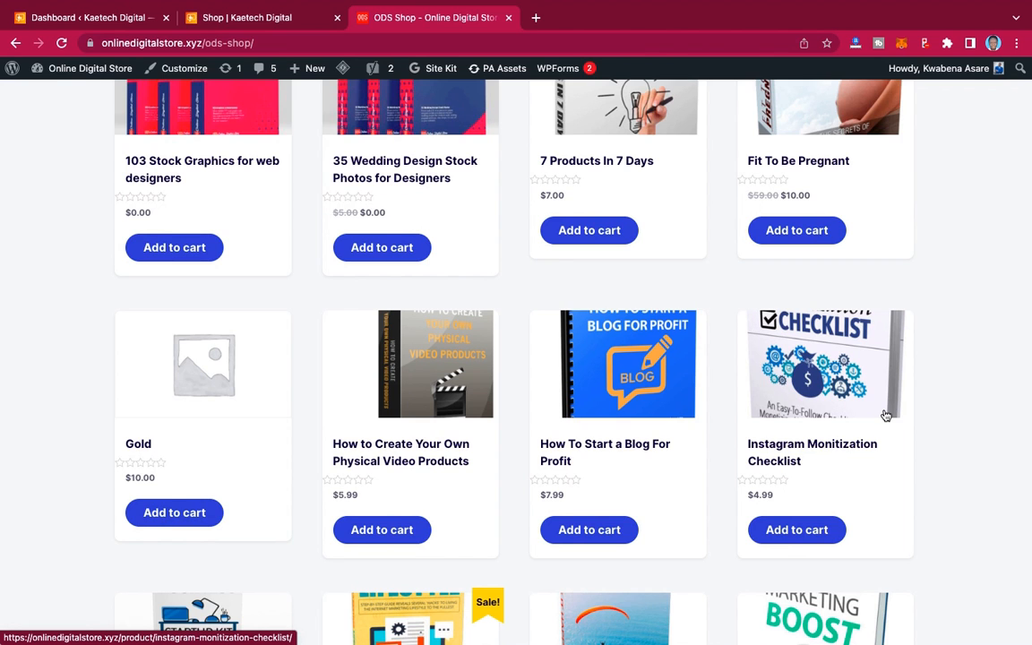
pyautogui.scroll(-1, 885, 415)
pyautogui.scroll(4, 885, 416)
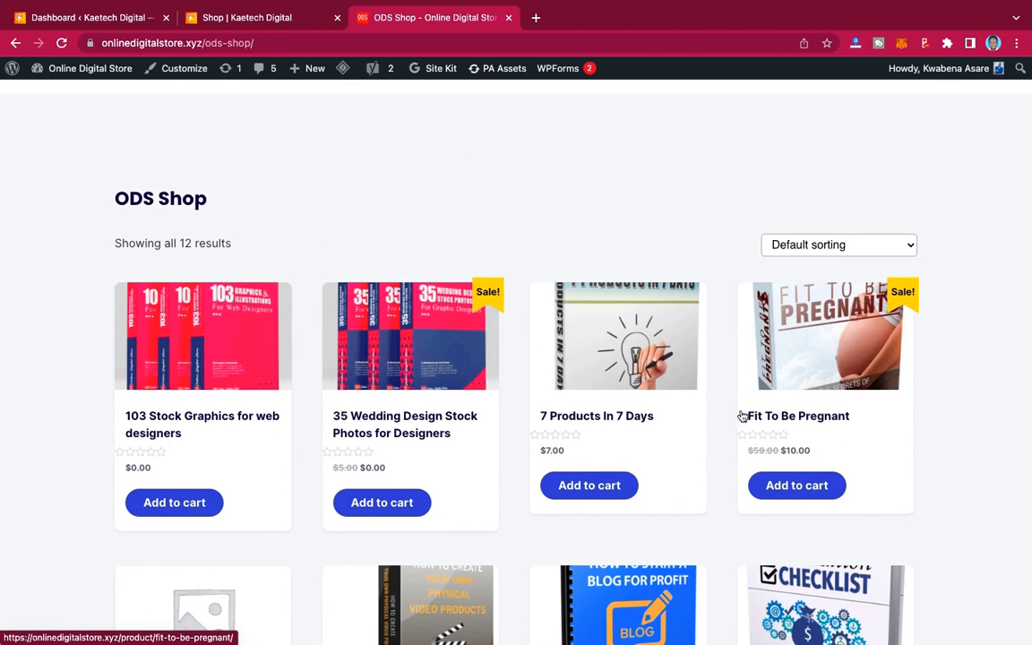
# Step: Add the Fit To Be Pregnant product to the cart and proceed to the checkout page's payment section
pyautogui.click(829, 421)
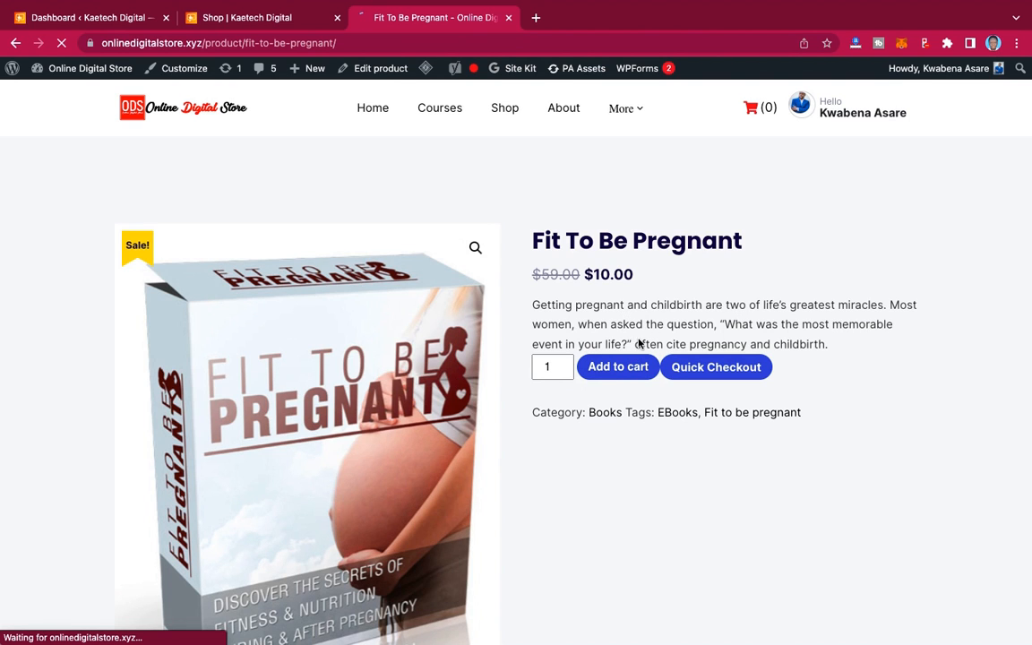
pyautogui.click(616, 369)
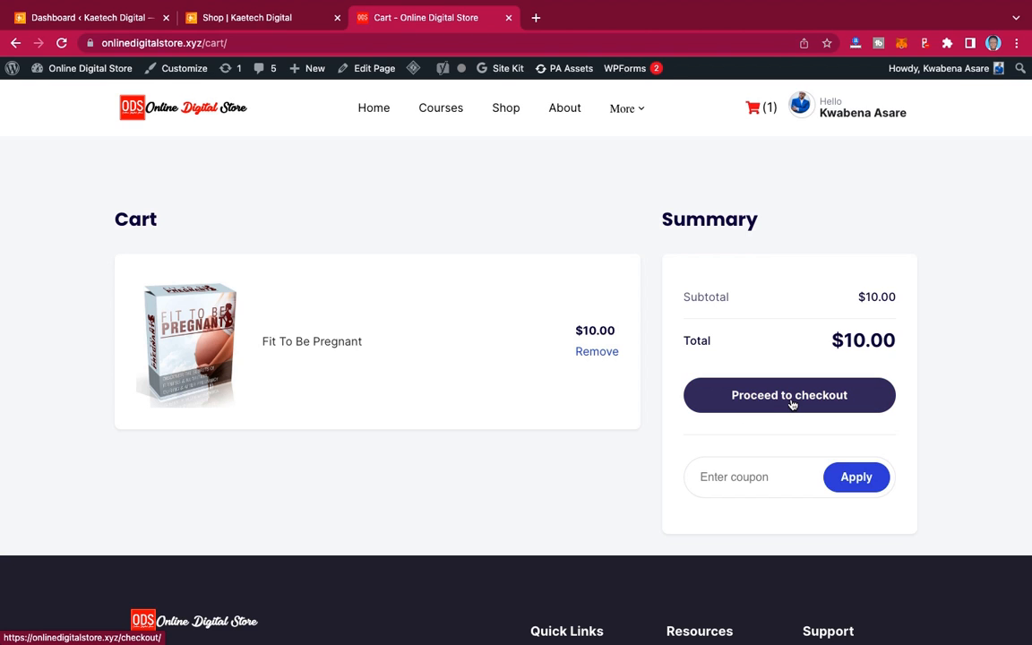
pyautogui.click(791, 399)
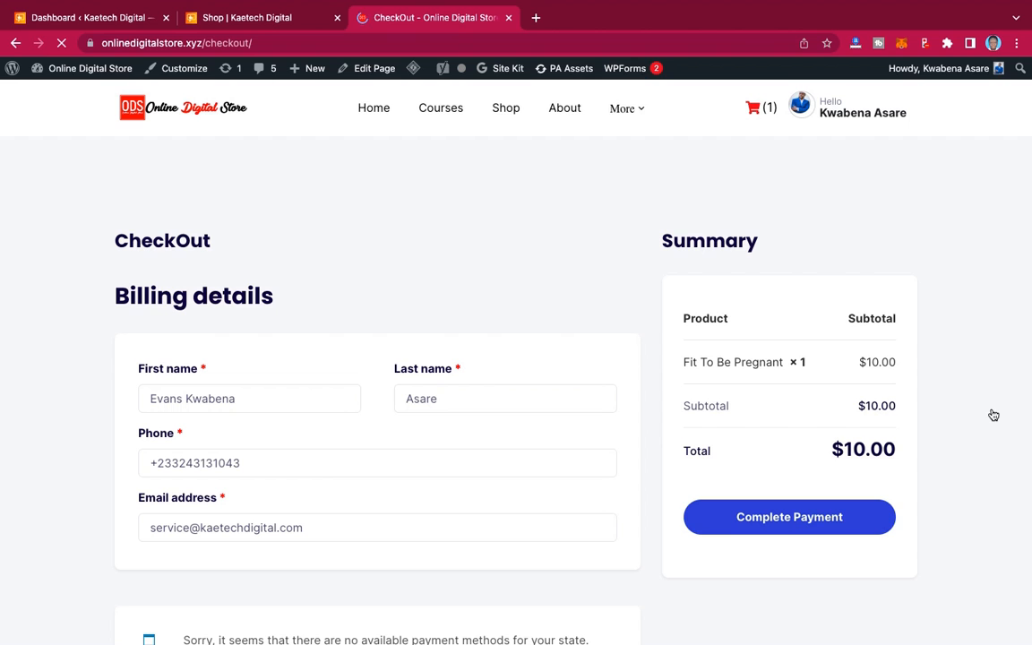
pyautogui.scroll(-5, 913, 408)
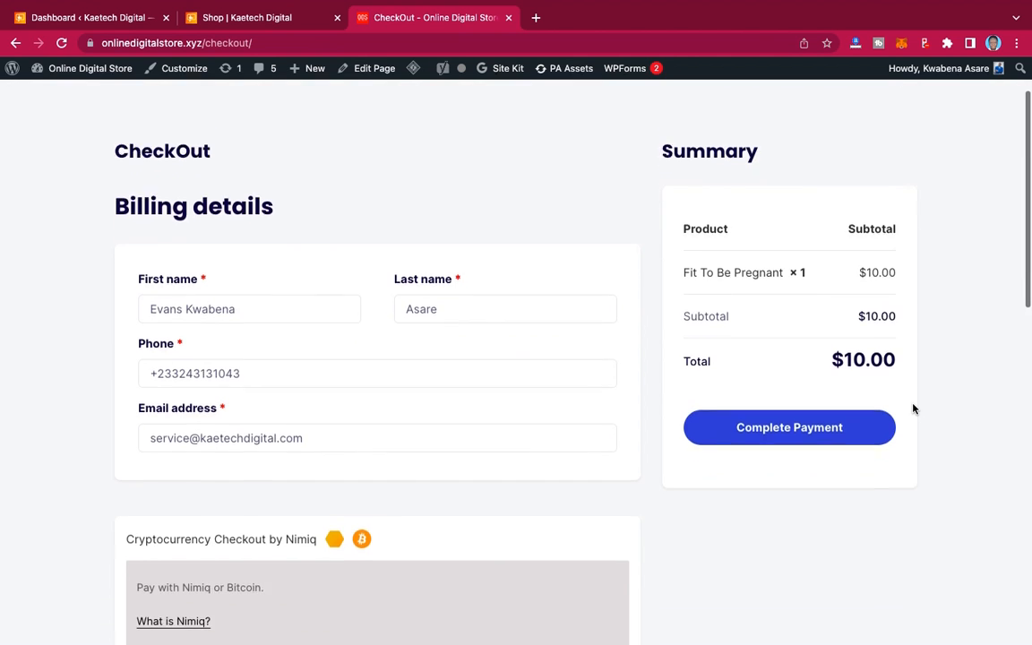
pyautogui.scroll(1, 914, 408)
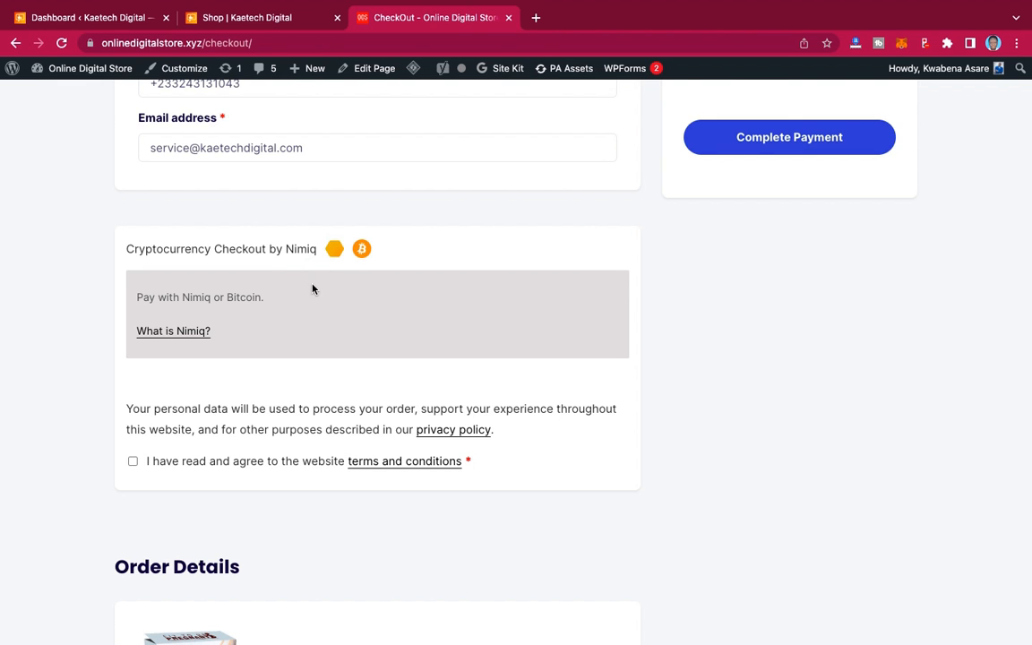
# Step: Open the KFC Football/Soccer Website Template product in the Kaetech Digital shop, dismissing the interstitial ad
pyautogui.click(273, 18)
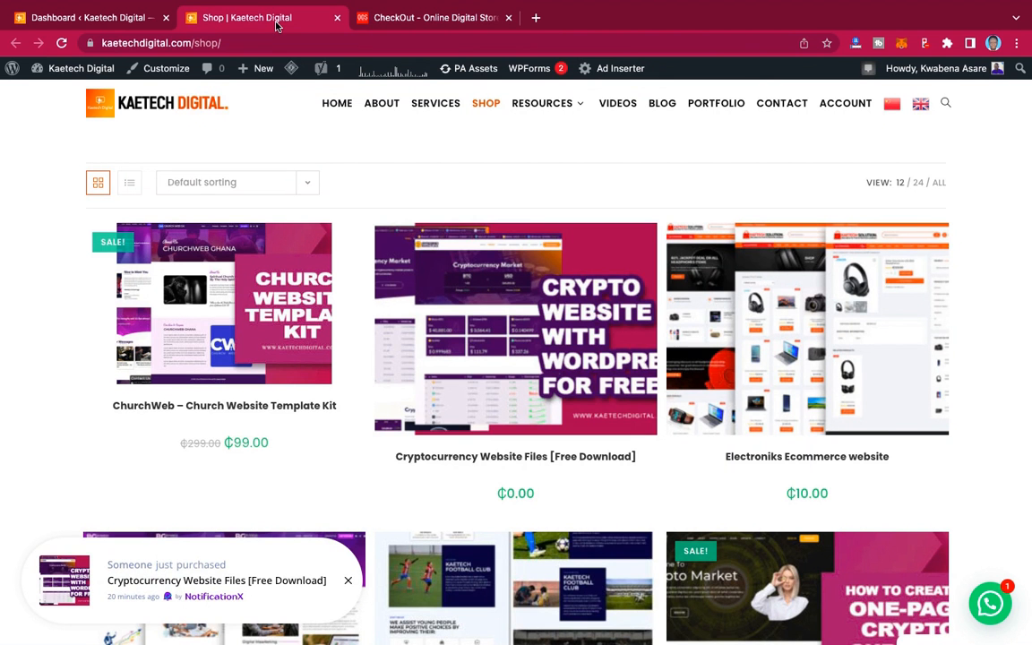
pyautogui.scroll(-5, 580, 415)
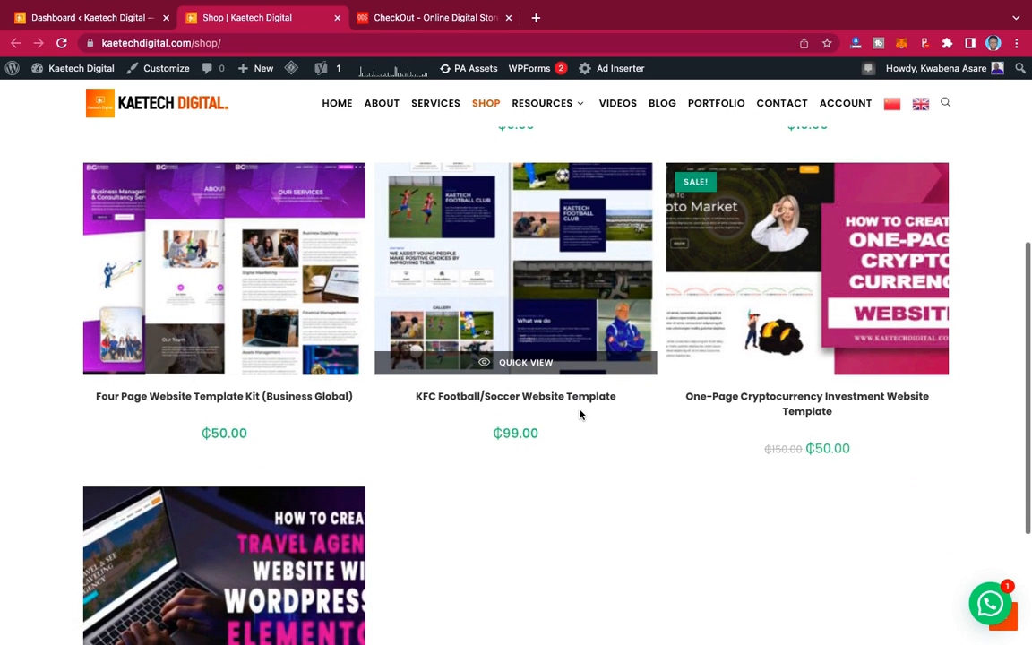
pyautogui.click(526, 398)
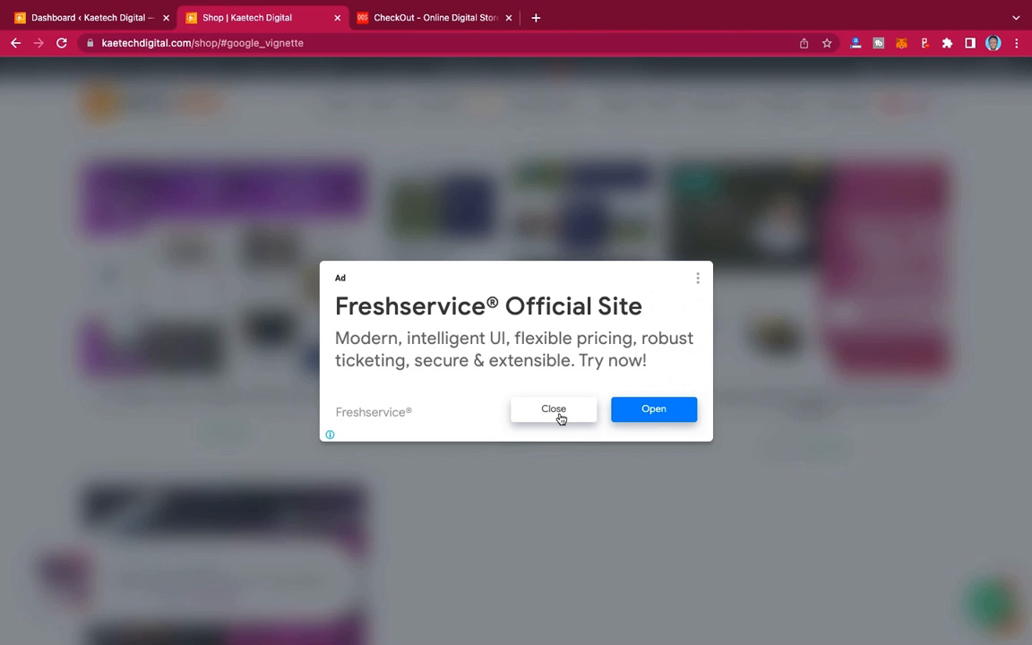
pyautogui.click(558, 413)
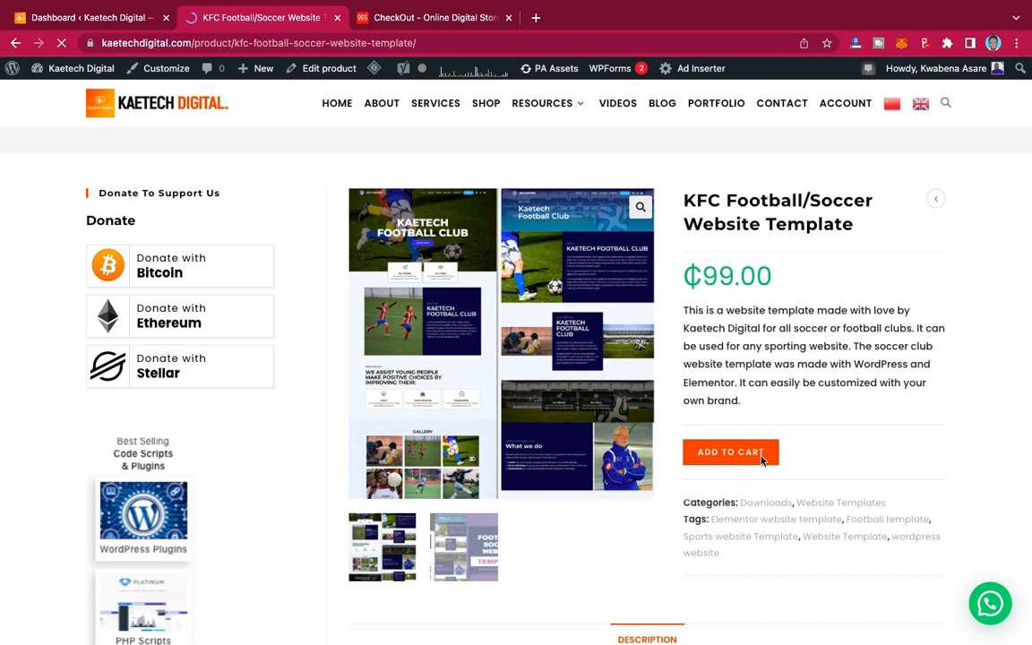
# Step: Add the KFC Football/Soccer Website Template to the cart and go to the payment methods at checkout
pyautogui.scroll(-2, 721, 448)
pyautogui.scroll(-5, 723, 408)
pyautogui.scroll(4, 723, 405)
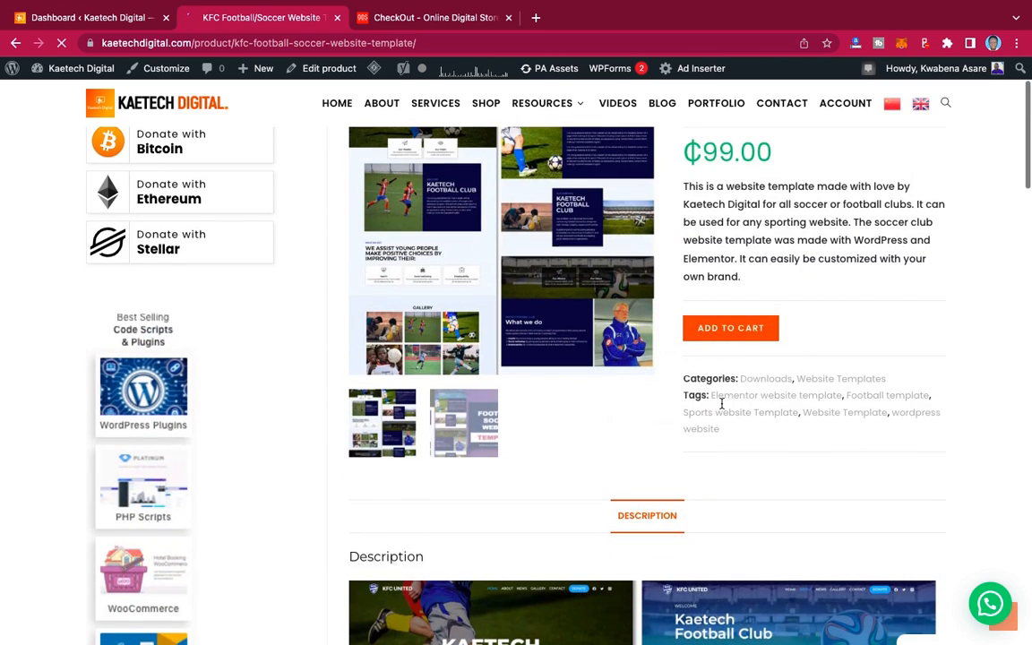
pyautogui.click(733, 329)
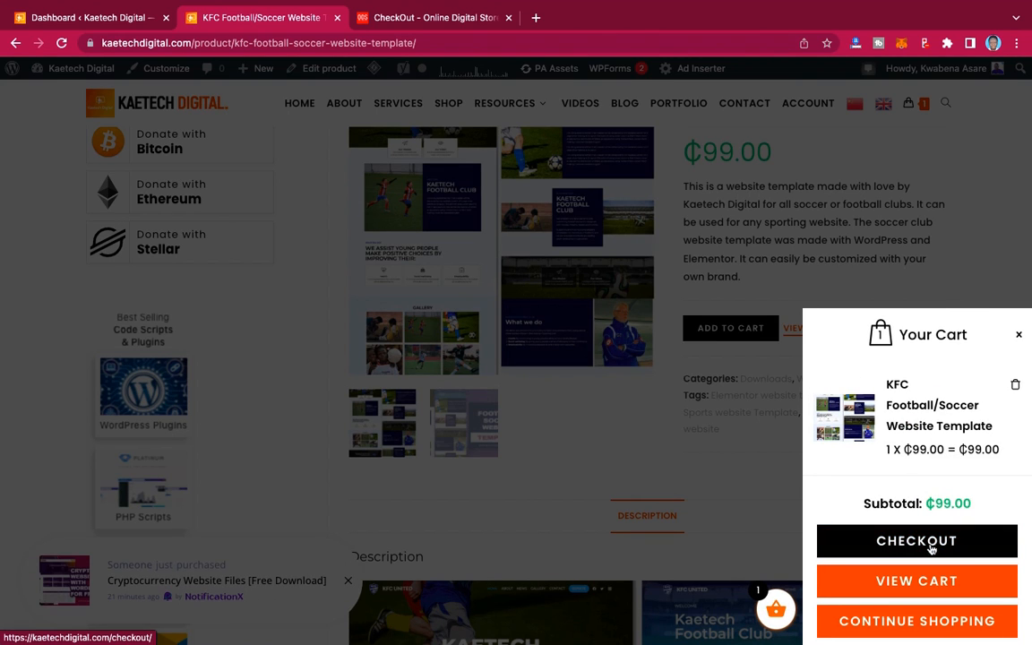
pyautogui.click(929, 545)
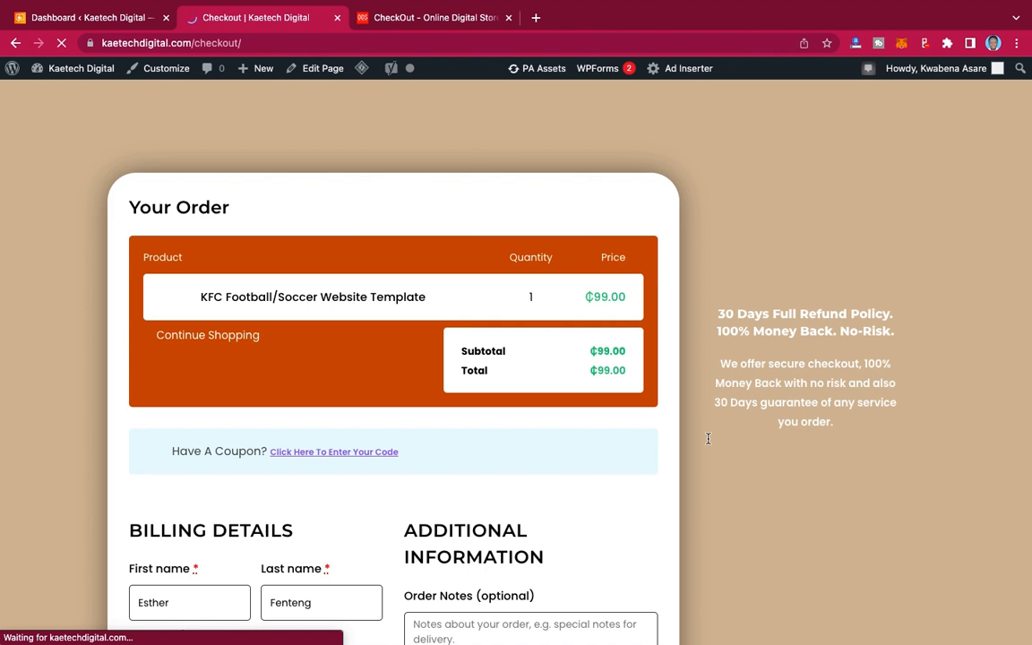
pyautogui.scroll(-6, 693, 494)
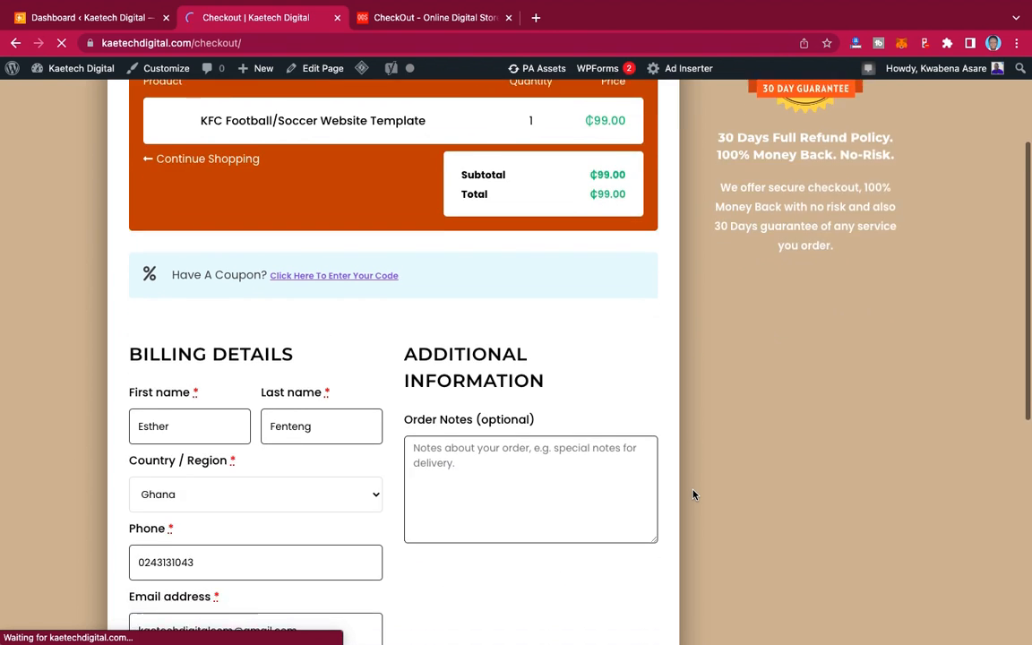
pyautogui.scroll(-2, 693, 494)
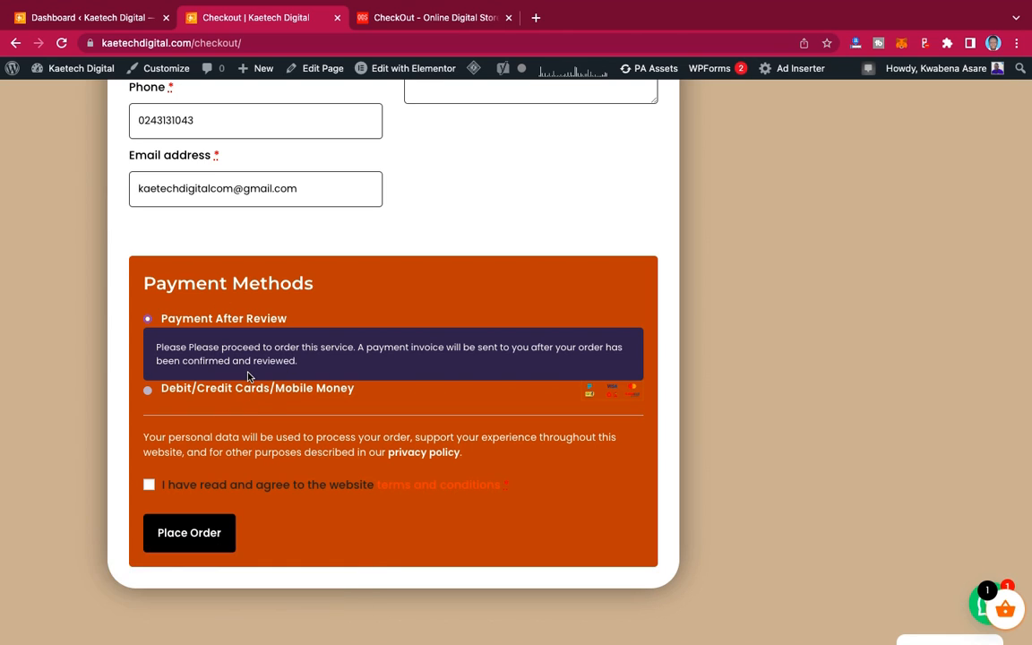
# Step: Compare the payment methods offered on the Online Digital Store and Kaetech Digital checkout pages
pyautogui.click(405, 20)
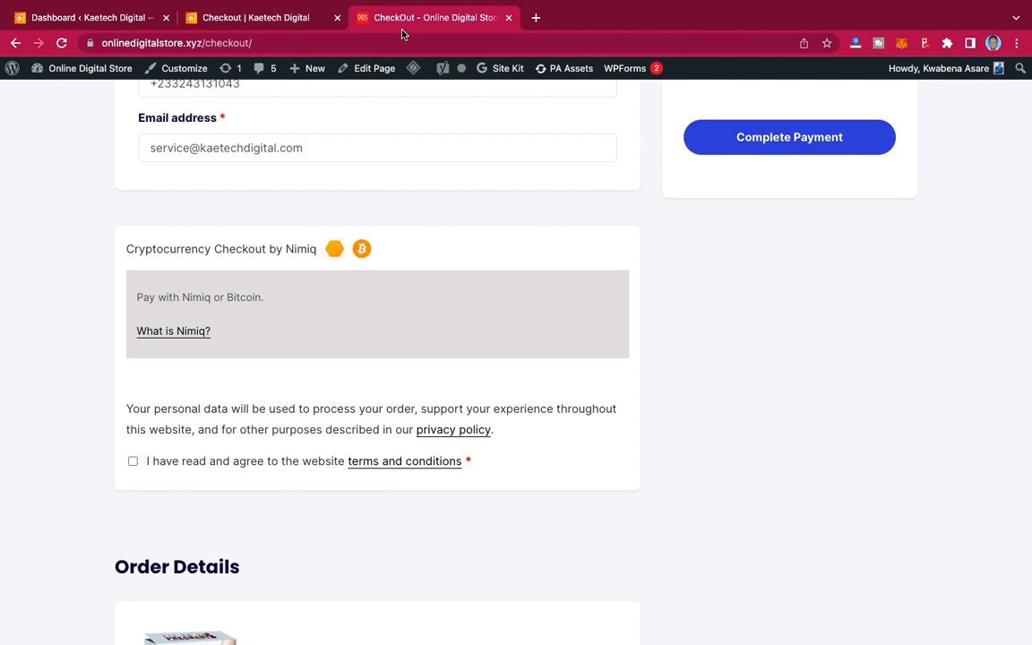
pyautogui.click(272, 25)
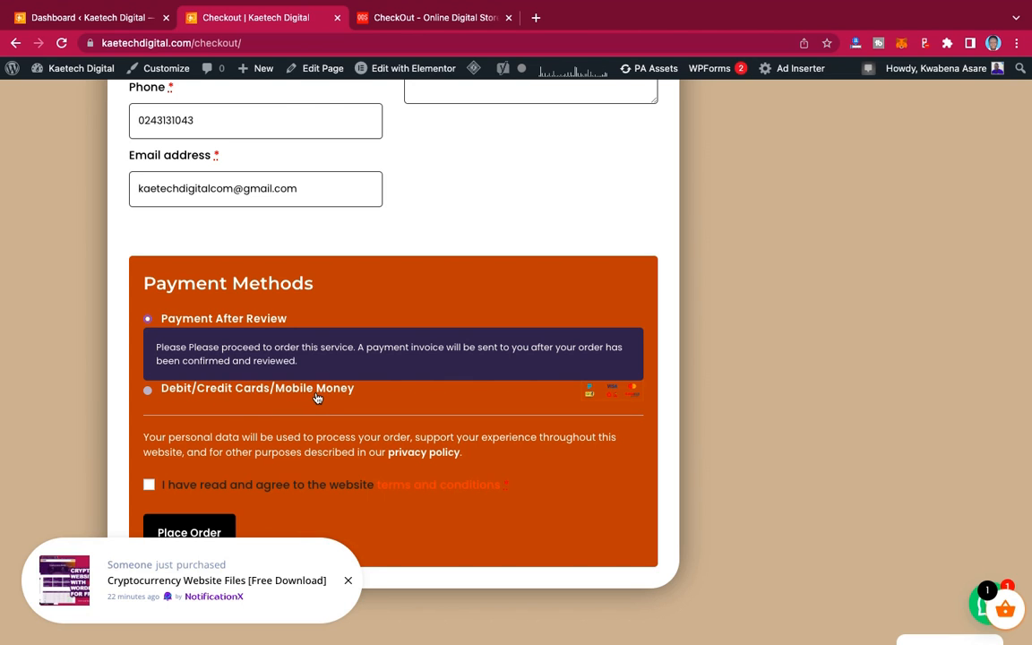
pyautogui.click(420, 21)
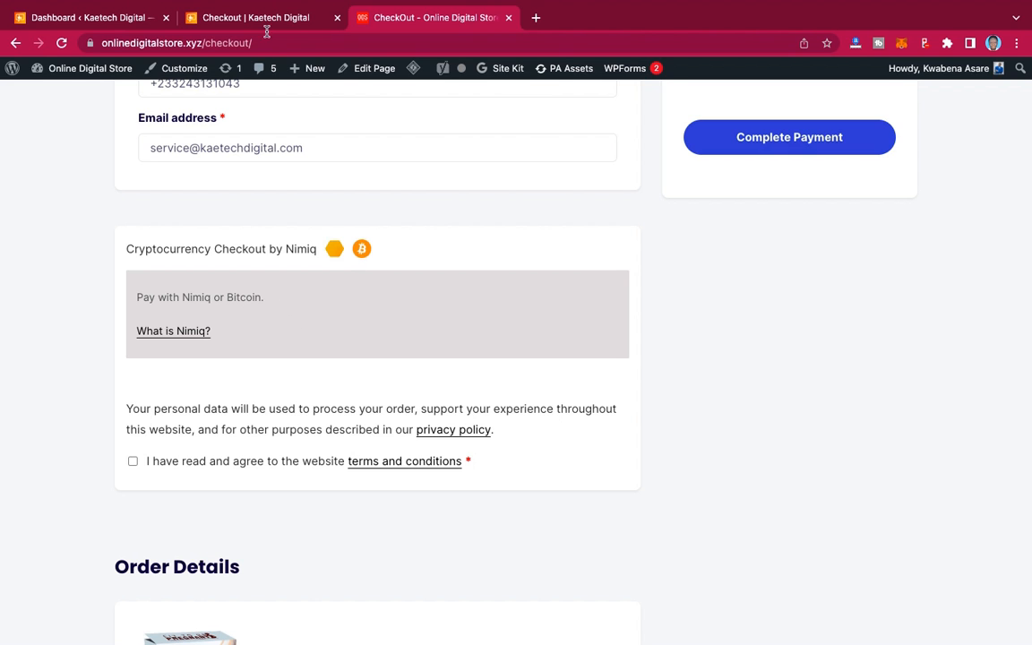
pyautogui.click(267, 17)
# Step: On the Online Digital Store checkout, agree to the terms and conditions and submit the Fit To Be Pregnant order for cryptocurrency payment
pyautogui.click(405, 21)
pyautogui.scroll(2, 721, 226)
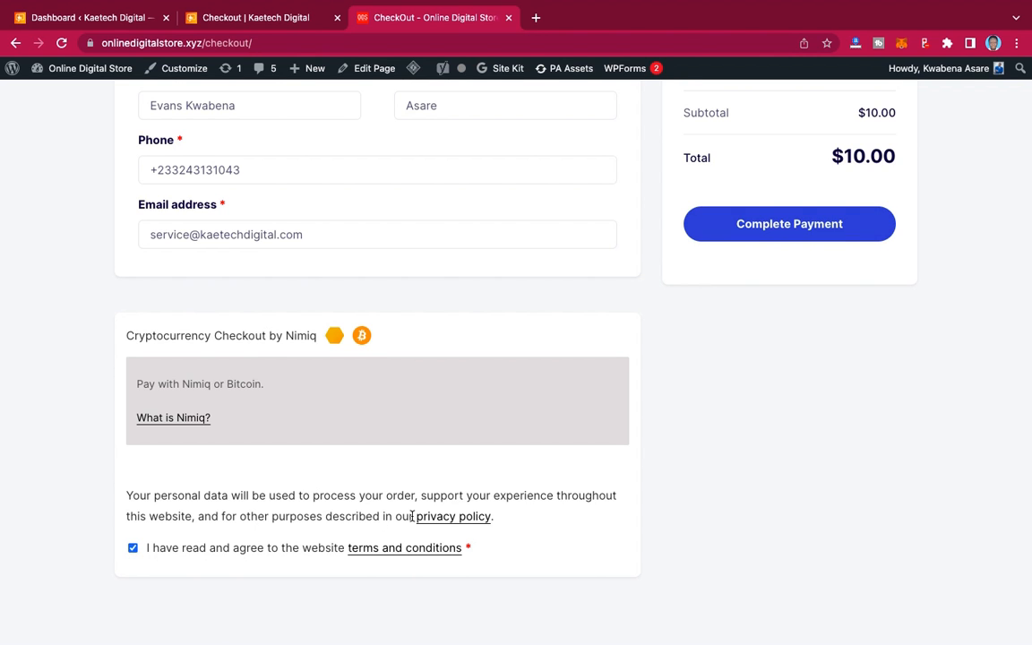
pyautogui.scroll(-4, 413, 516)
pyautogui.scroll(6, 412, 520)
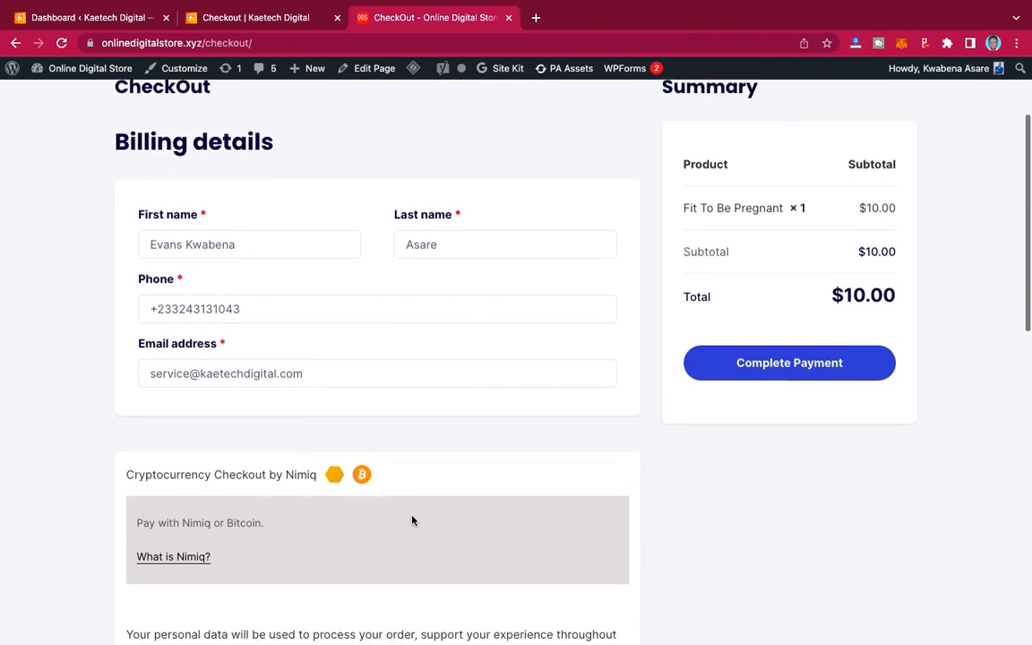
pyautogui.scroll(1, 412, 521)
pyautogui.click(776, 381)
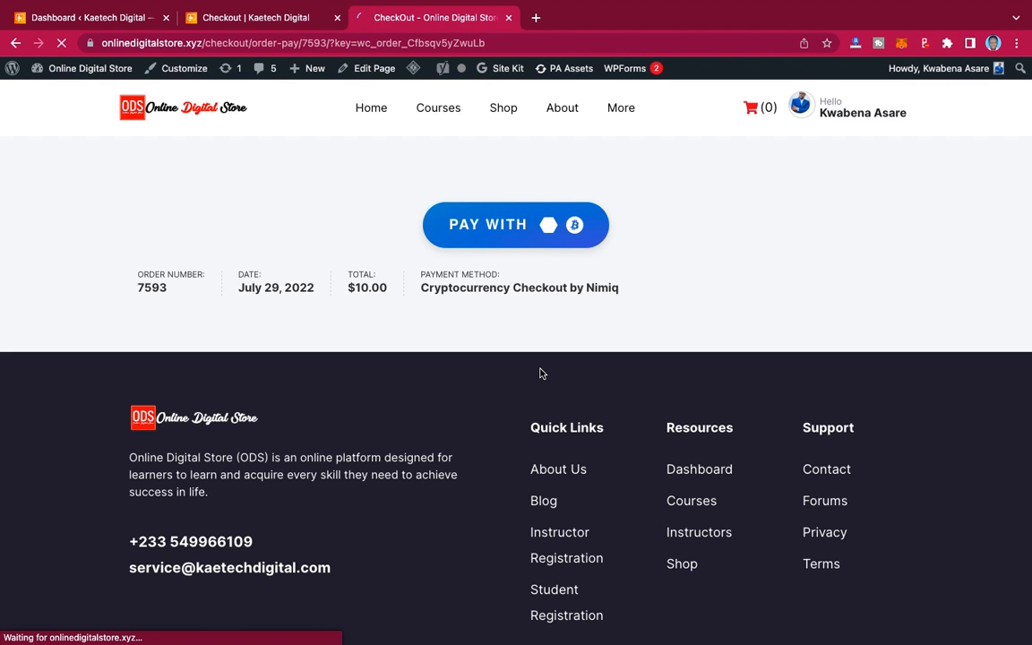
# Step: Open the Nimiq crypto payment page for the submitted order and choose to pay with Bitcoin
pyautogui.click(501, 228)
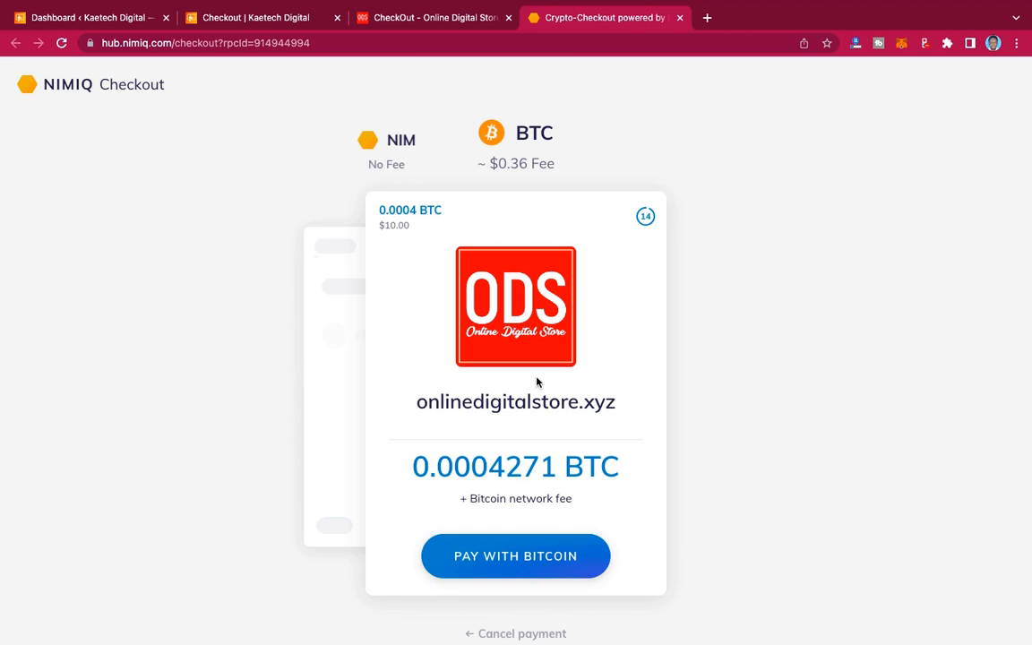
pyautogui.scroll(-2, 621, 432)
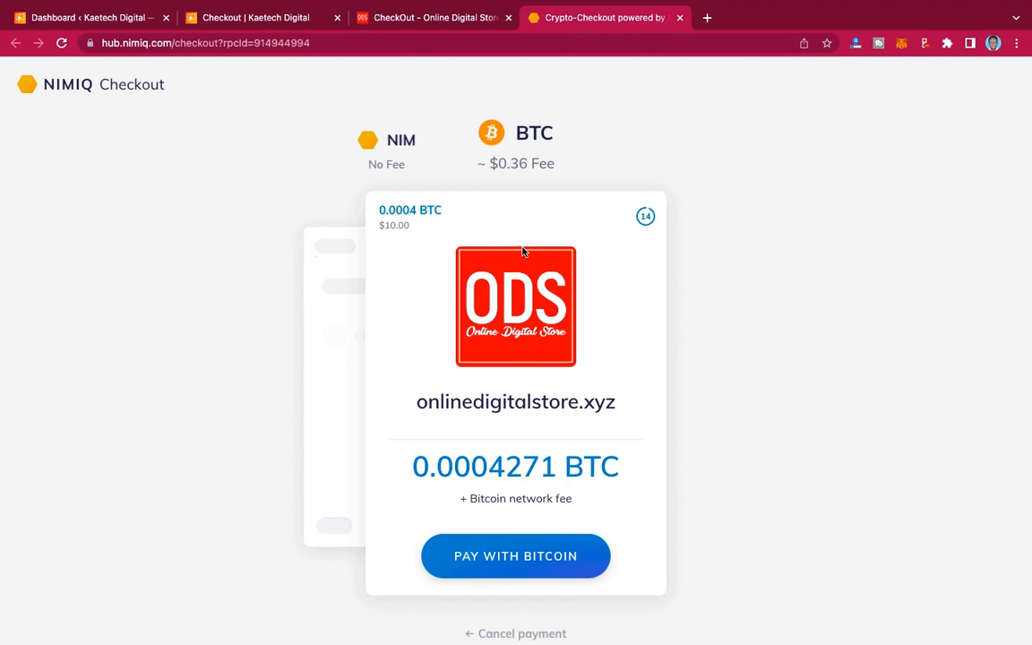
pyautogui.click(515, 557)
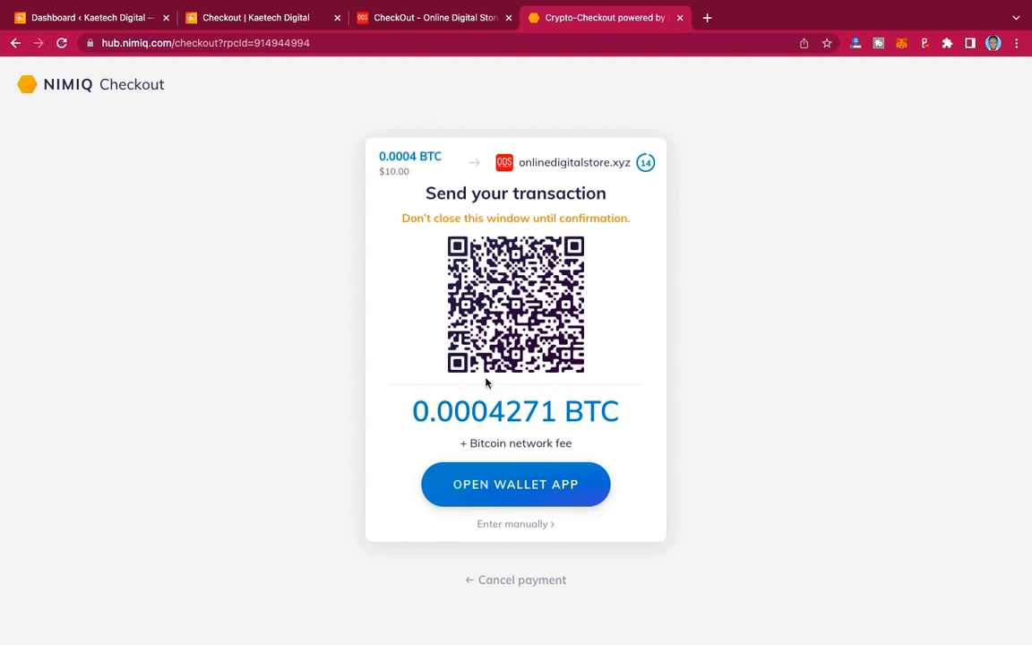
# Step: View the manual Bitcoin transaction details, return to the QR code and close the Nimiq checkout
pyautogui.click(519, 531)
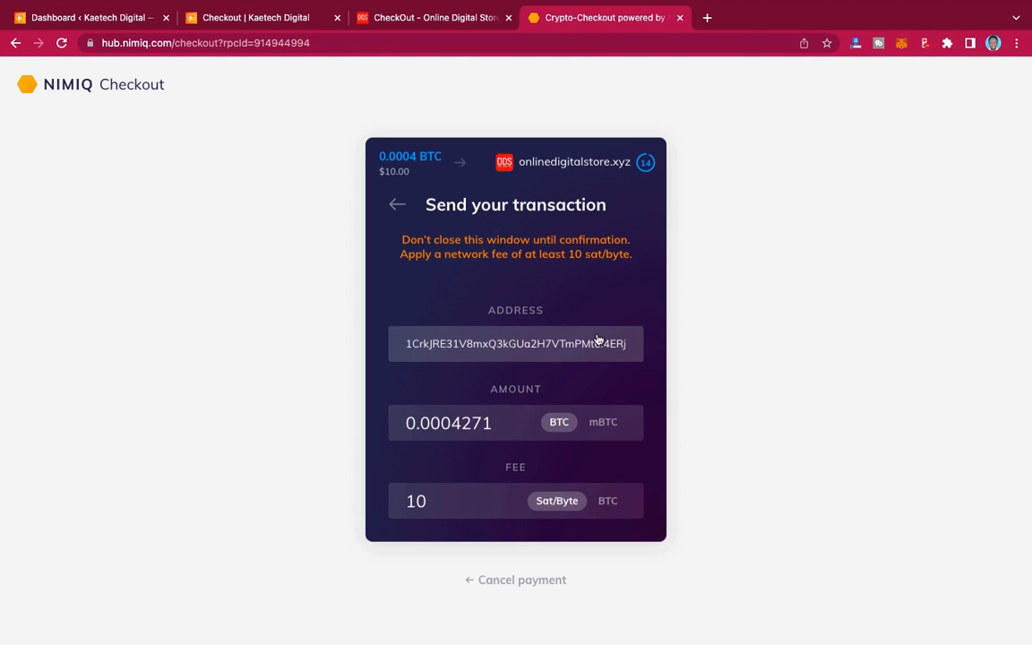
pyautogui.click(397, 203)
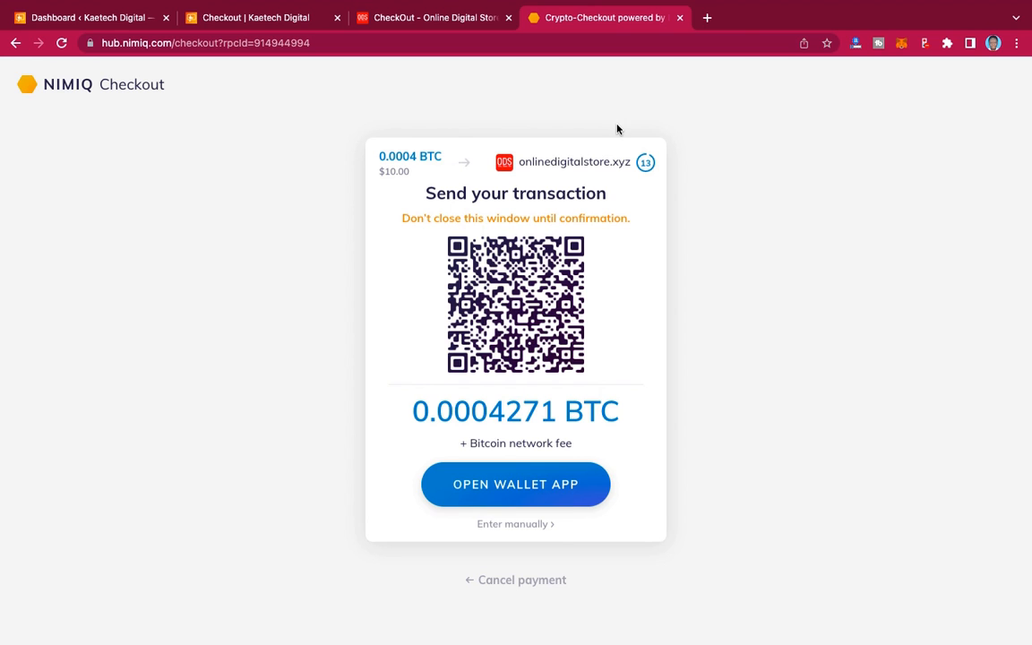
pyautogui.click(680, 17)
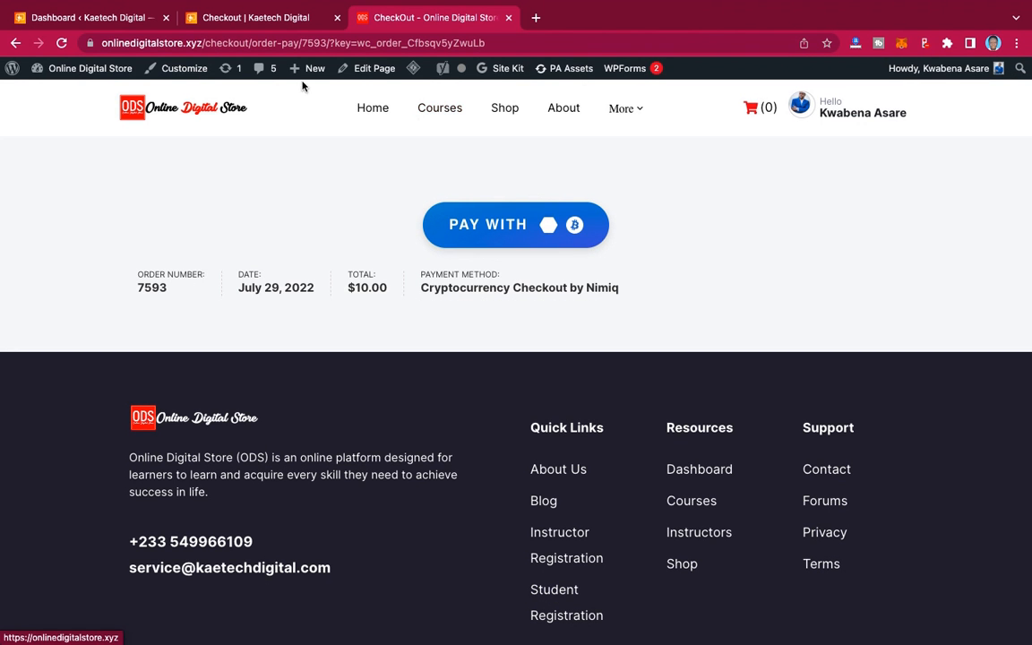
# Step: Examine the order summary, billing details and payment methods on the Kaetech Digital checkout page
pyautogui.click(278, 18)
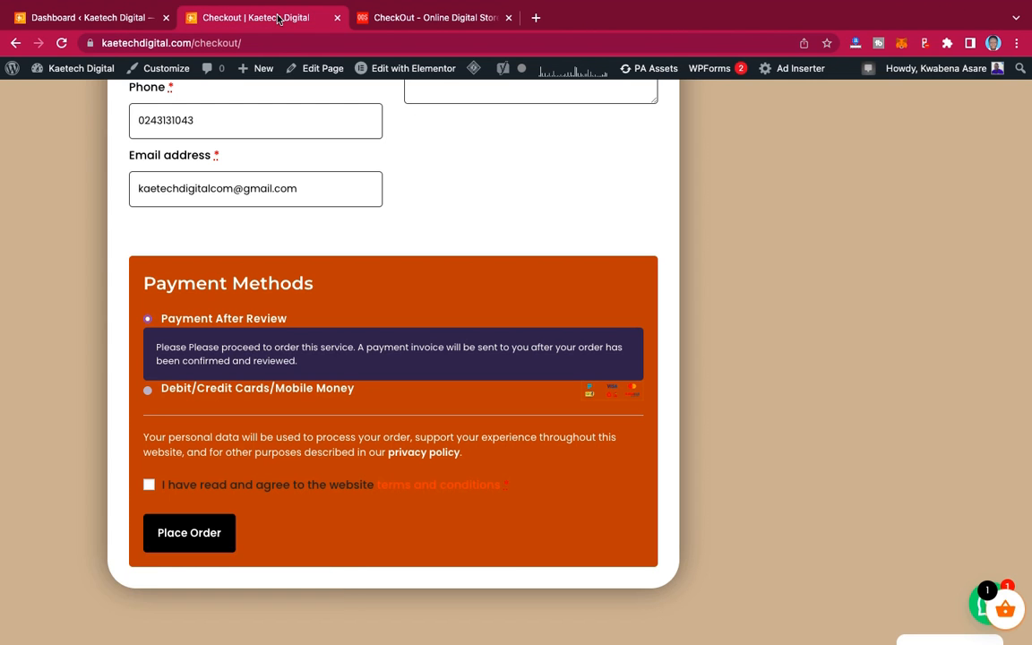
pyautogui.scroll(6, 364, 210)
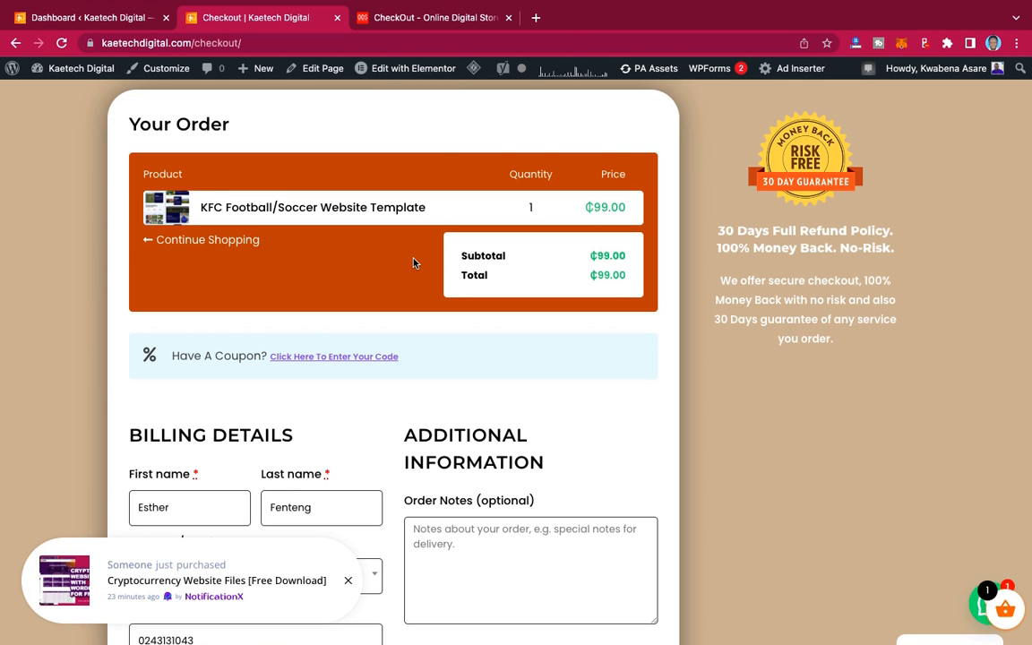
pyautogui.scroll(-3, 414, 263)
pyautogui.scroll(-5, 414, 262)
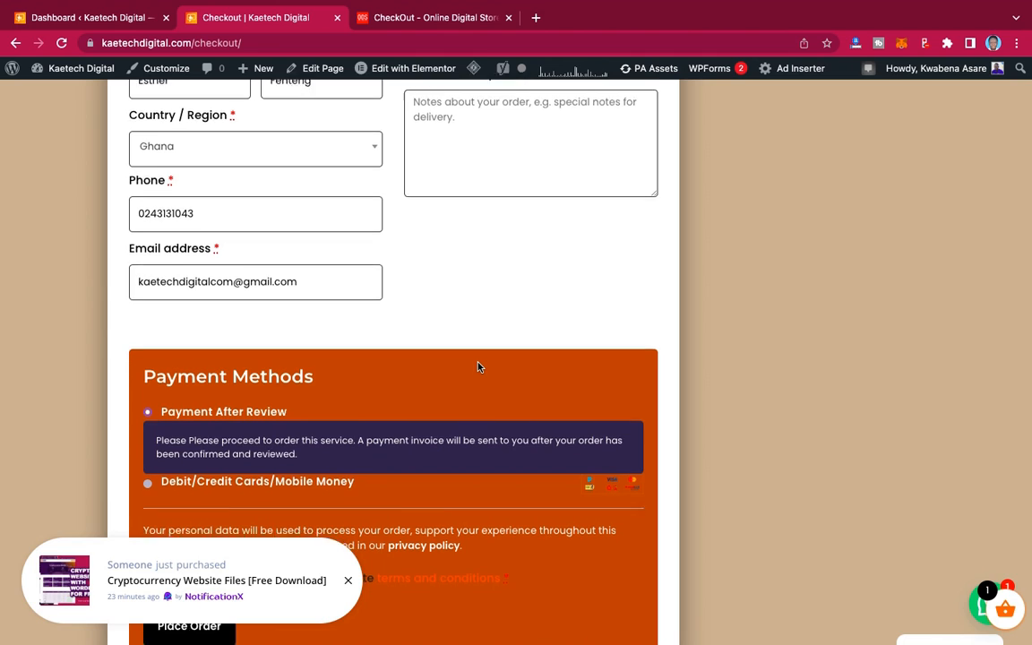
pyautogui.scroll(-1, 479, 366)
pyautogui.scroll(4, 479, 367)
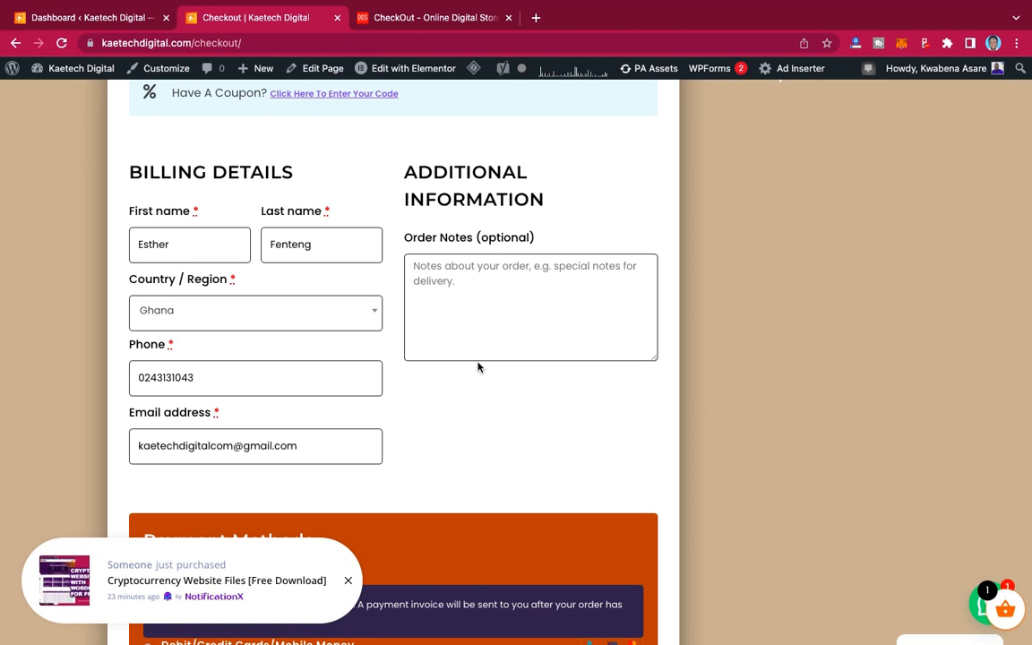
pyautogui.scroll(3, 478, 367)
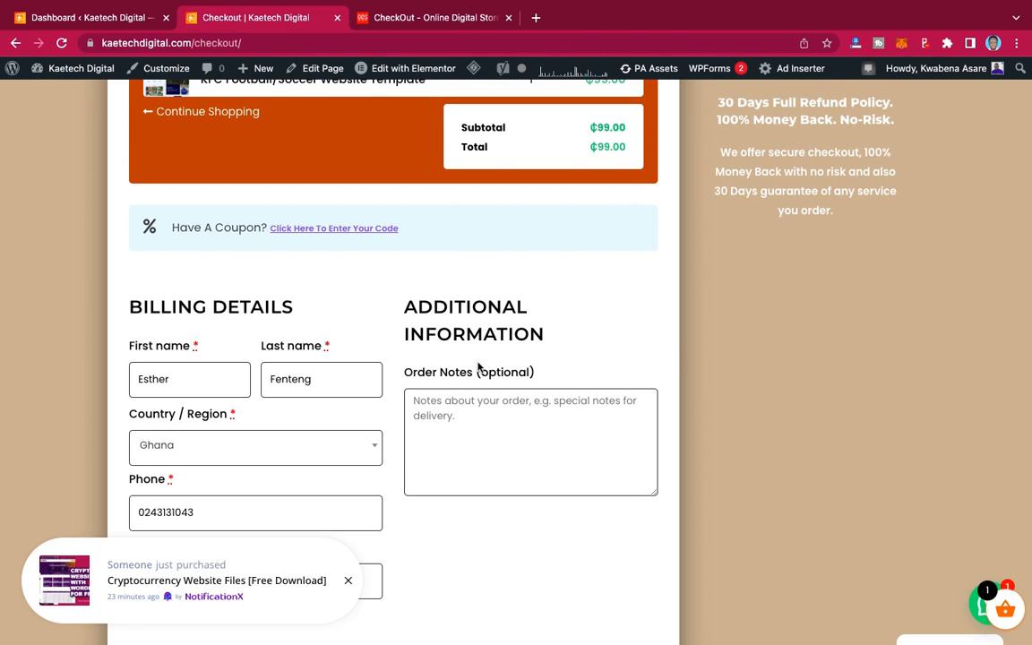
pyautogui.scroll(4, 479, 367)
pyautogui.scroll(-7, 478, 363)
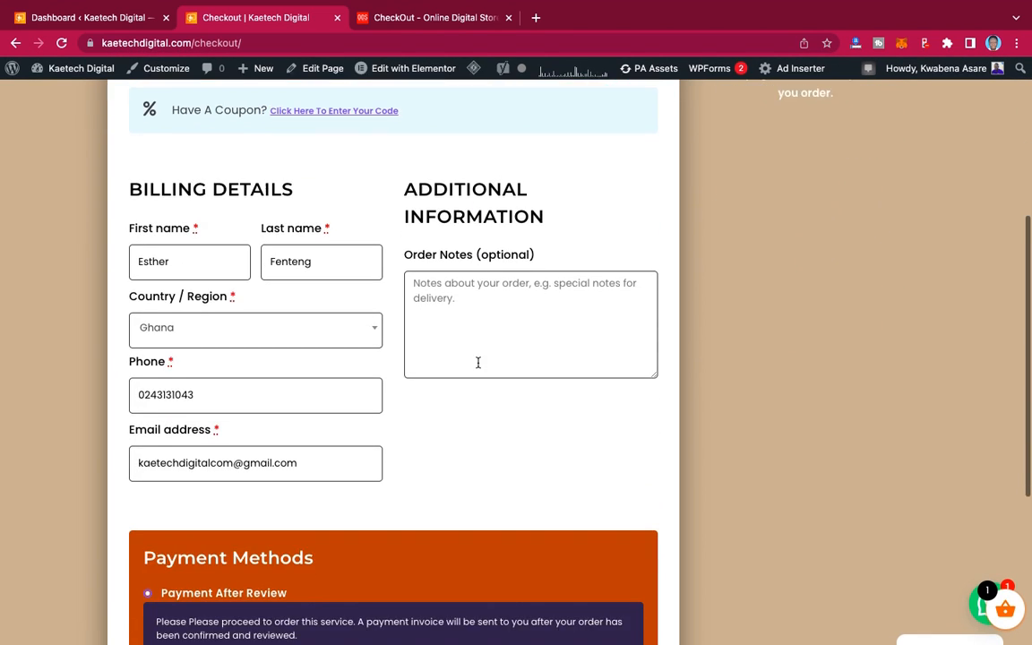
pyautogui.scroll(7, 479, 363)
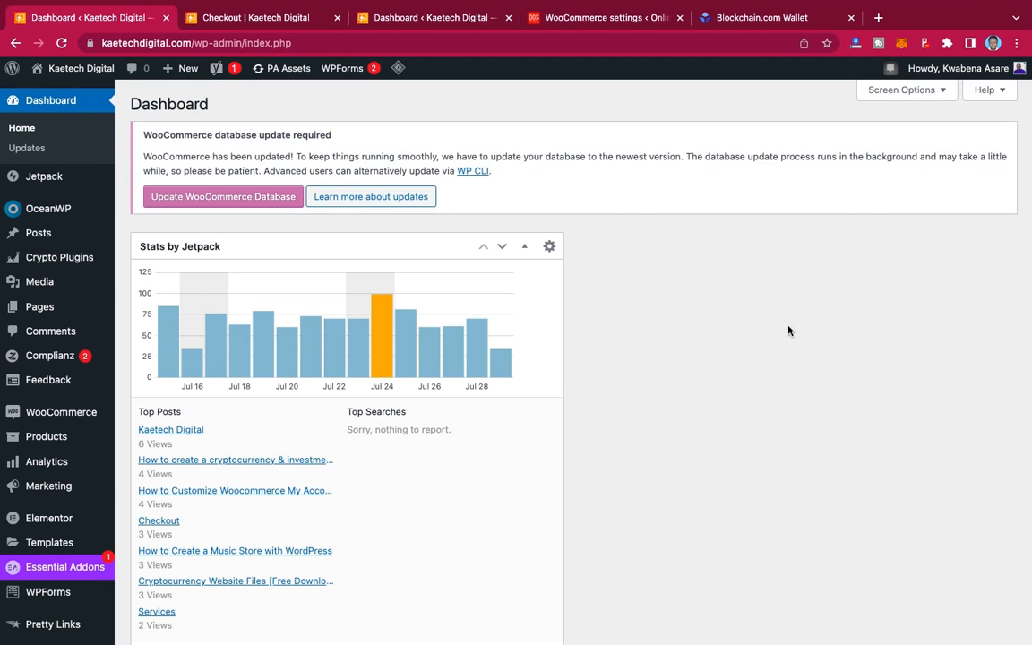
# Step: Open the WooCommerce payment settings in the Kaetech Digital admin and review the installed and recommended payment methods
pyautogui.moveTo(40, 419)
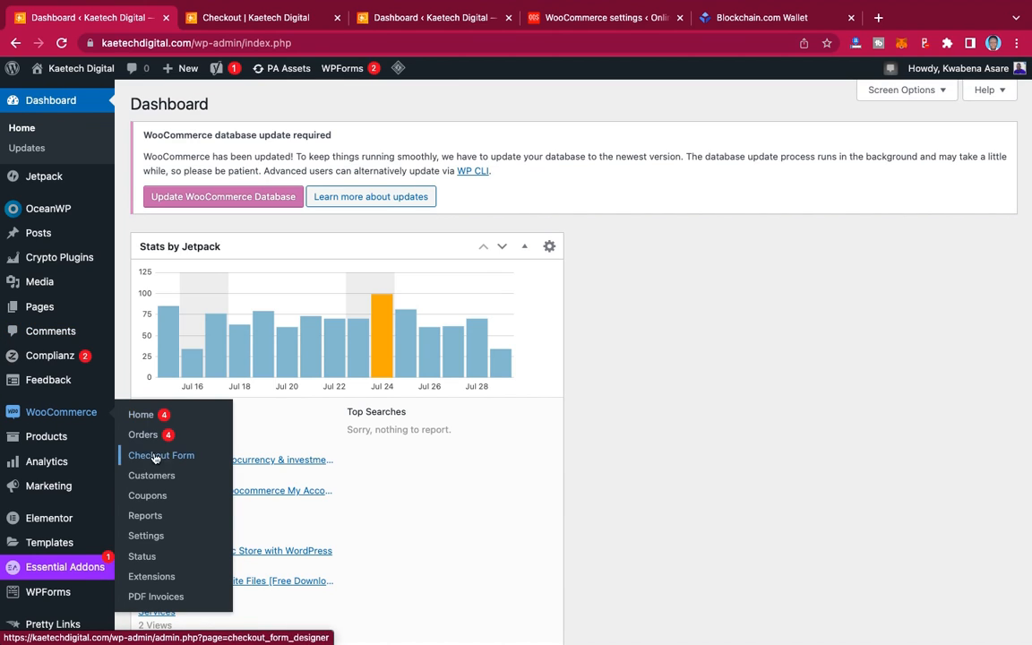
pyautogui.click(148, 537)
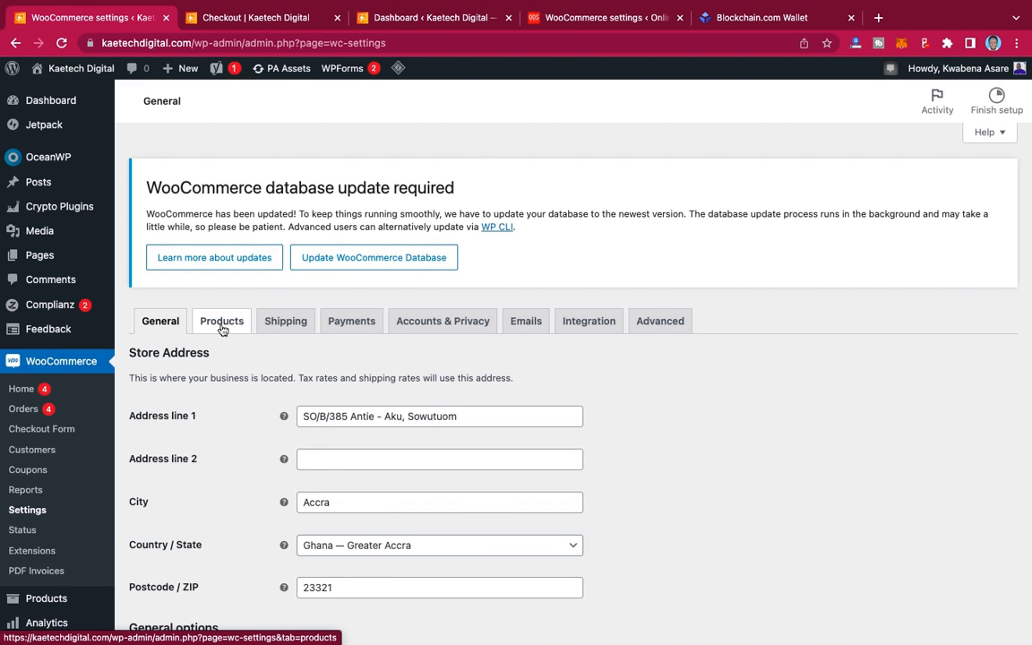
pyautogui.click(350, 326)
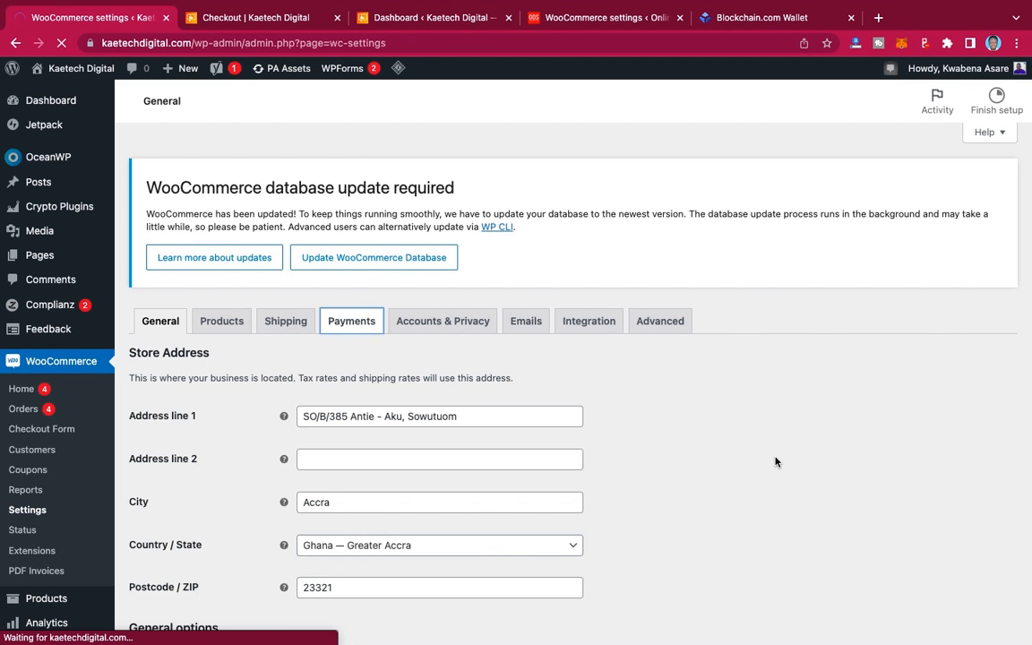
pyautogui.scroll(-3, 776, 461)
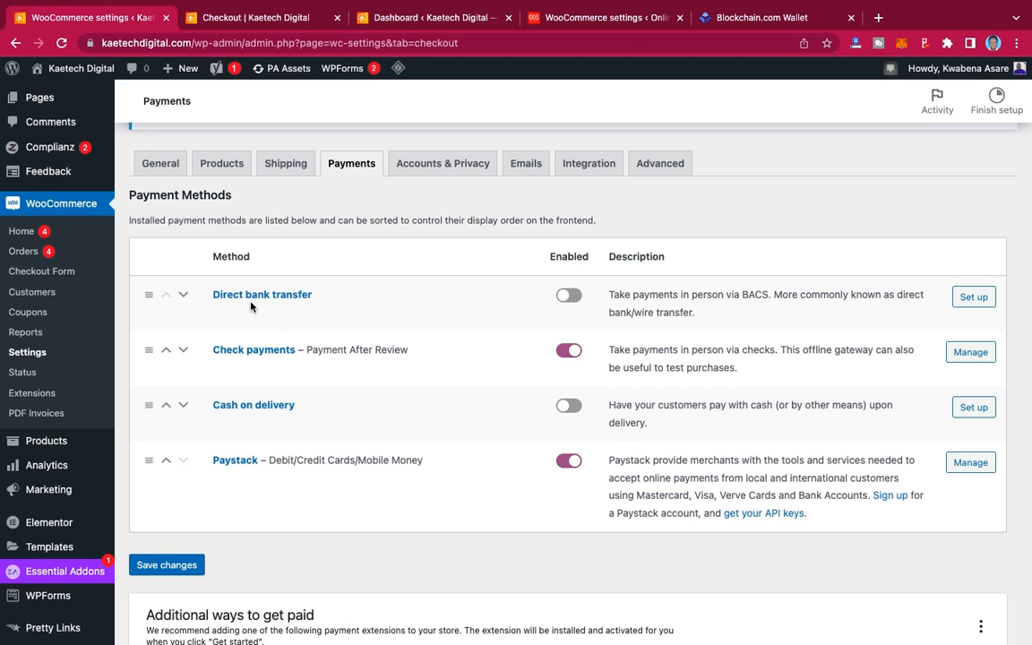
pyautogui.scroll(-2, 392, 400)
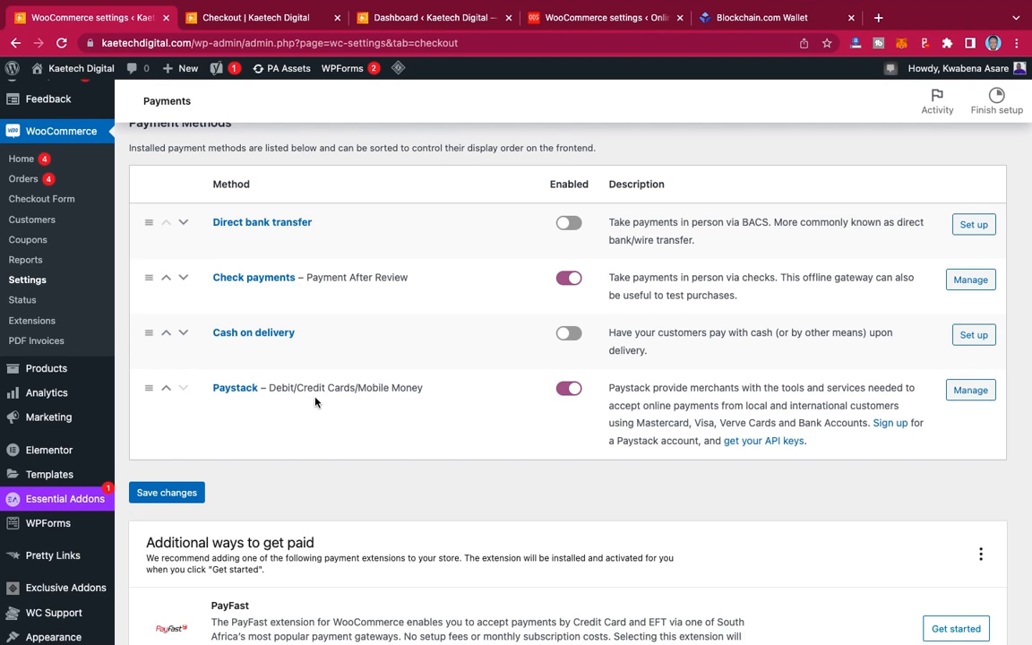
pyautogui.scroll(-5, 315, 401)
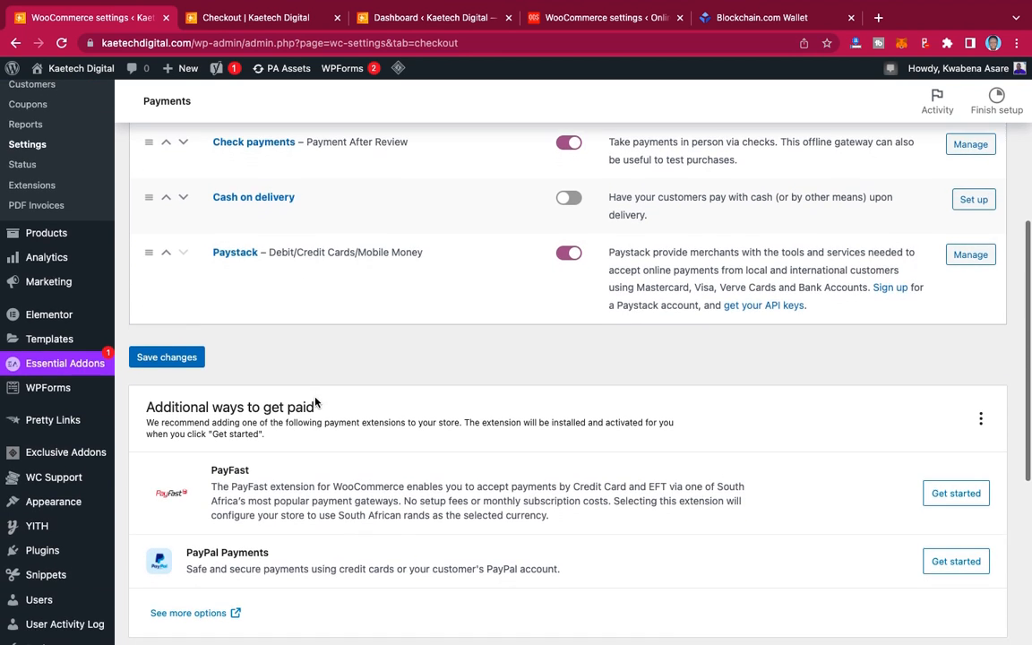
# Step: Go to the page for adding new plugins and search for "Cryptocurrency Checkout by Nimiq"
pyautogui.scroll(-1, 315, 402)
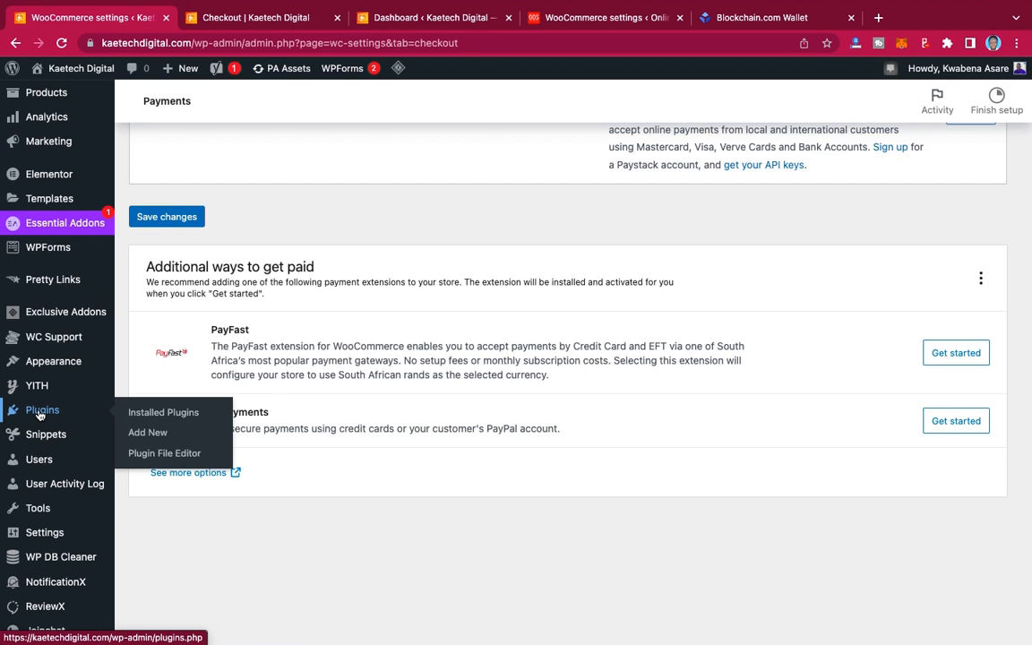
pyautogui.click(149, 434)
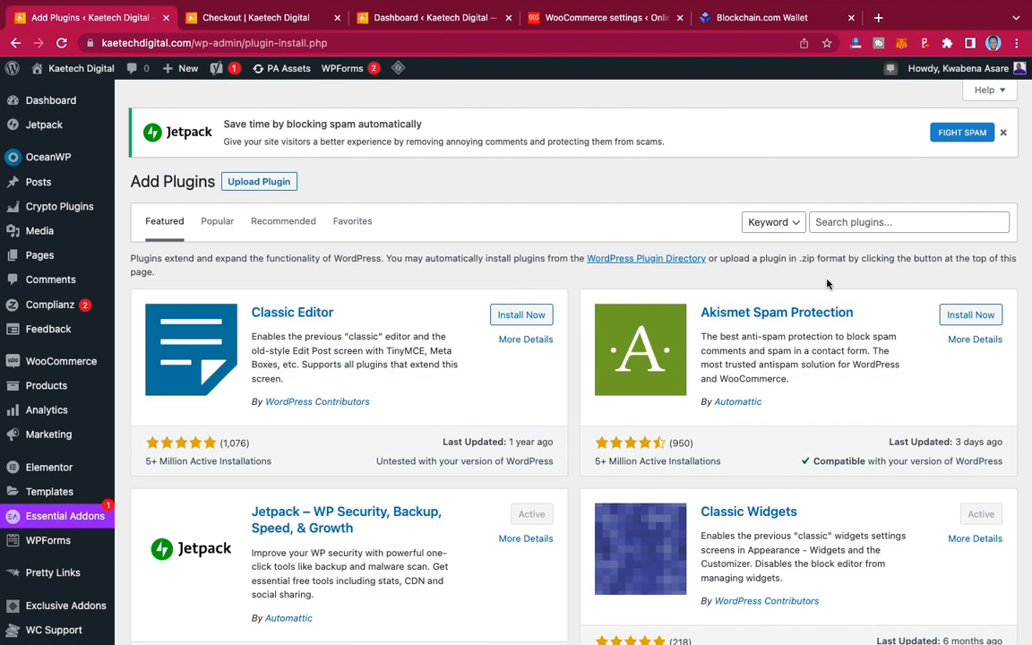
pyautogui.click(851, 223)
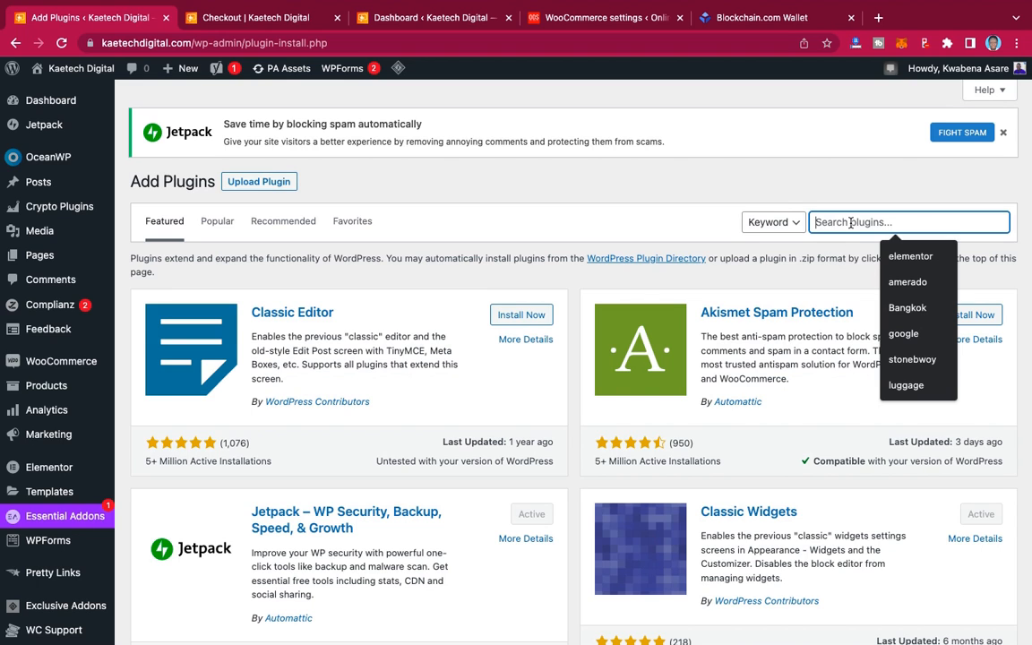
pyautogui.write('Cryptocurrency Checkout by Nimiq')
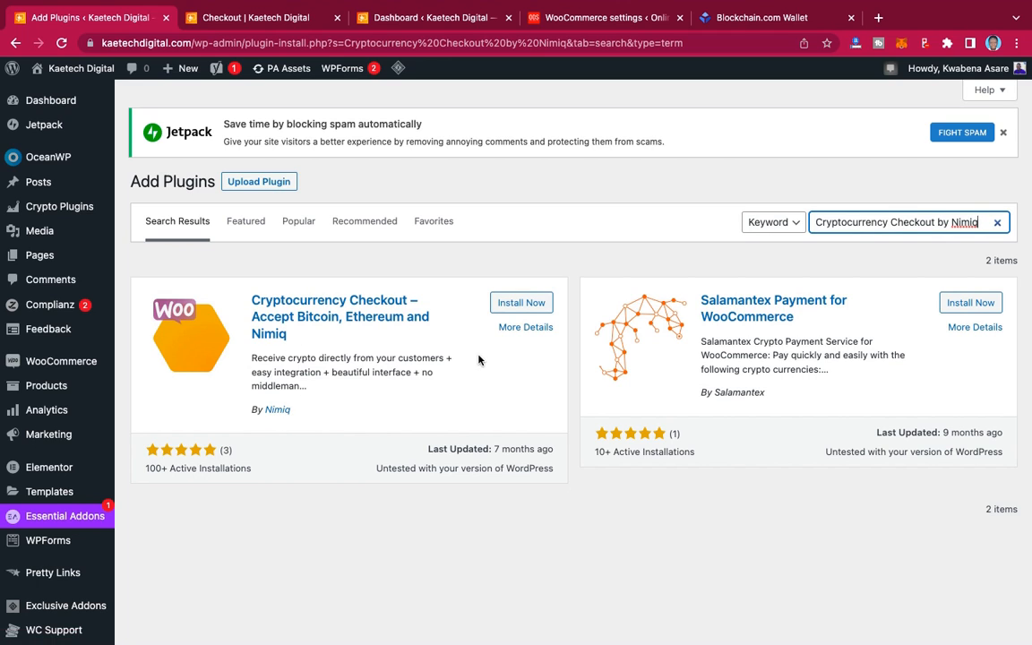
# Step: Open the Nimiq author site in a new tab, and install and activate the Nimiq Cryptocurrency Checkout plugin
pyautogui.rightClick(277, 412)
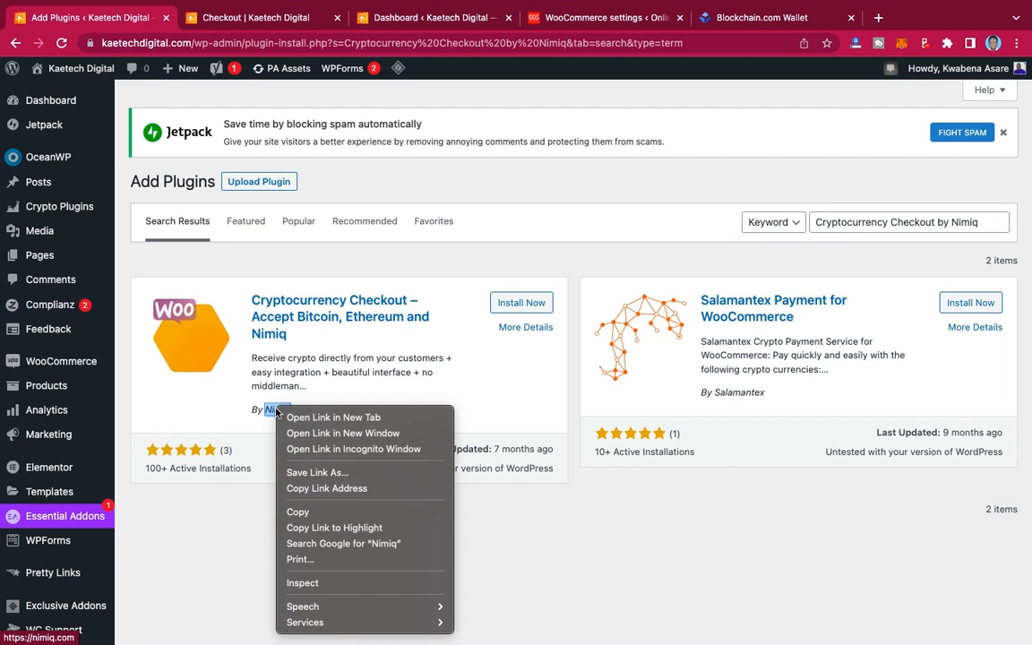
pyautogui.click(293, 418)
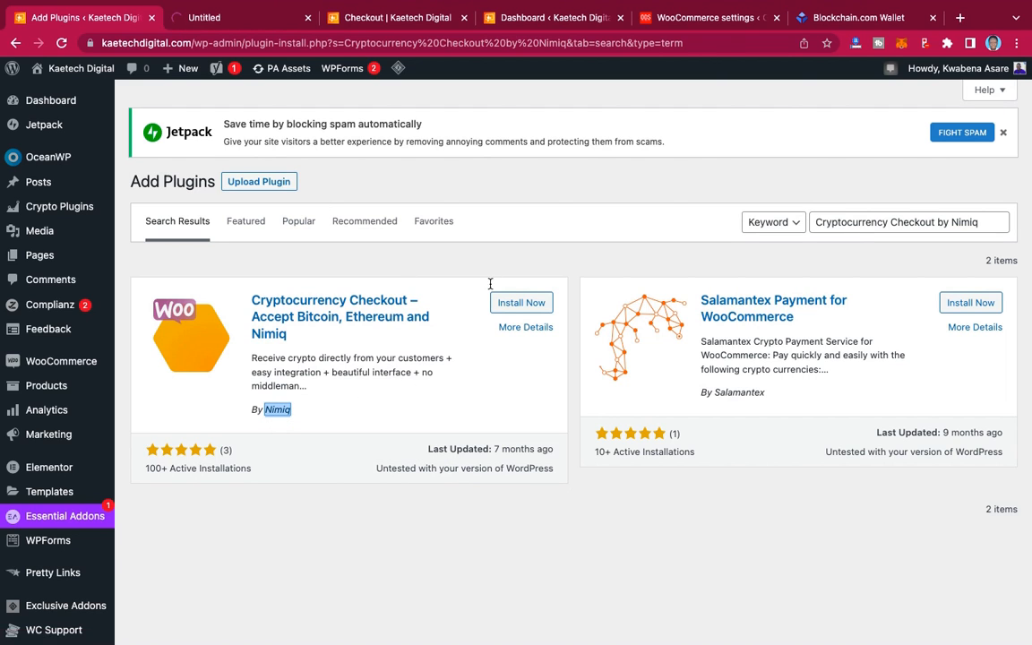
pyautogui.click(527, 304)
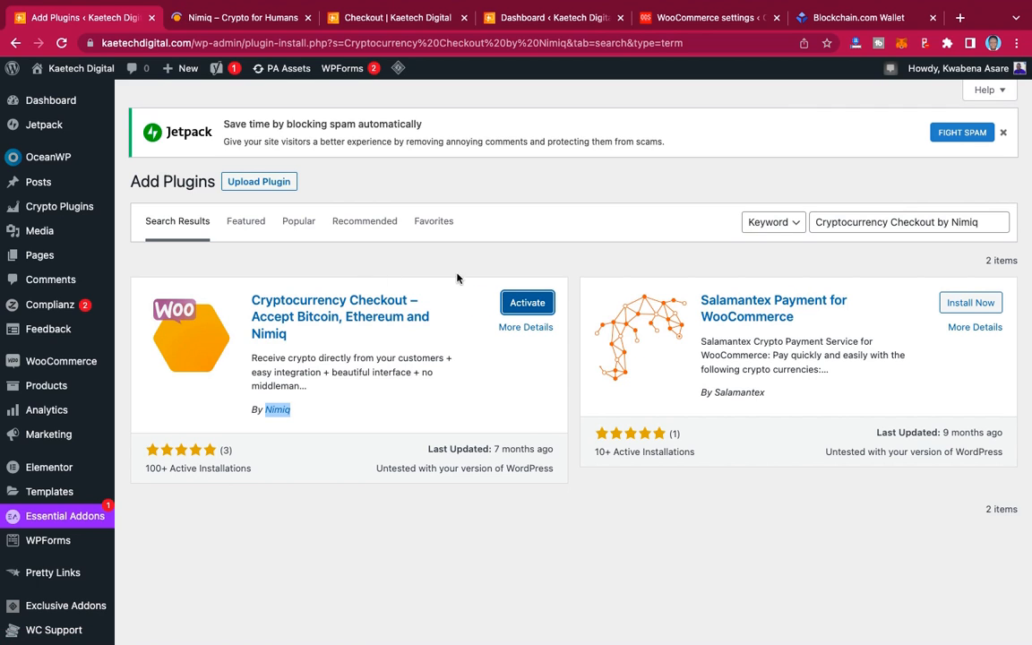
pyautogui.click(529, 304)
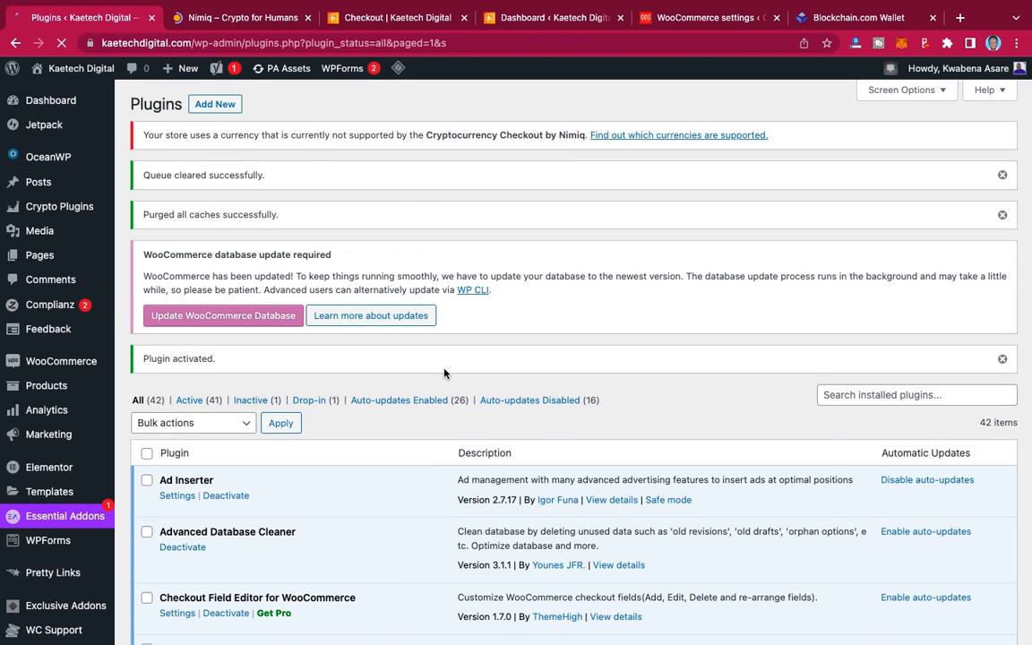
# Step: Look through the installed plugins list and the notices above it after the Nimiq plugin's activation
pyautogui.scroll(-6, 444, 373)
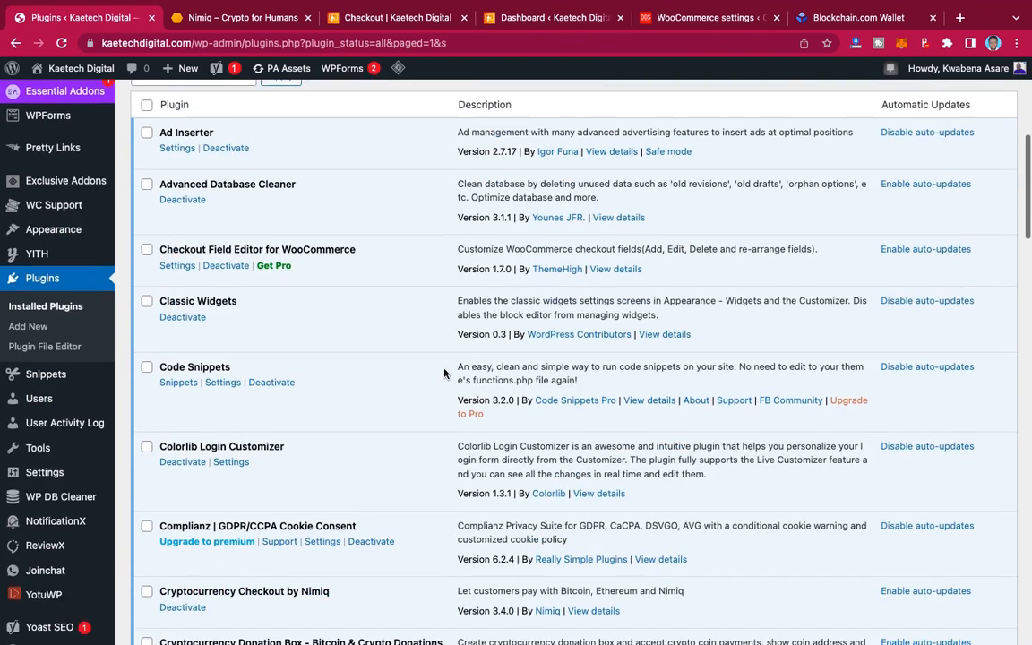
pyautogui.scroll(-8, 443, 373)
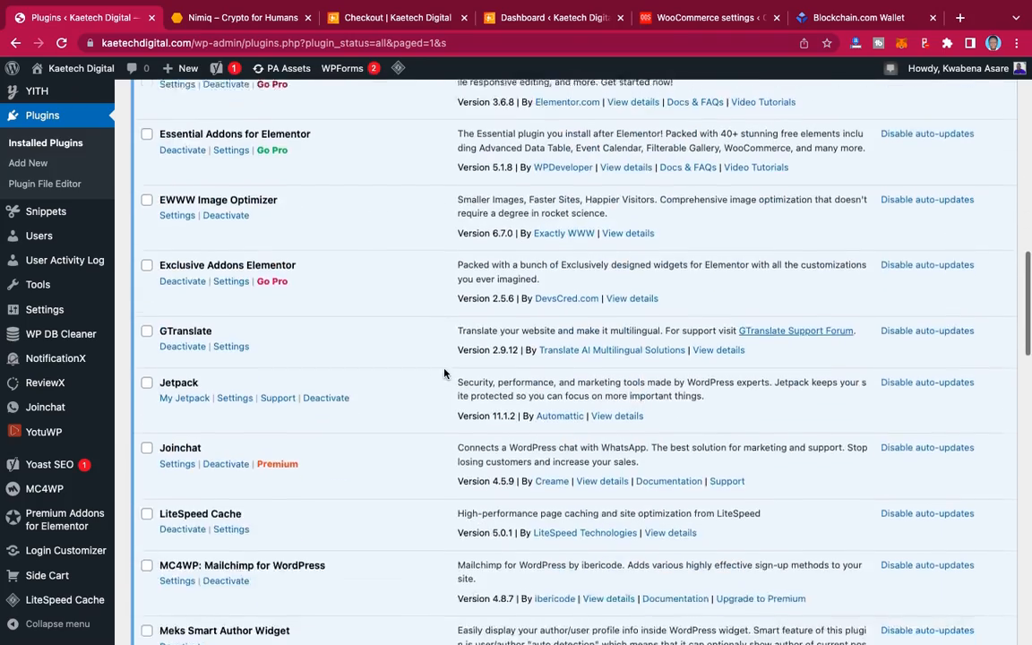
pyautogui.scroll(-6, 444, 373)
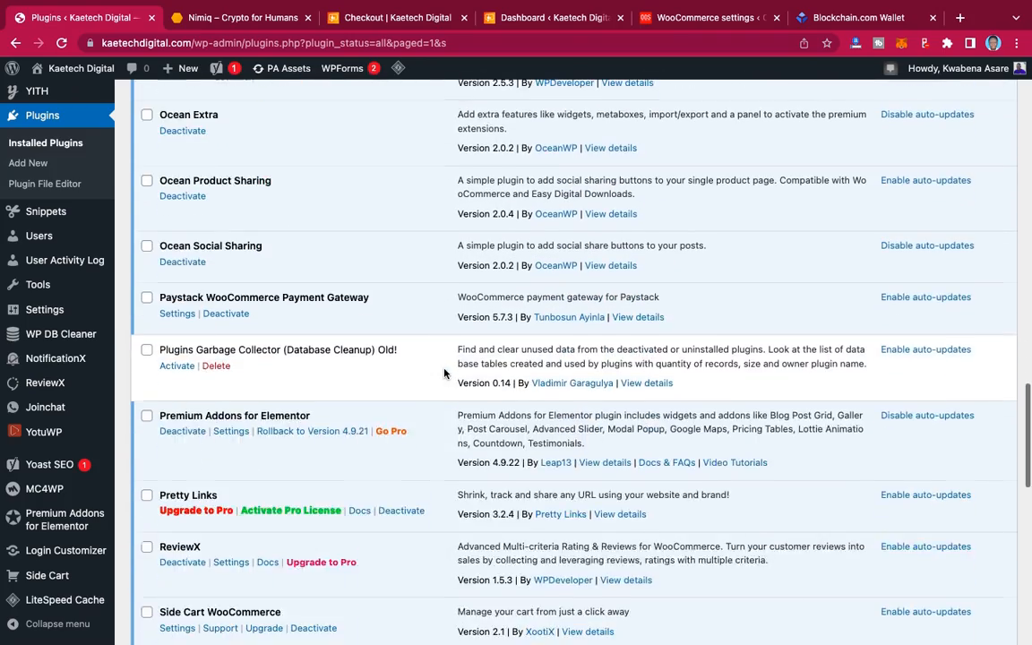
pyautogui.scroll(-6, 444, 373)
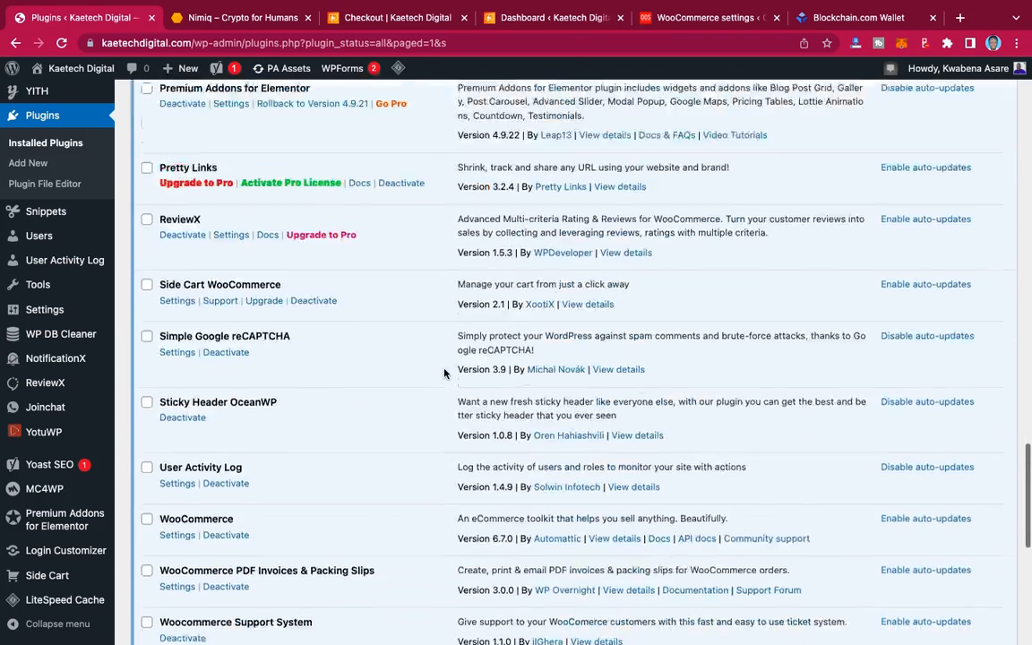
pyautogui.scroll(-3, 443, 373)
pyautogui.scroll(20, 444, 373)
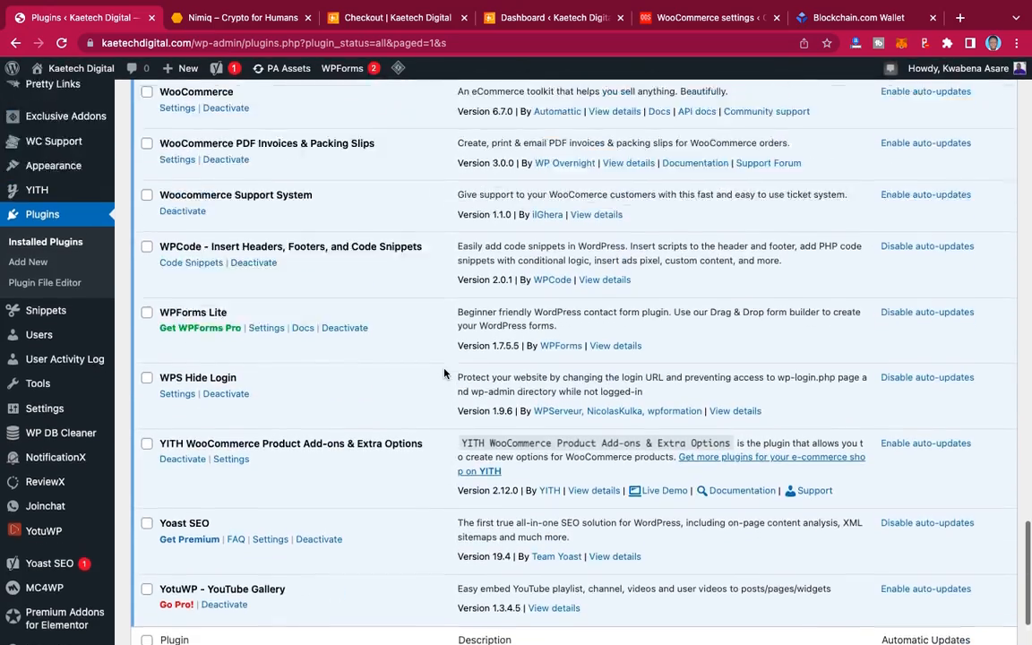
pyautogui.scroll(3, 443, 373)
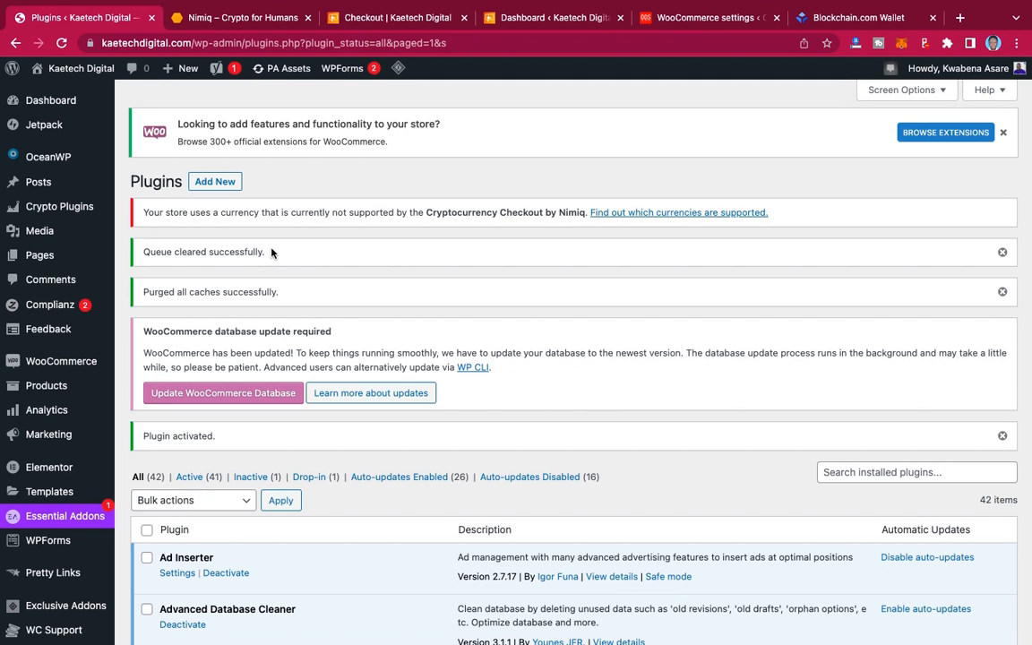
# Step: Open the WooCommerce settings of the Kaetech Digital store
pyautogui.scroll(-2, 271, 252)
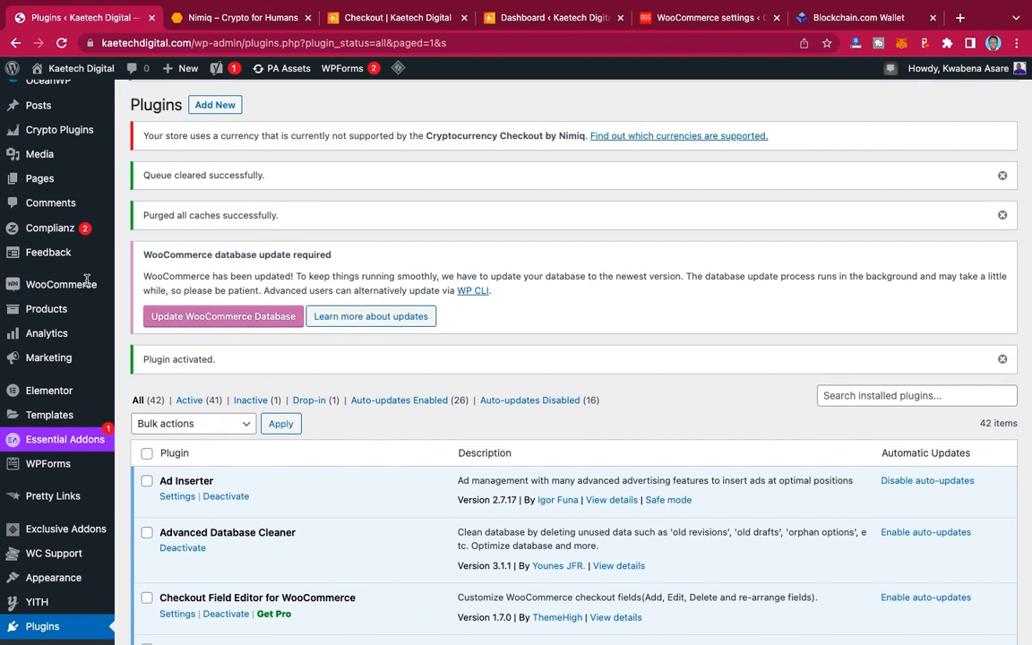
pyautogui.moveTo(44, 281)
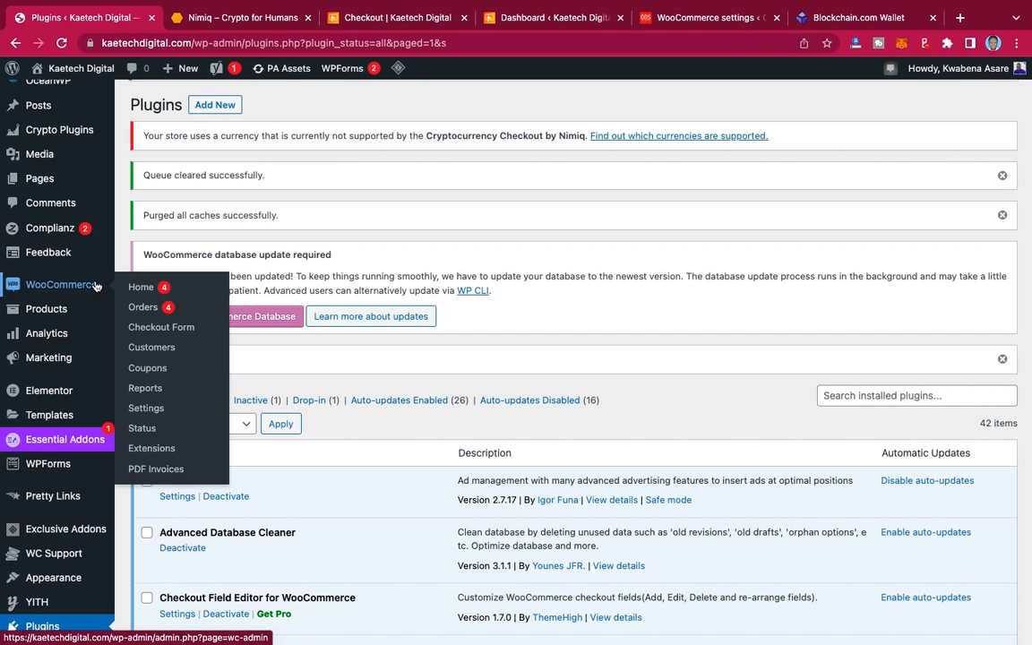
pyautogui.click(144, 410)
# Step: Set the store currency to United States (US) dollar ($) in the currency options and save the changes
pyautogui.scroll(-3, 701, 432)
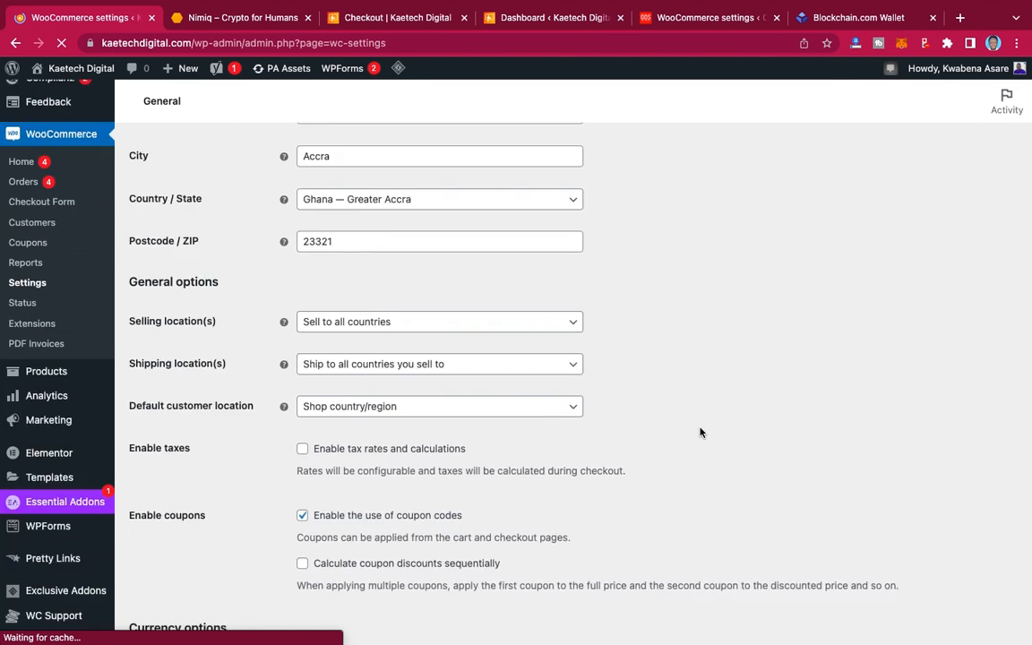
pyautogui.scroll(-5, 700, 433)
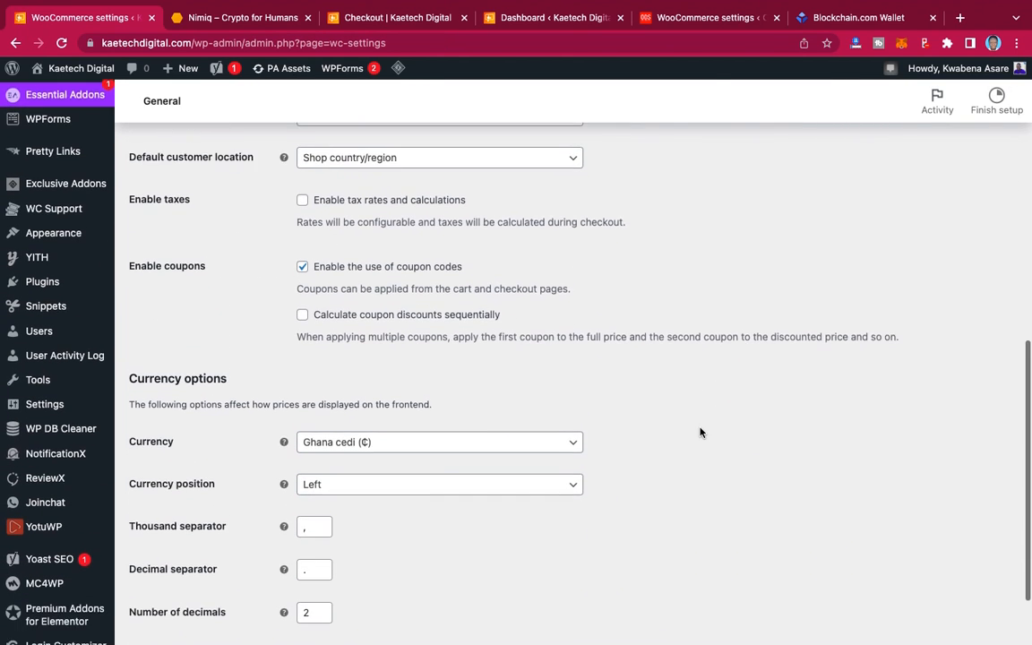
pyautogui.scroll(-1, 701, 433)
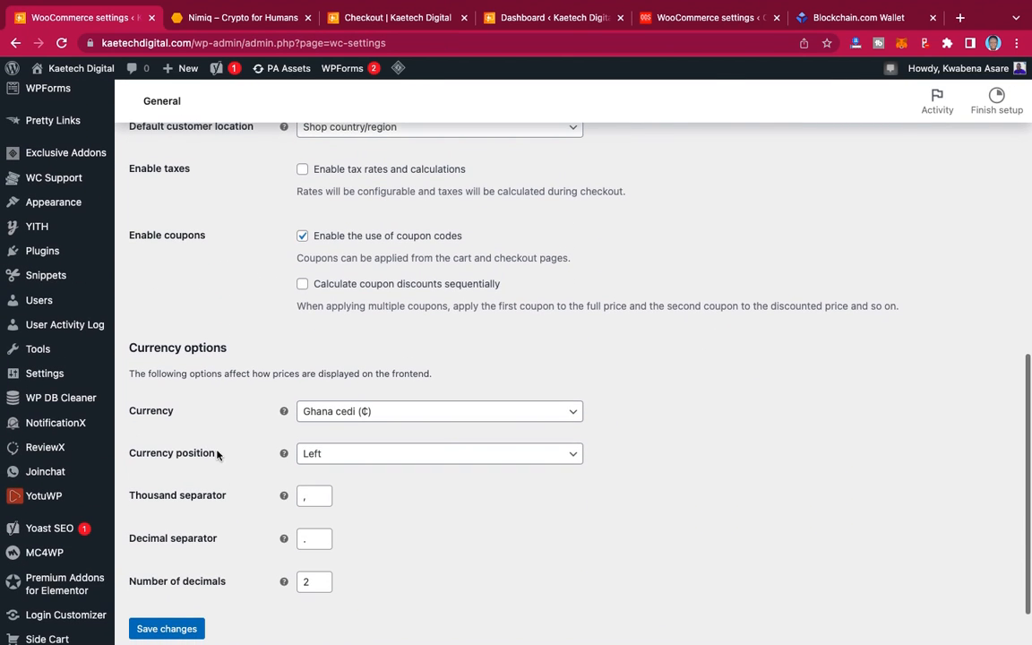
pyautogui.click(448, 415)
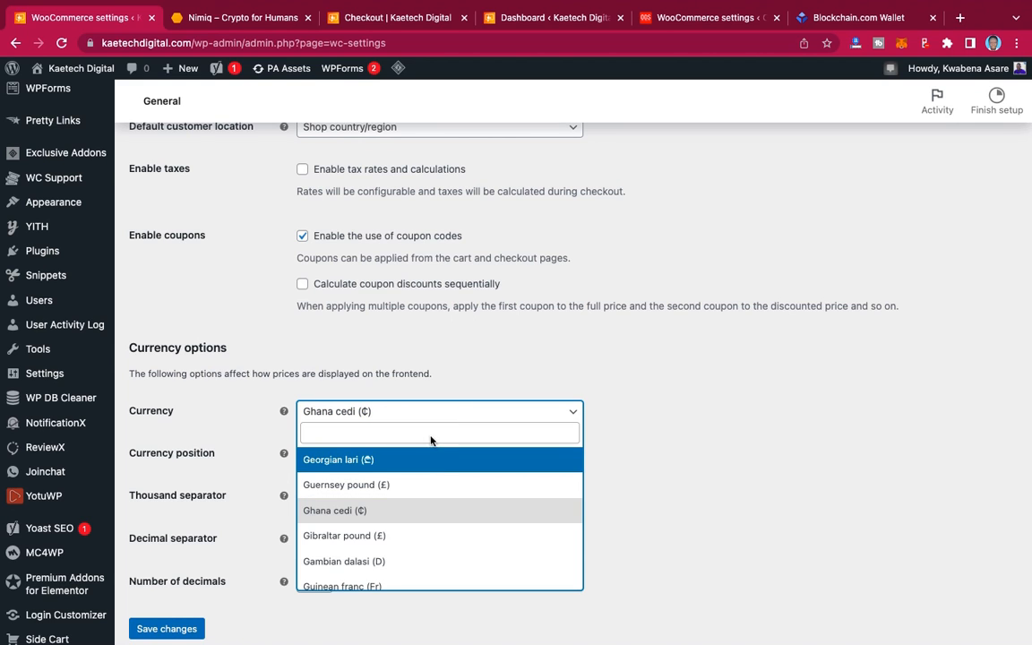
pyautogui.write('uni')
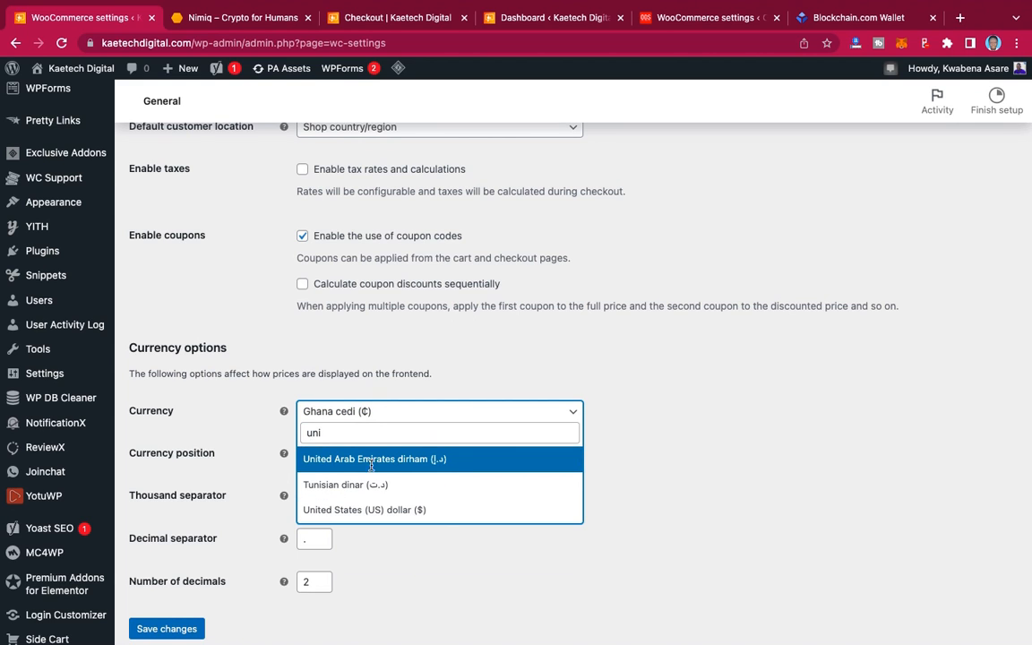
pyautogui.click(362, 511)
pyautogui.scroll(-2, 403, 569)
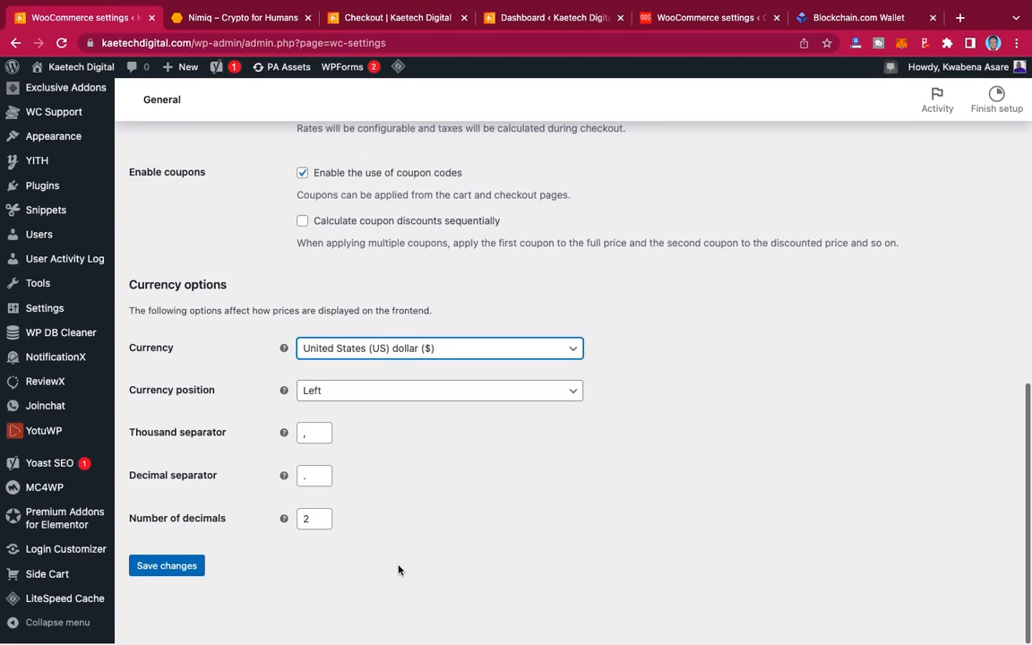
pyautogui.click(176, 570)
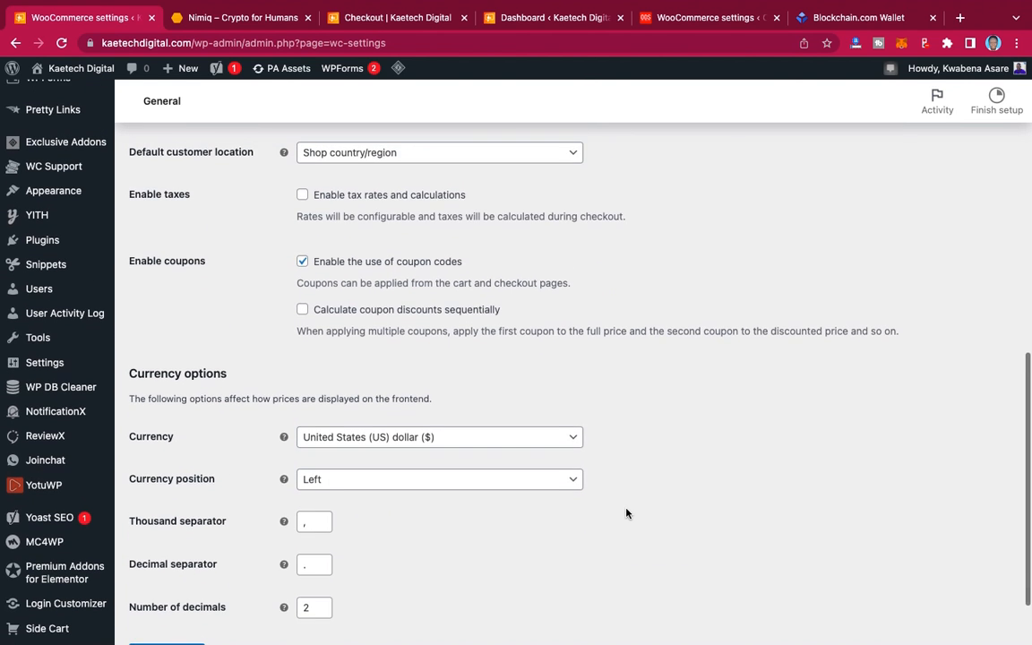
# Step: Check the notices above the general settings and start the WooCommerce database update
pyautogui.scroll(10, 626, 513)
pyautogui.scroll(-1, 626, 513)
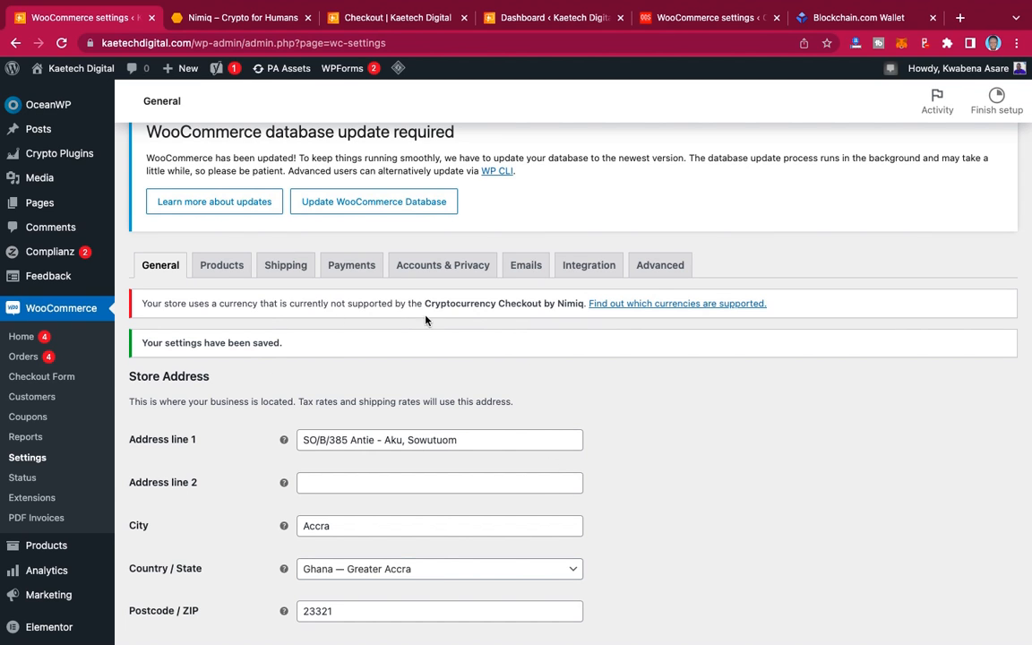
pyautogui.scroll(2, 448, 320)
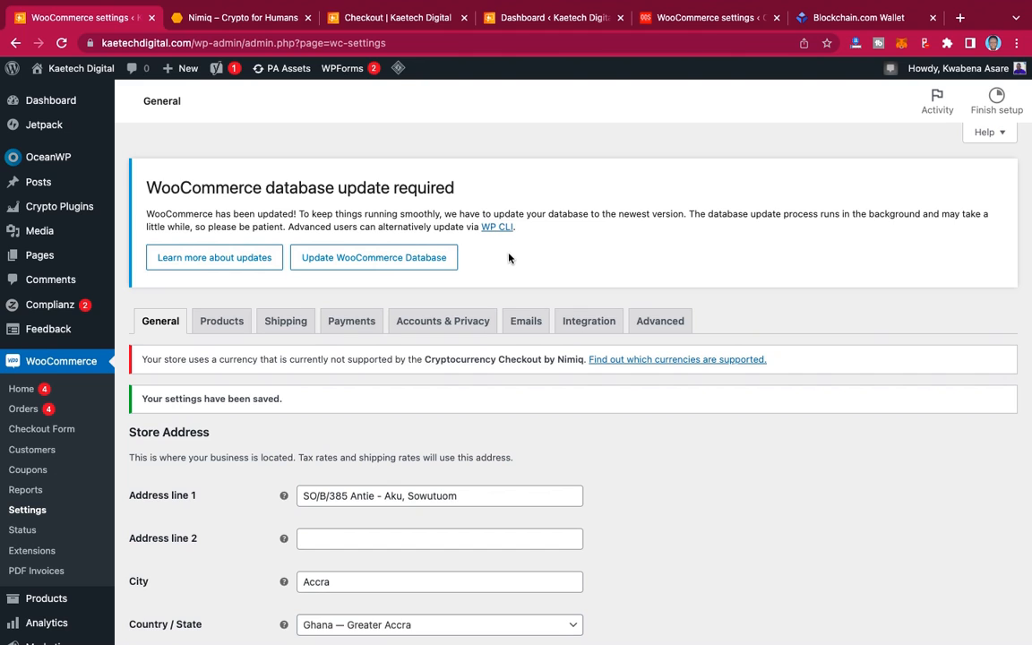
pyautogui.click(374, 262)
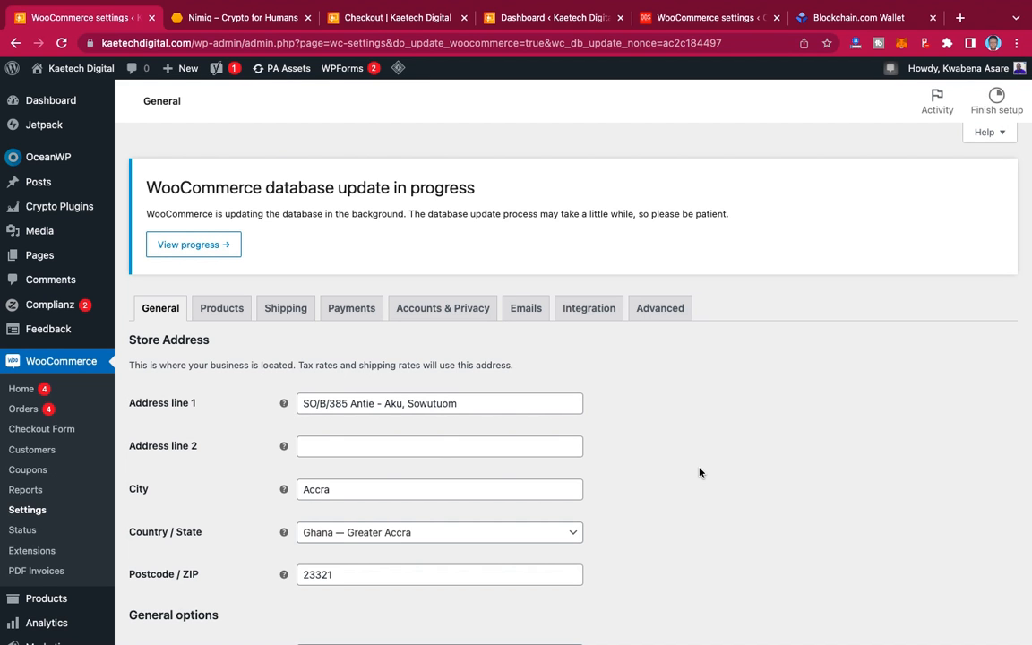
# Step: Go to the store's payment methods and open the setup page of Cryptocurrency Checkout by Nimiq
pyautogui.scroll(-4, 179, 445)
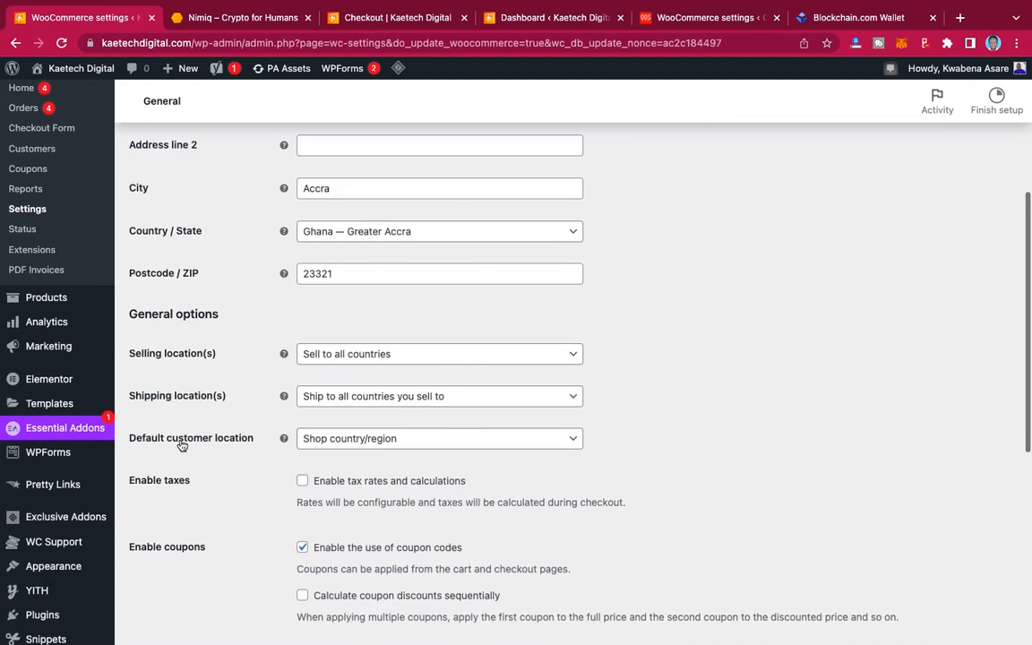
pyautogui.scroll(3, 179, 443)
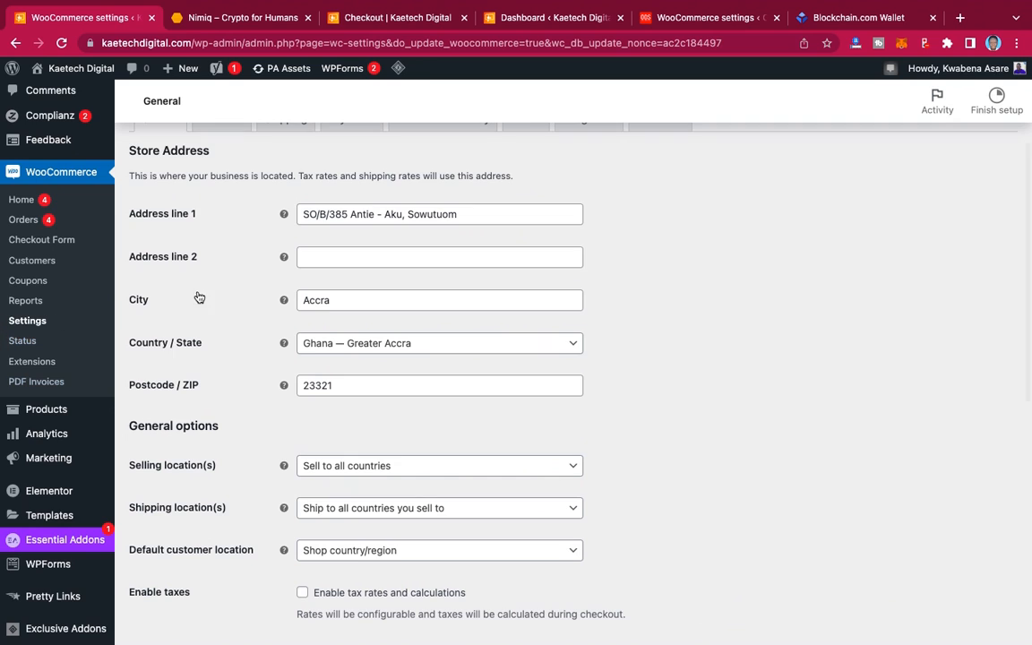
pyautogui.scroll(3, 199, 297)
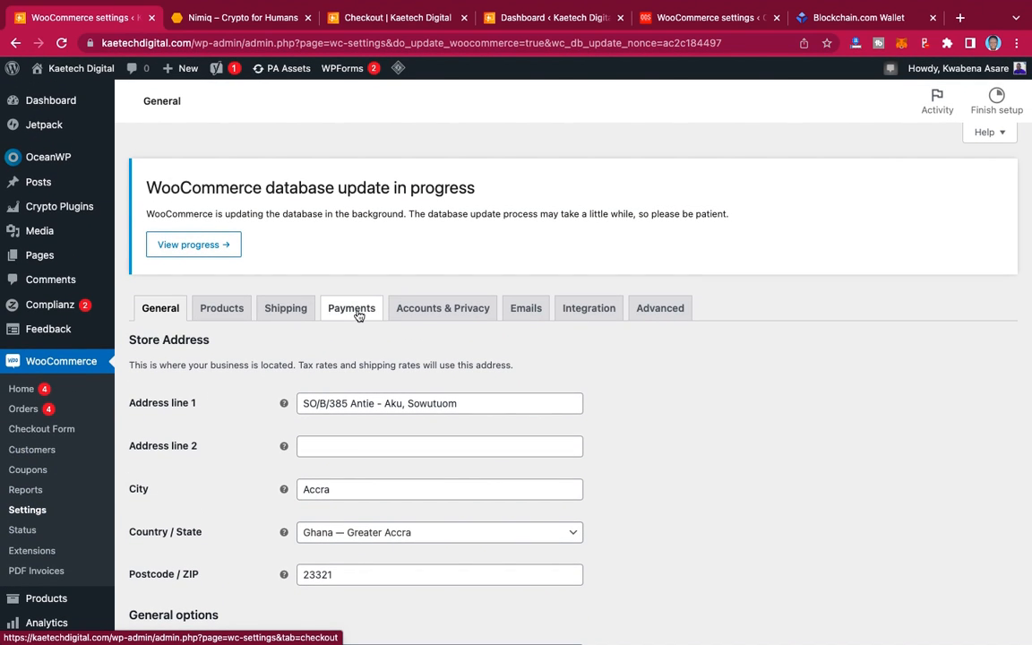
pyautogui.click(357, 314)
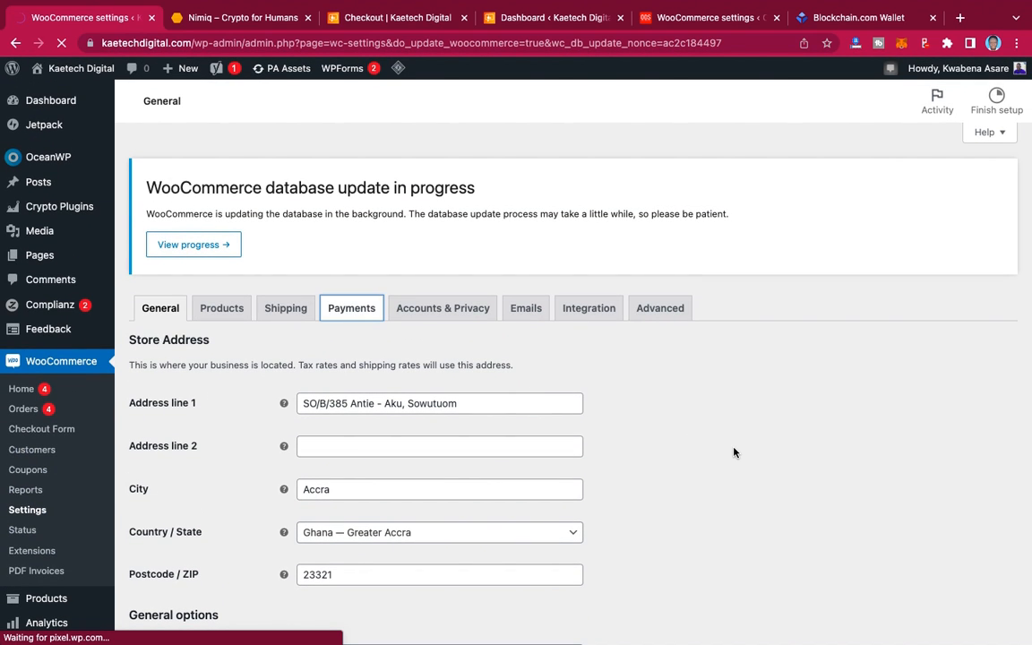
pyautogui.scroll(-1, 734, 452)
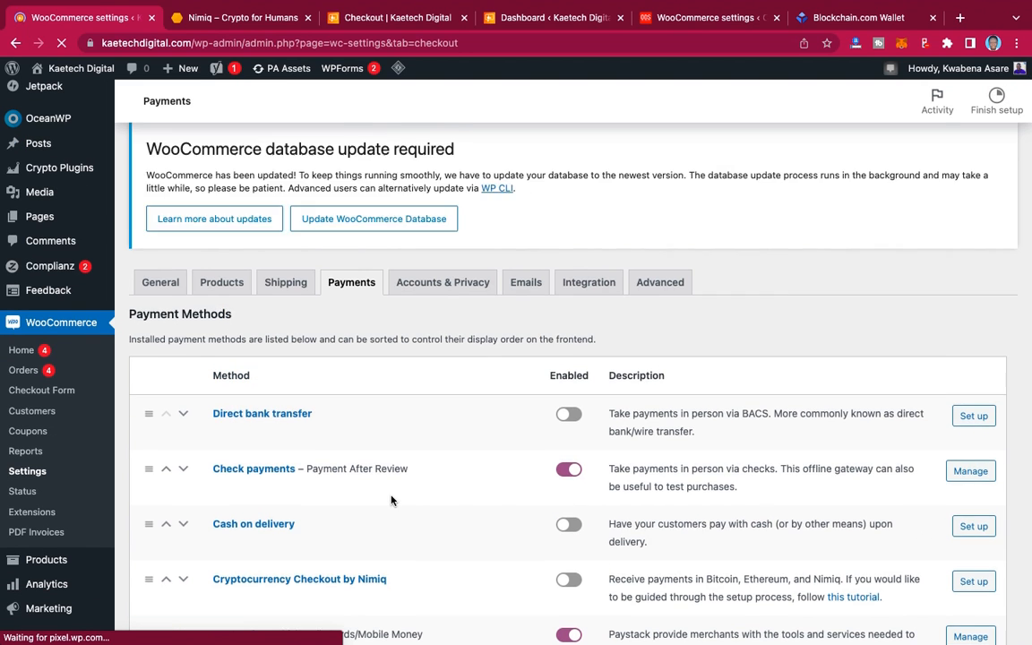
pyautogui.scroll(-2, 388, 499)
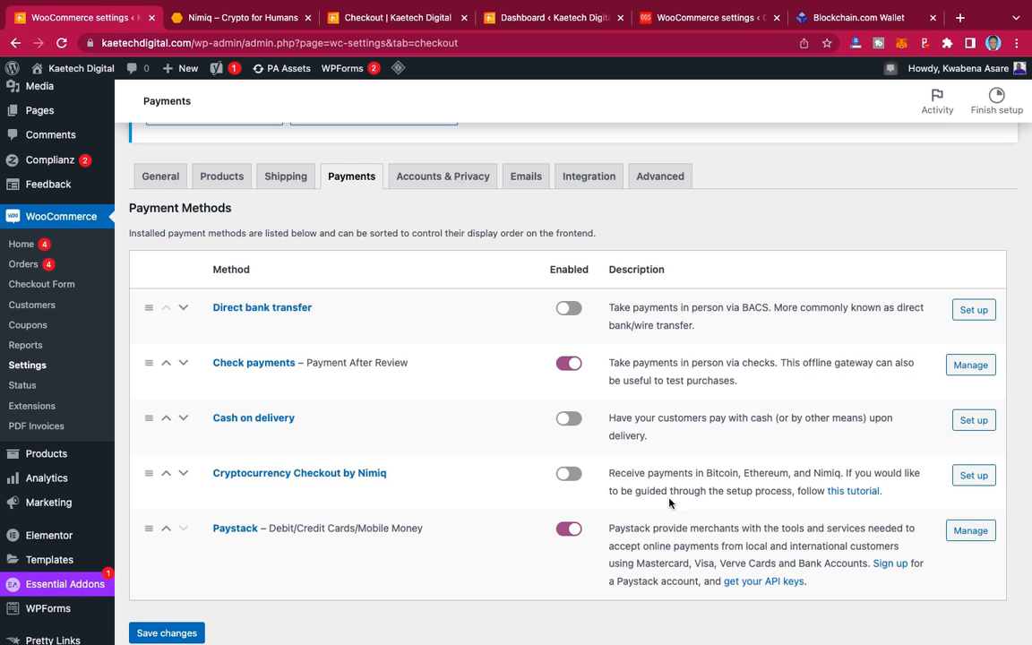
pyautogui.click(978, 476)
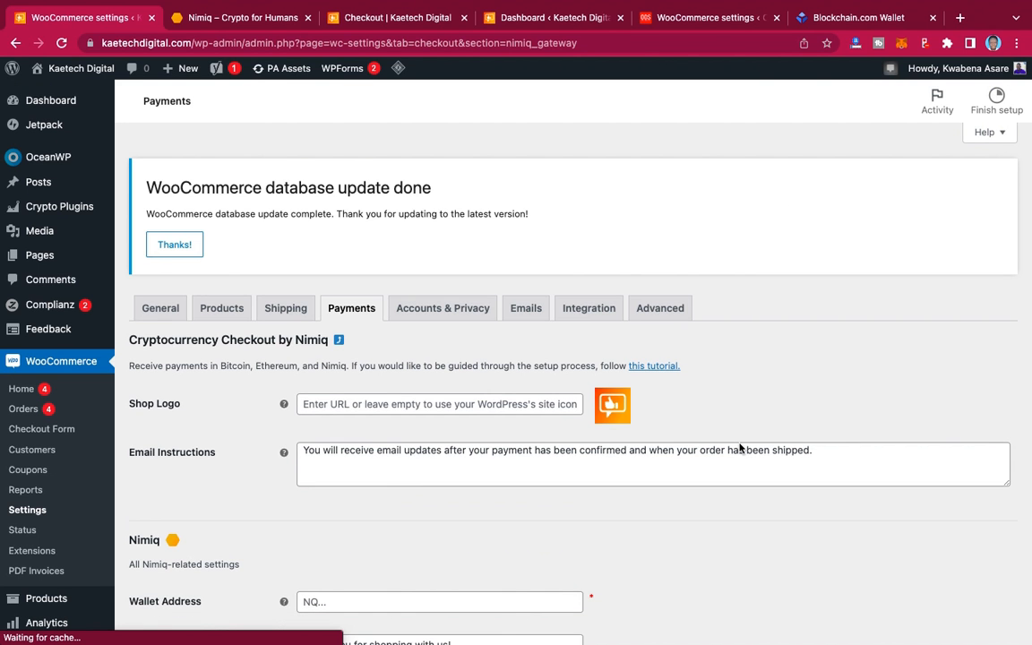
# Step: Review the gateway's shop logo, email instructions, and Nimiq, Bitcoin and Ethereum wallet settings
pyautogui.scroll(-5, 741, 448)
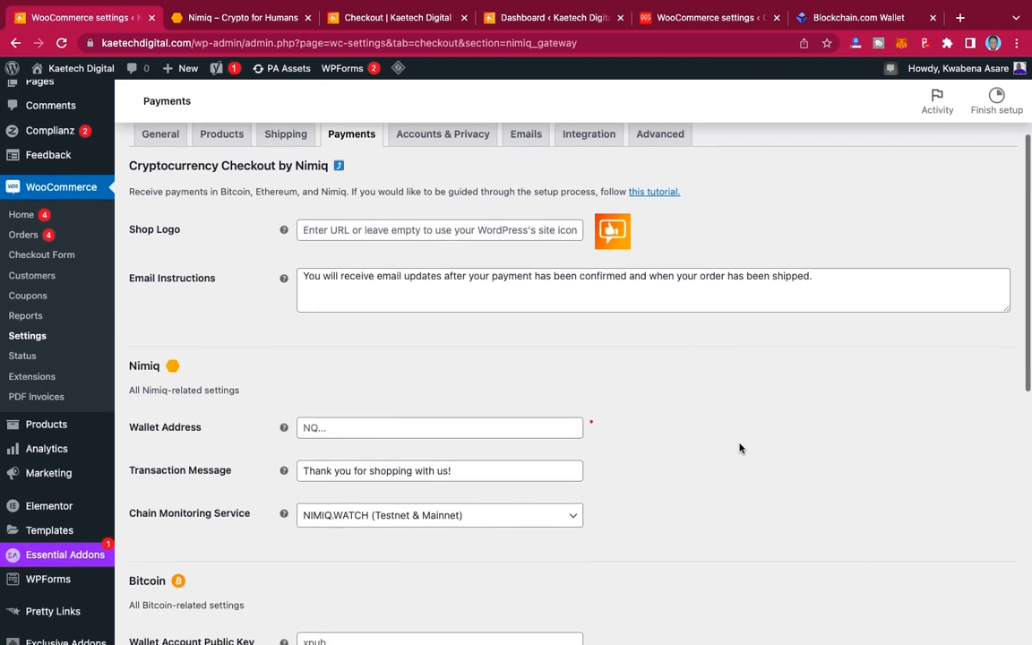
pyautogui.click(242, 22)
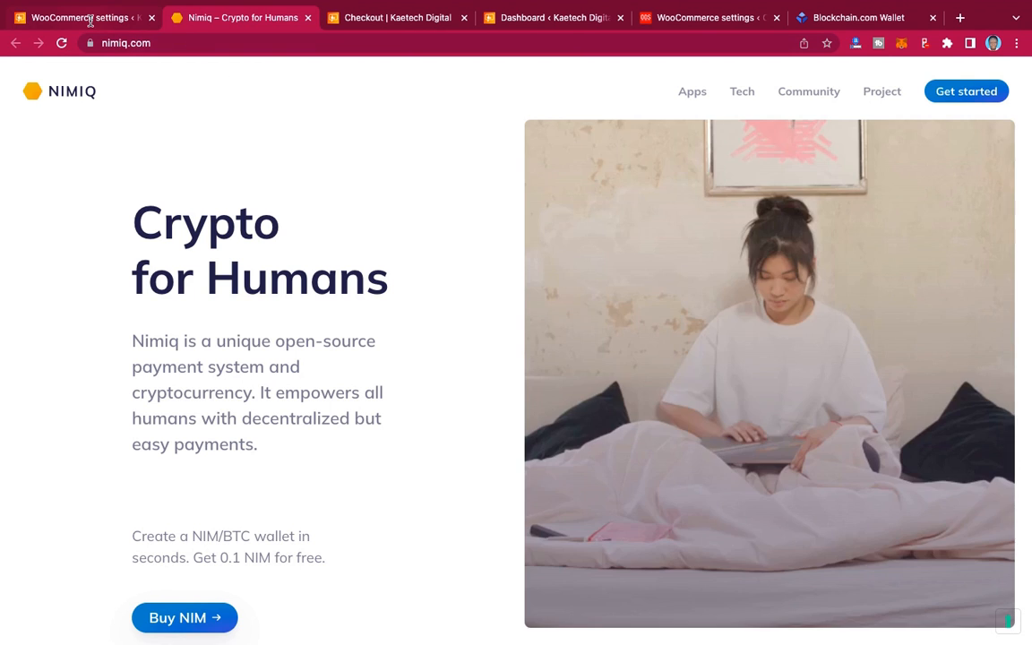
pyautogui.click(91, 22)
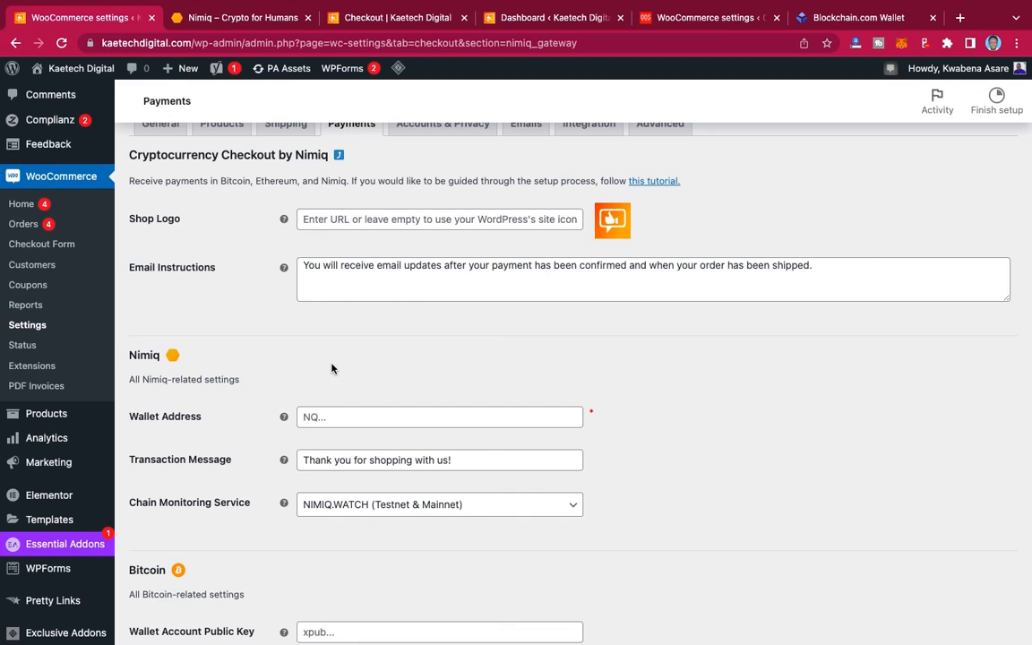
pyautogui.scroll(-2, 332, 368)
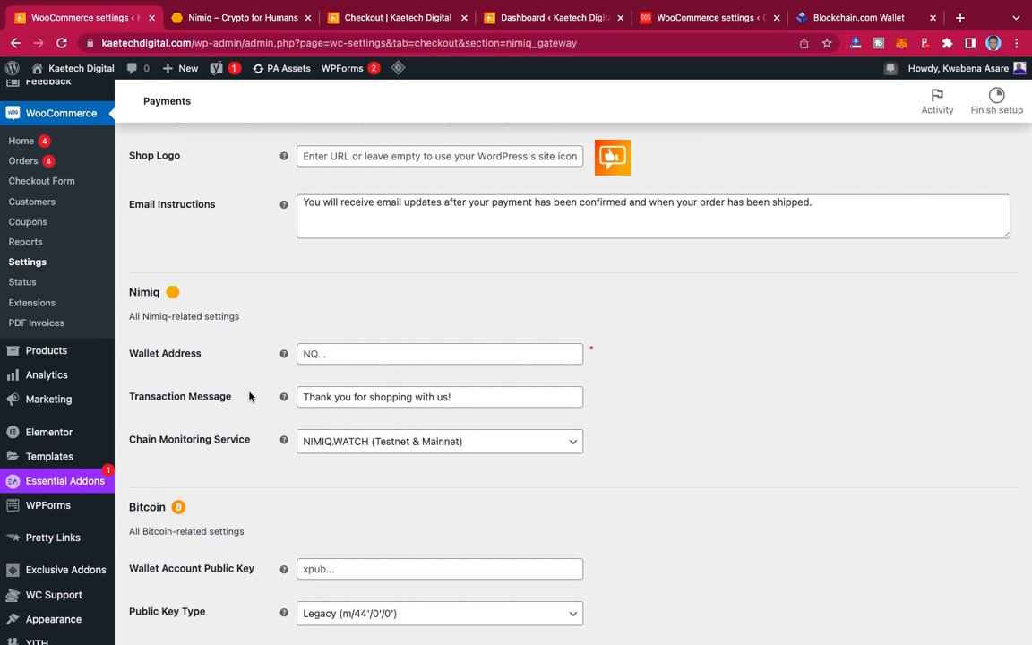
pyautogui.scroll(-10, 250, 396)
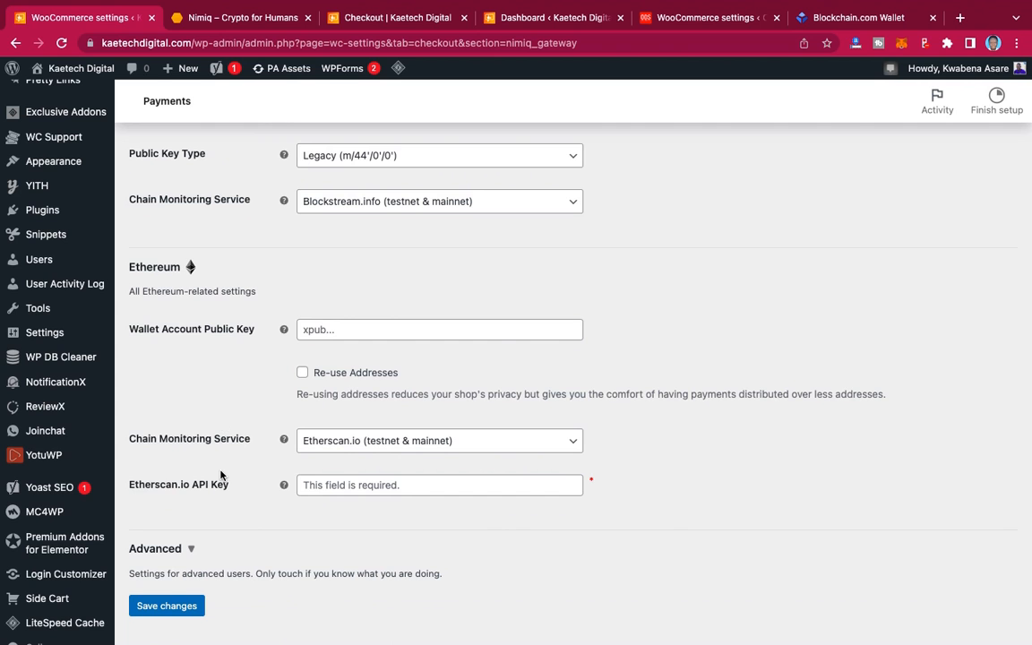
pyautogui.scroll(1, 221, 475)
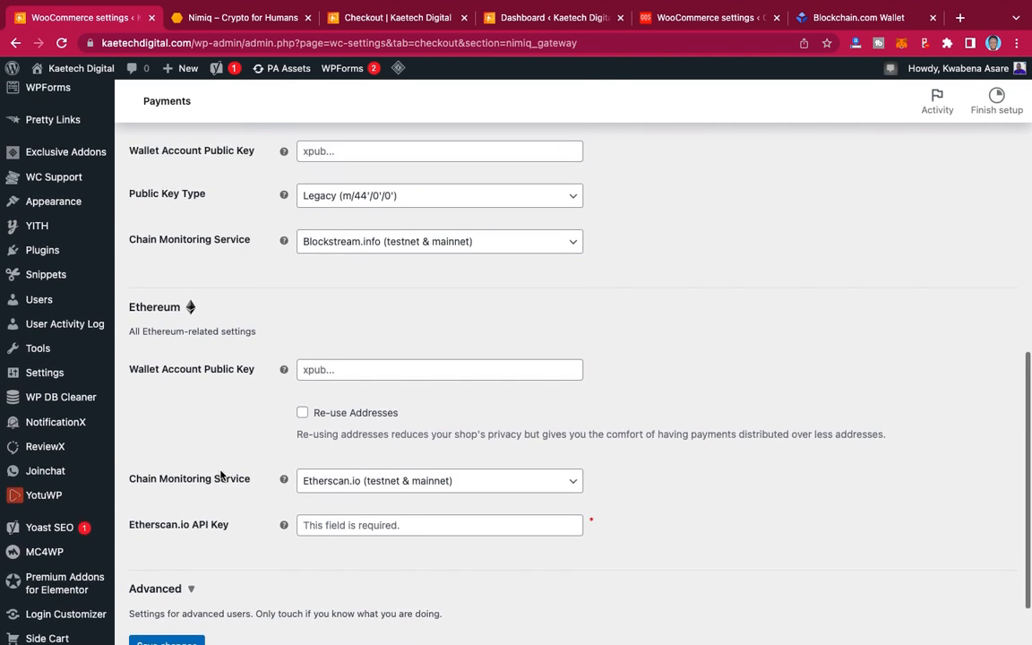
pyautogui.scroll(3, 222, 475)
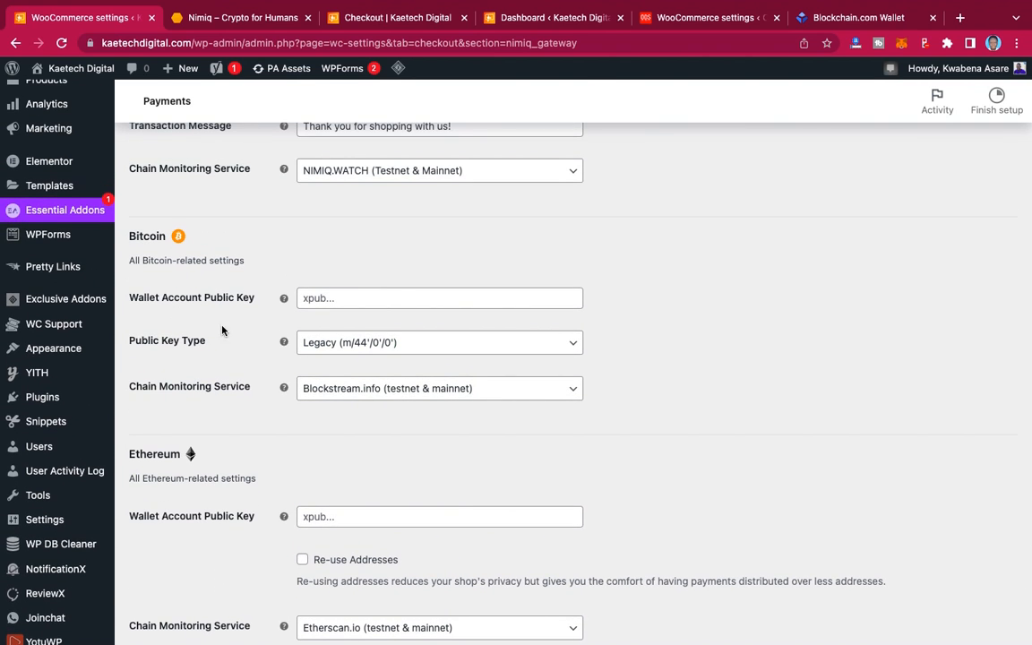
pyautogui.scroll(10, 256, 398)
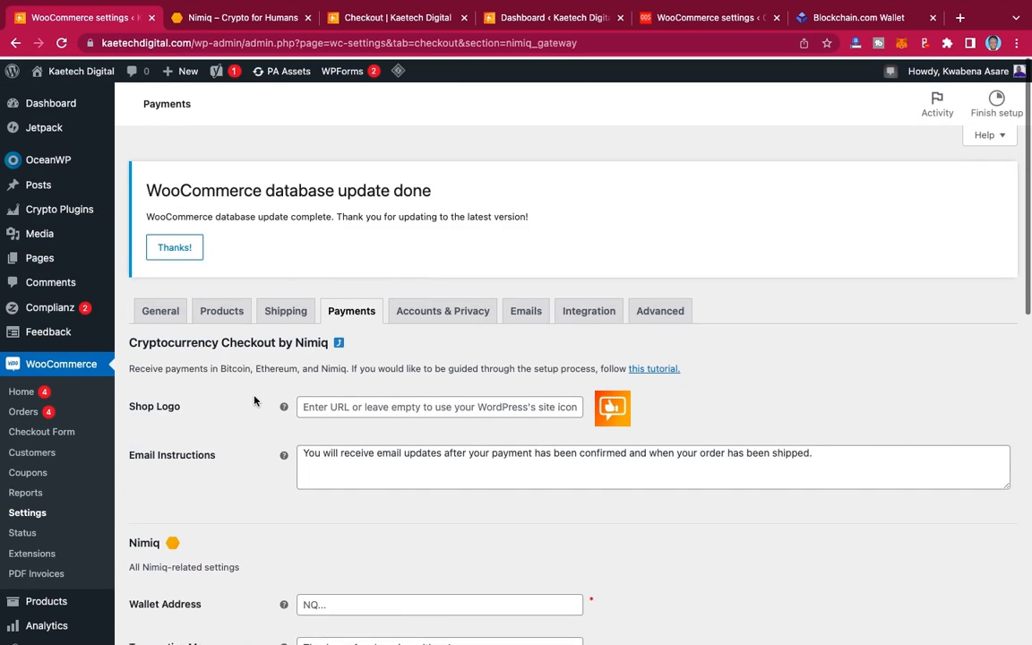
# Step: Switch to the Nimiq website and log in to the Nimiq wallet
pyautogui.click(233, 18)
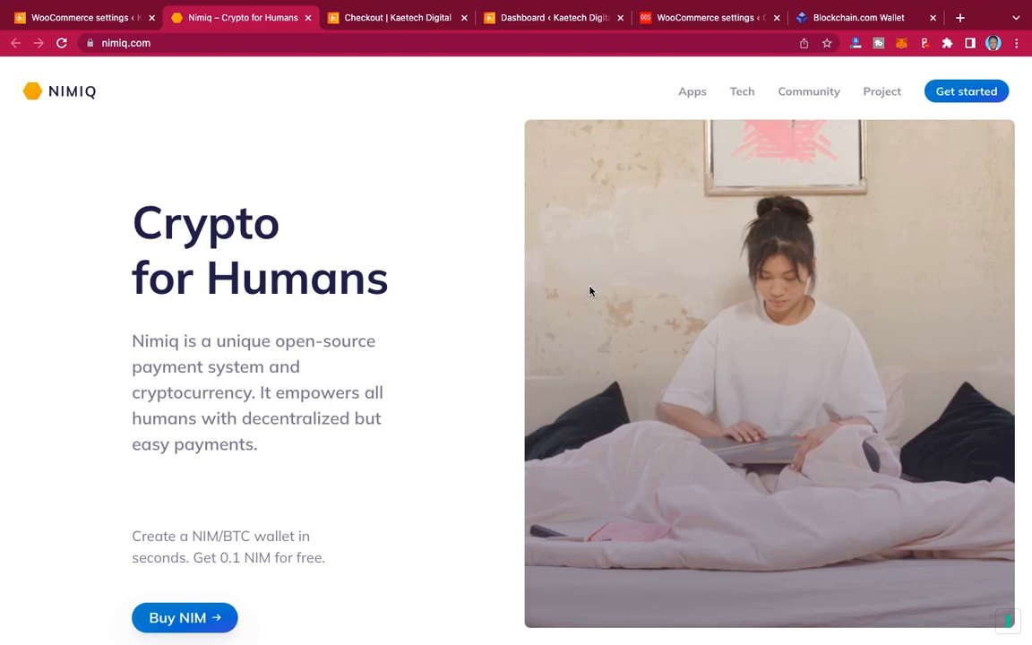
pyautogui.moveTo(980, 92)
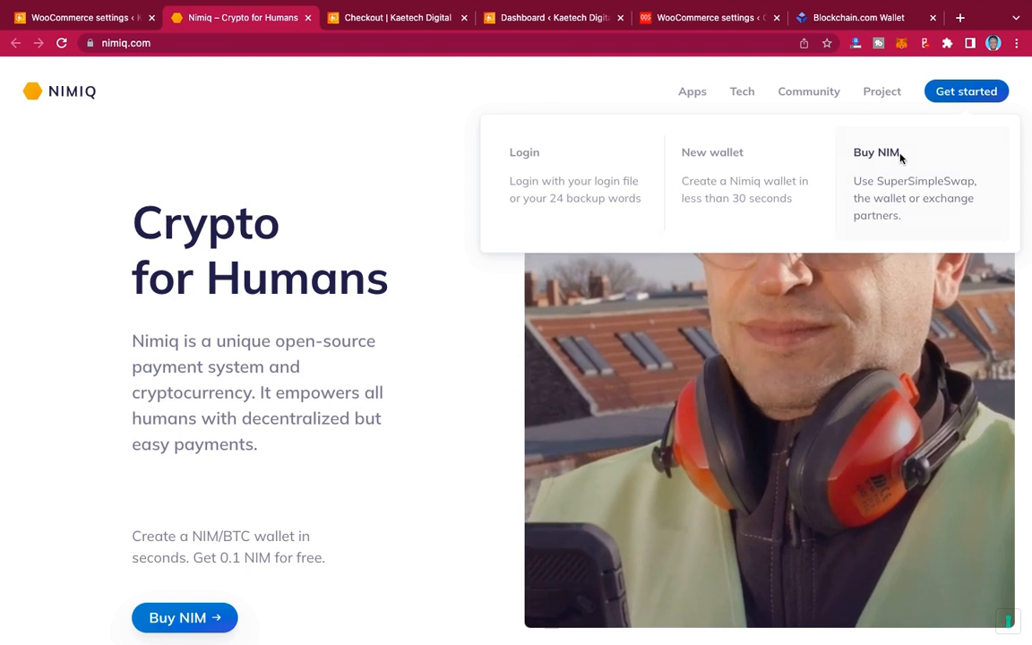
pyautogui.click(563, 191)
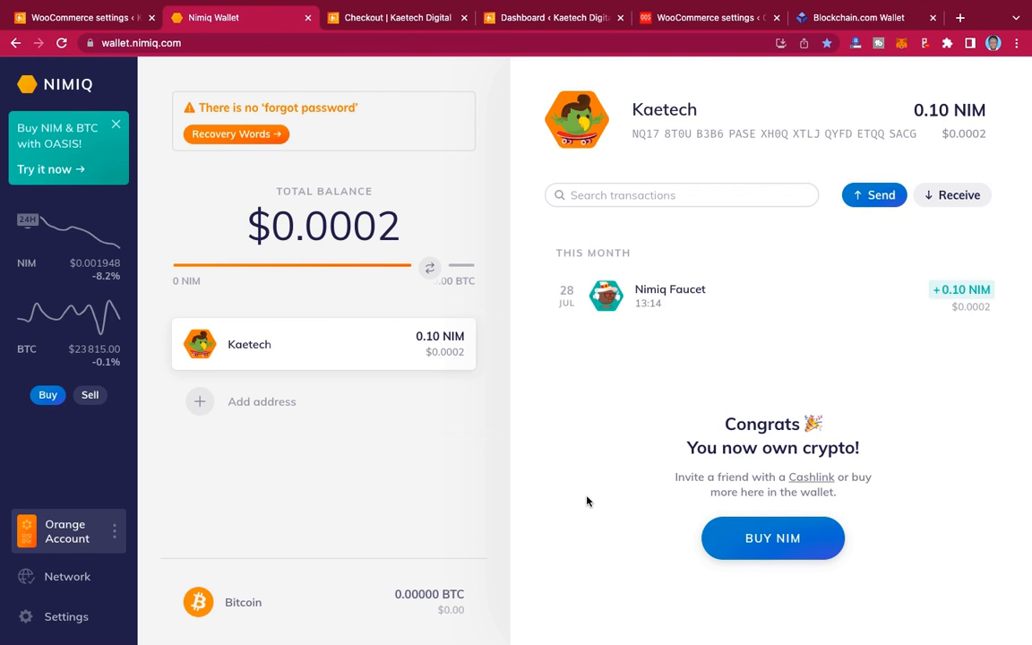
# Step: Open the Nimiq wallet's settings and look through the general, Bitcoin, advanced and reference currency options
pyautogui.click(65, 618)
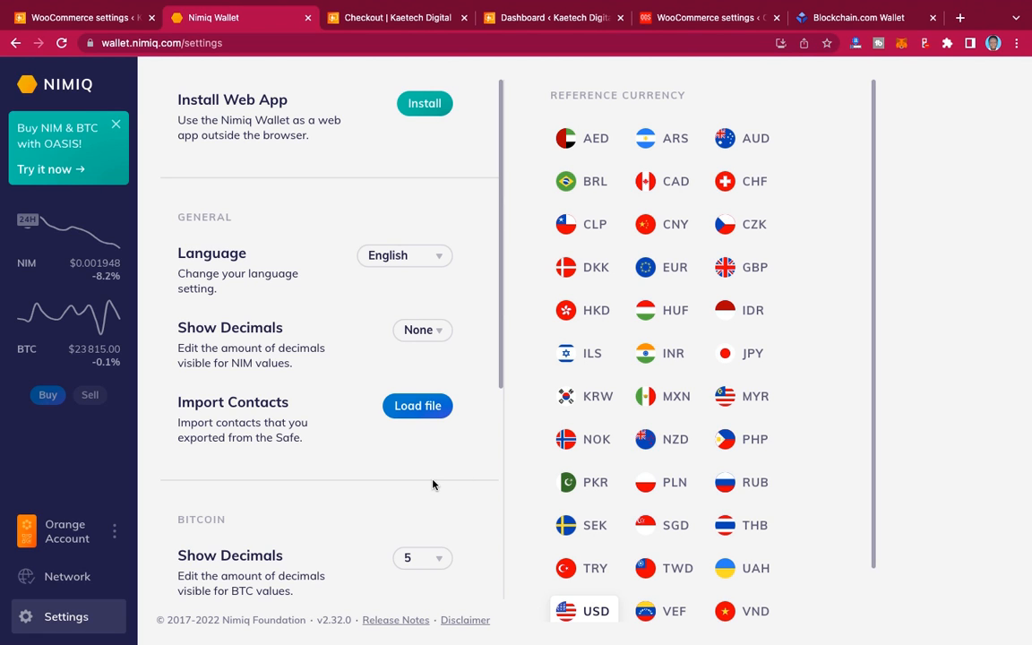
pyautogui.scroll(-5, 363, 503)
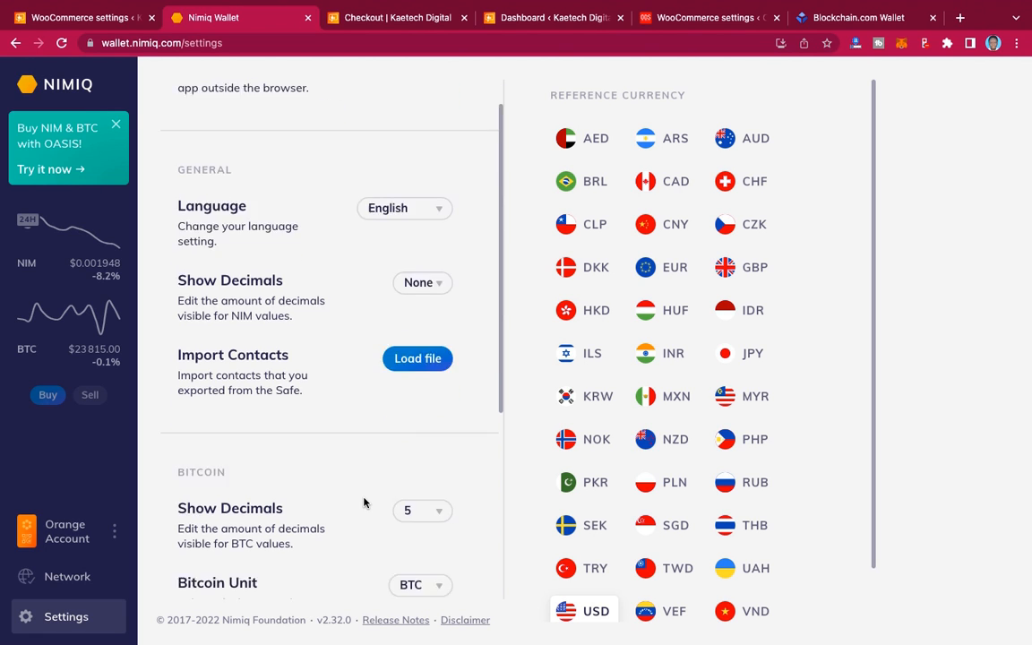
pyautogui.scroll(5, 364, 503)
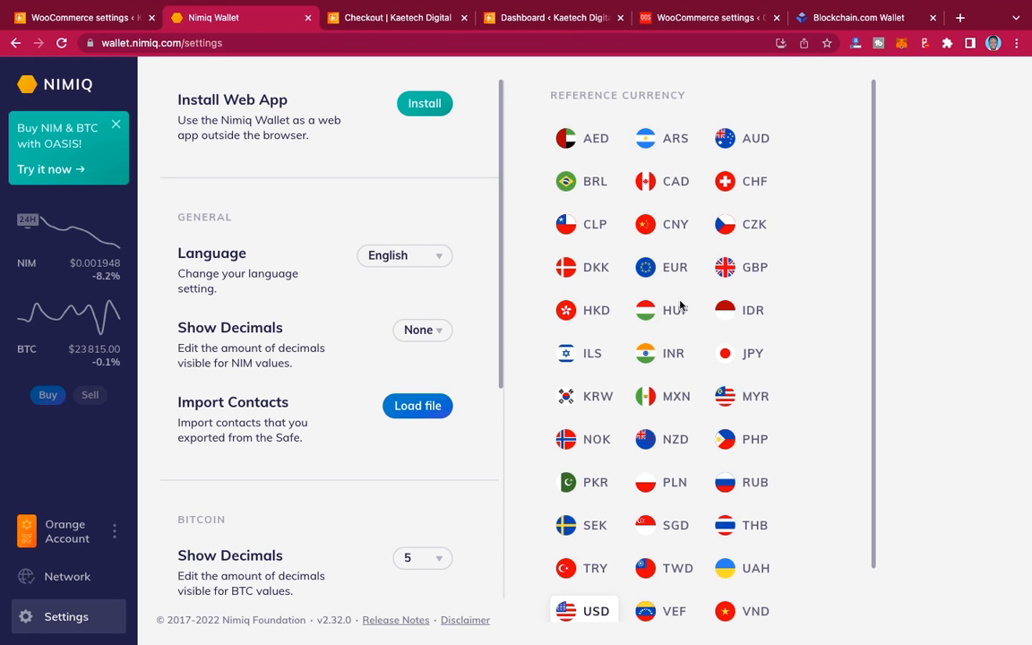
pyautogui.scroll(-2, 675, 422)
pyautogui.scroll(2, 672, 418)
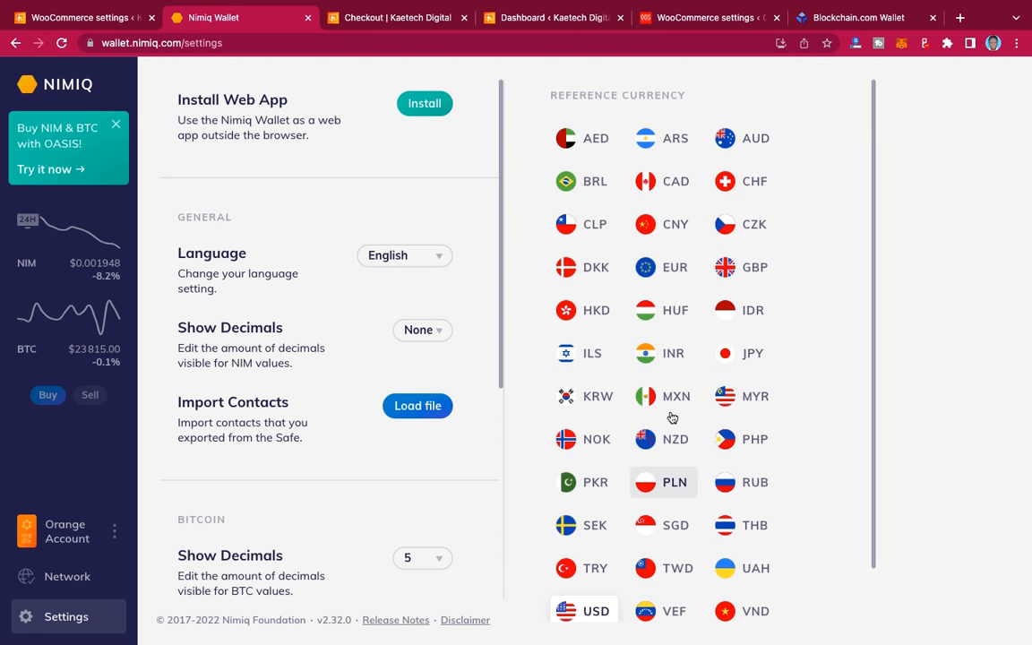
pyautogui.scroll(-4, 367, 452)
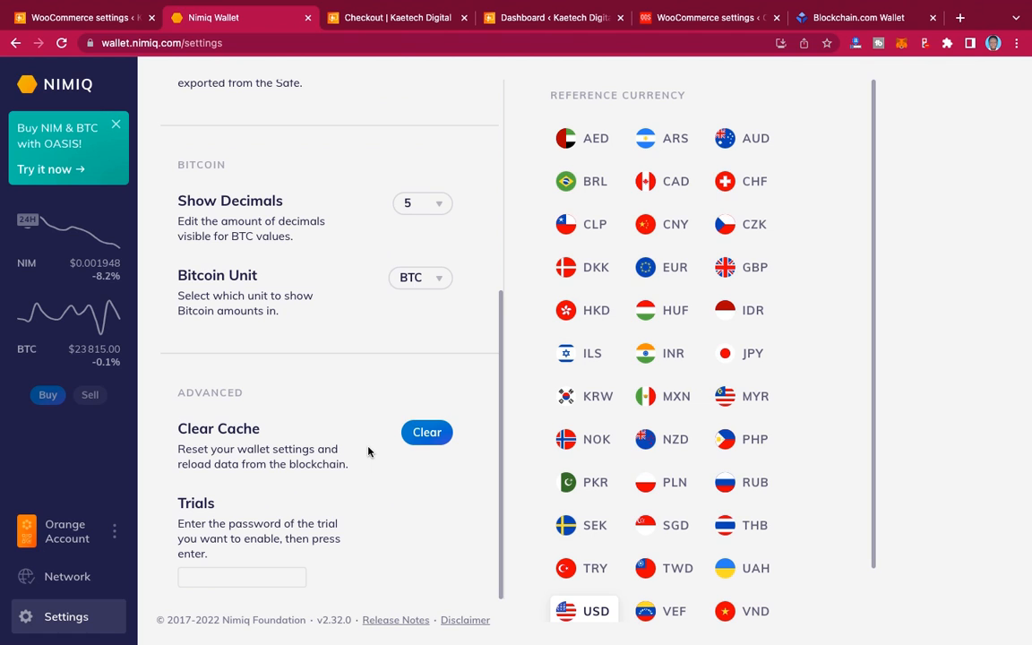
pyautogui.scroll(4, 368, 452)
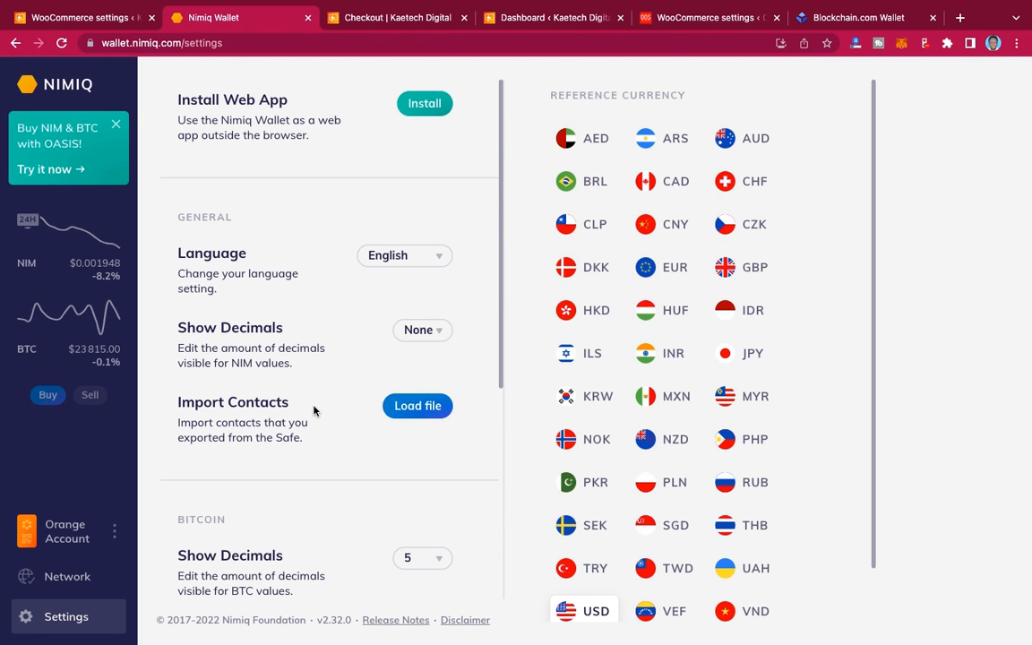
pyautogui.click(114, 532)
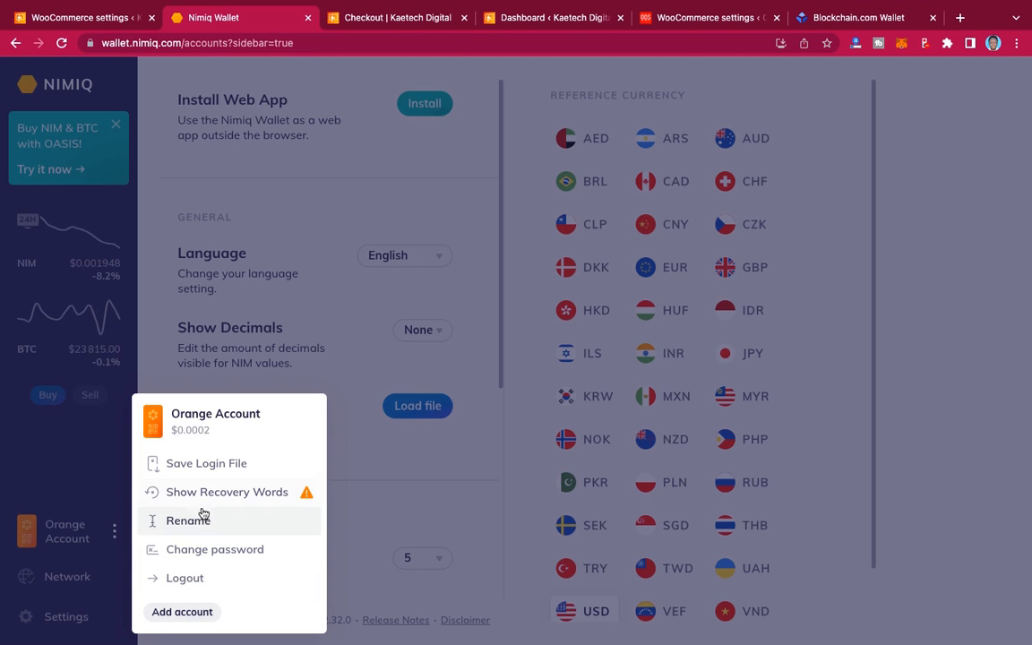
pyautogui.click(104, 477)
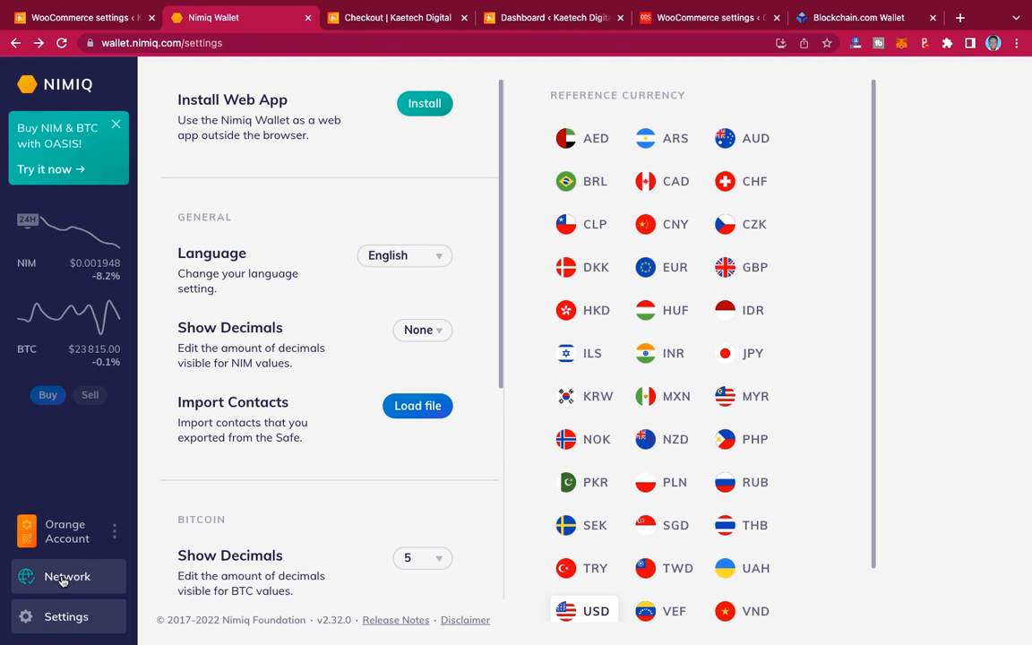
# Step: Open the Orange Account overview in the Nimiq wallet and copy the Kaetech wallet address
pyautogui.click(83, 538)
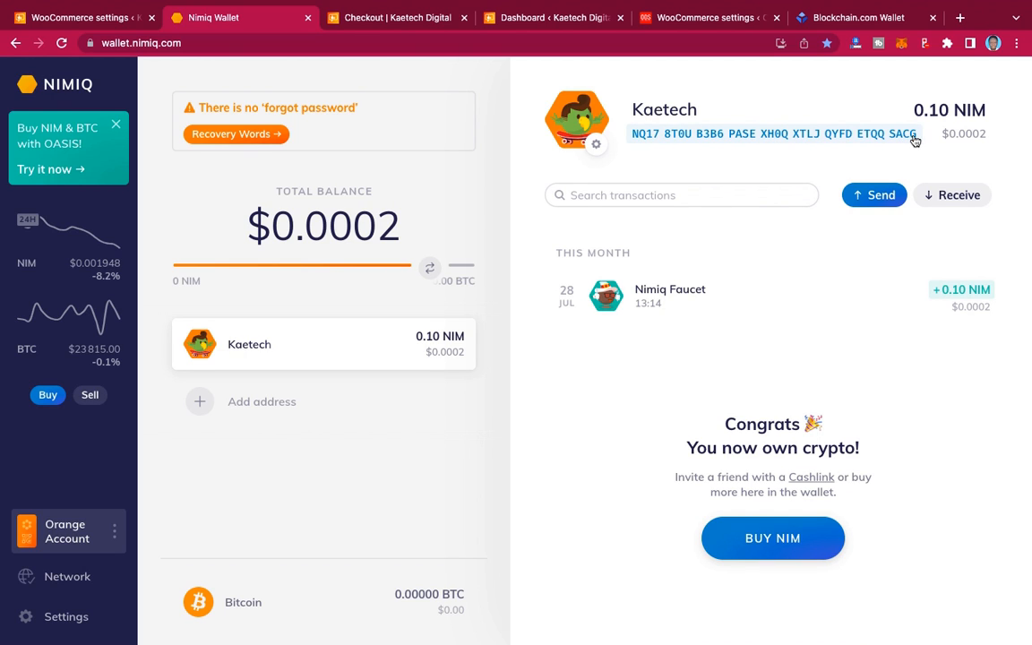
pyautogui.rightClick(828, 135)
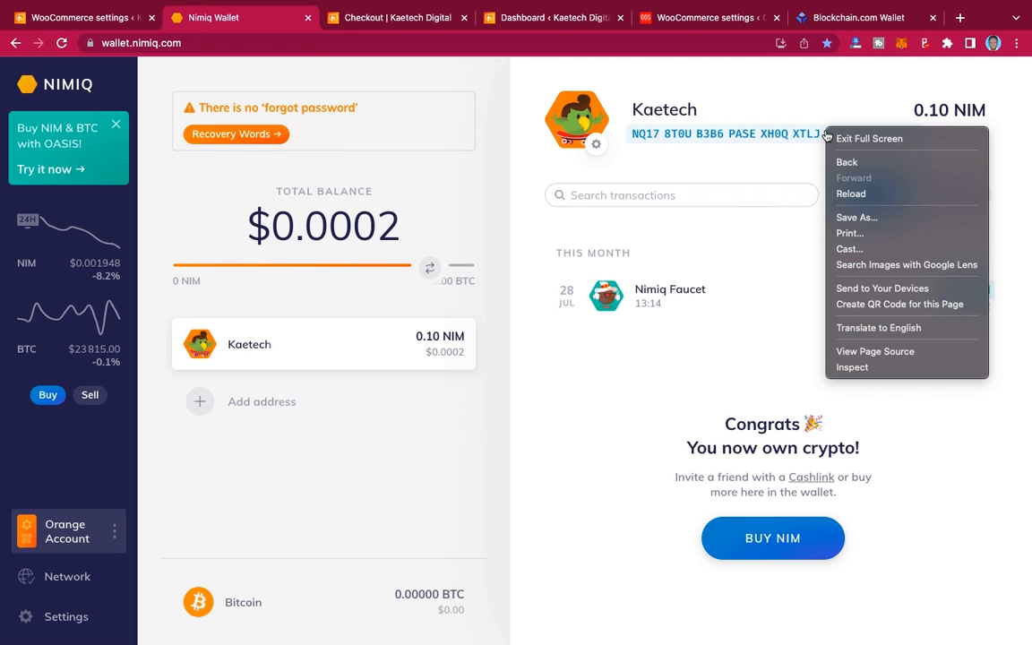
pyautogui.press('Escape')
pyautogui.click(753, 134)
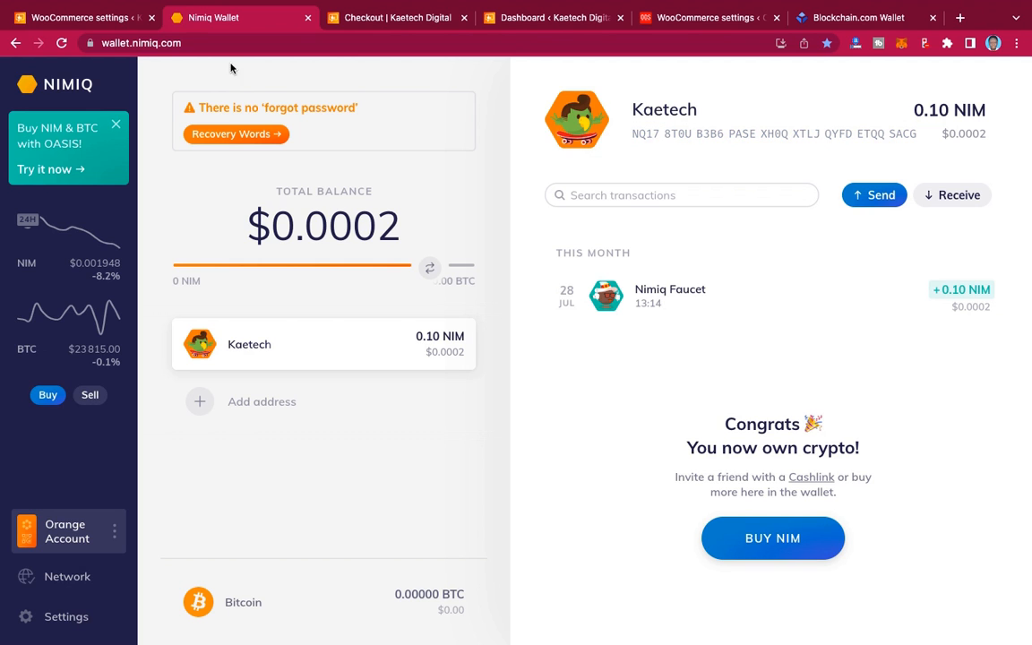
# Step: Switch to the store's Cryptocurrency Checkout by Nimiq settings and paste the copied address as the Nimiq wallet address
pyautogui.click(90, 18)
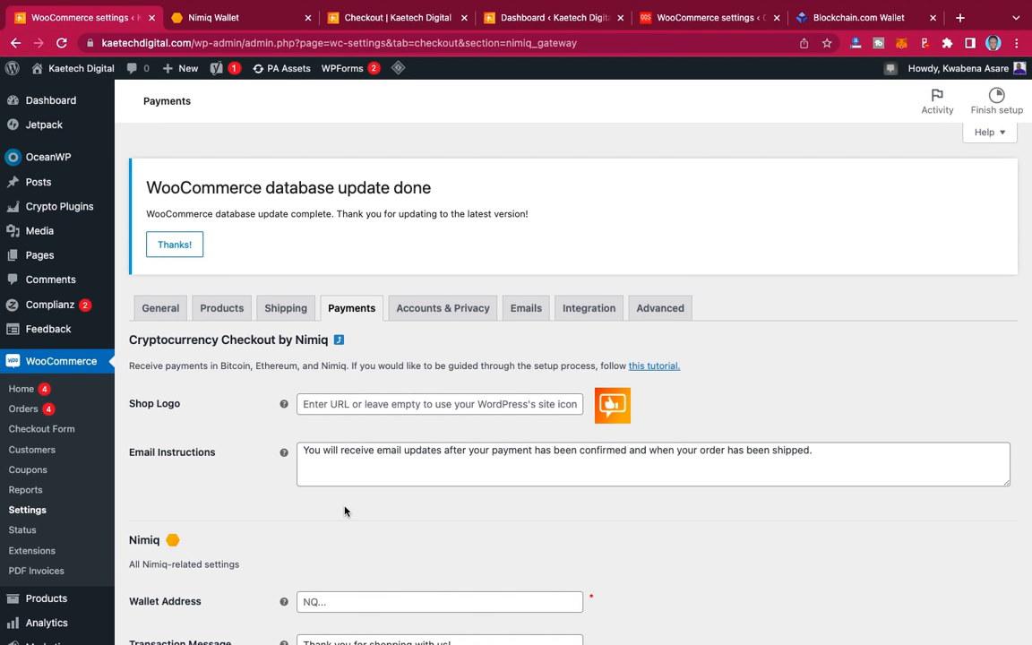
pyautogui.scroll(-5, 345, 511)
pyautogui.click(325, 388)
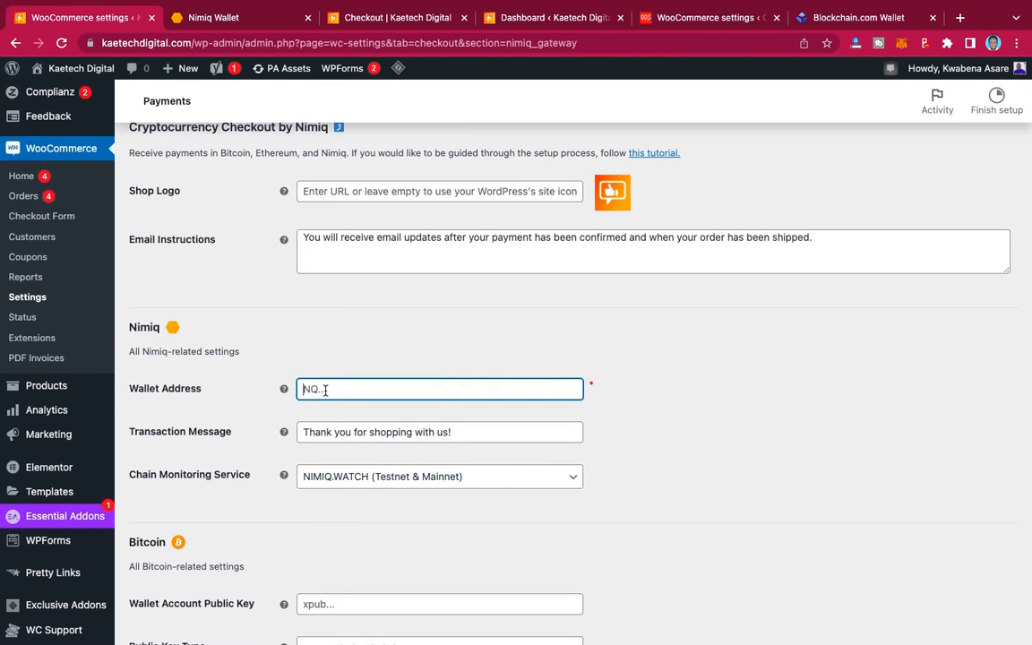
pyautogui.click(502, 423)
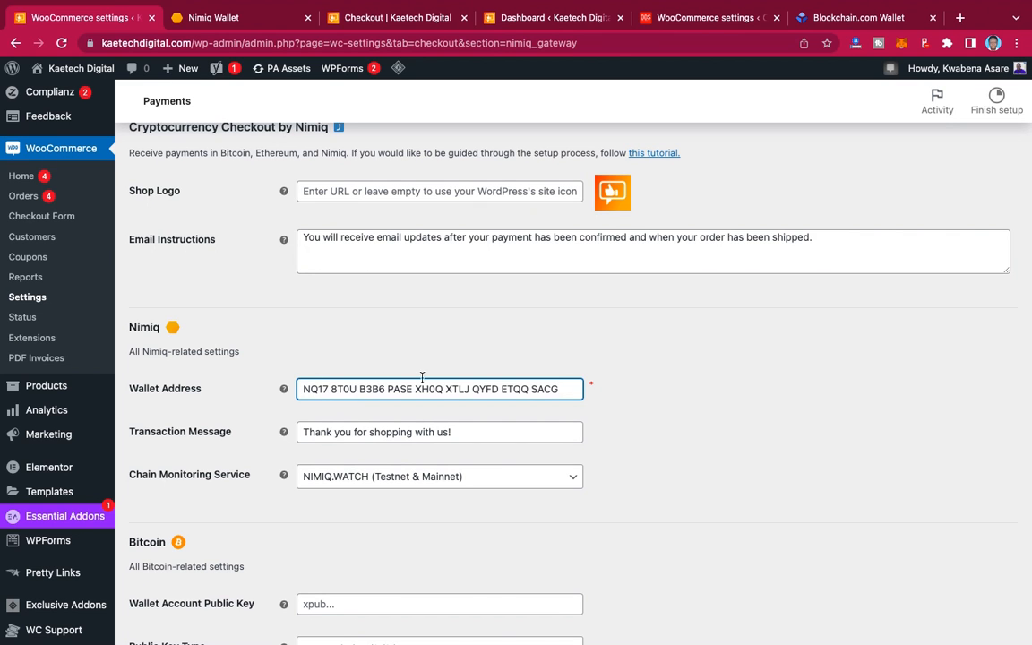
# Step: Switch to the Blockchain.com wallet and log in with the account password
pyautogui.scroll(-4, 517, 409)
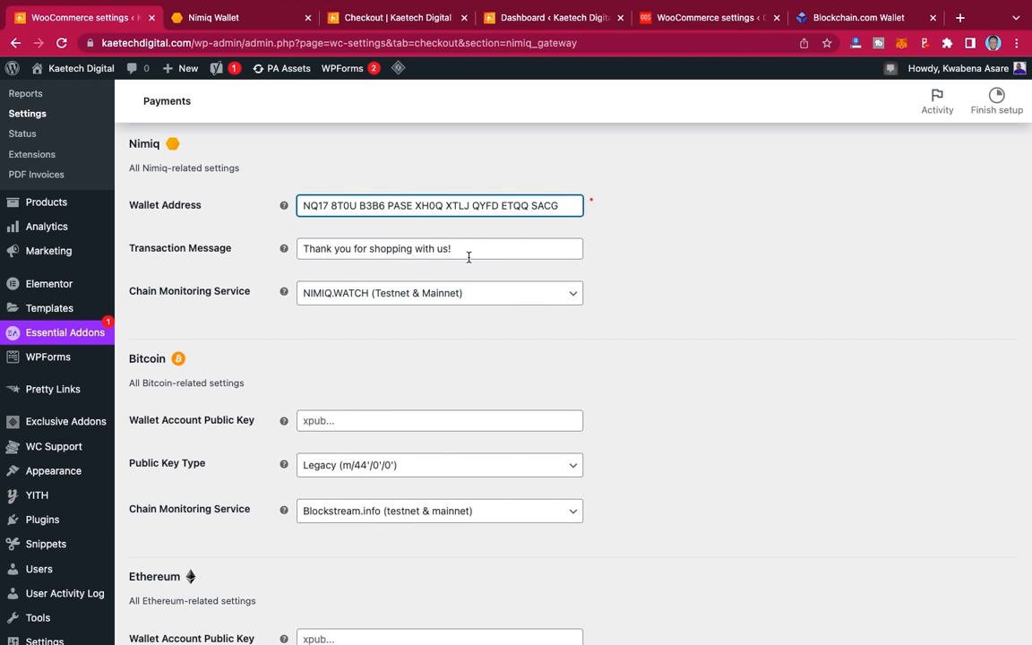
pyautogui.scroll(-2, 462, 349)
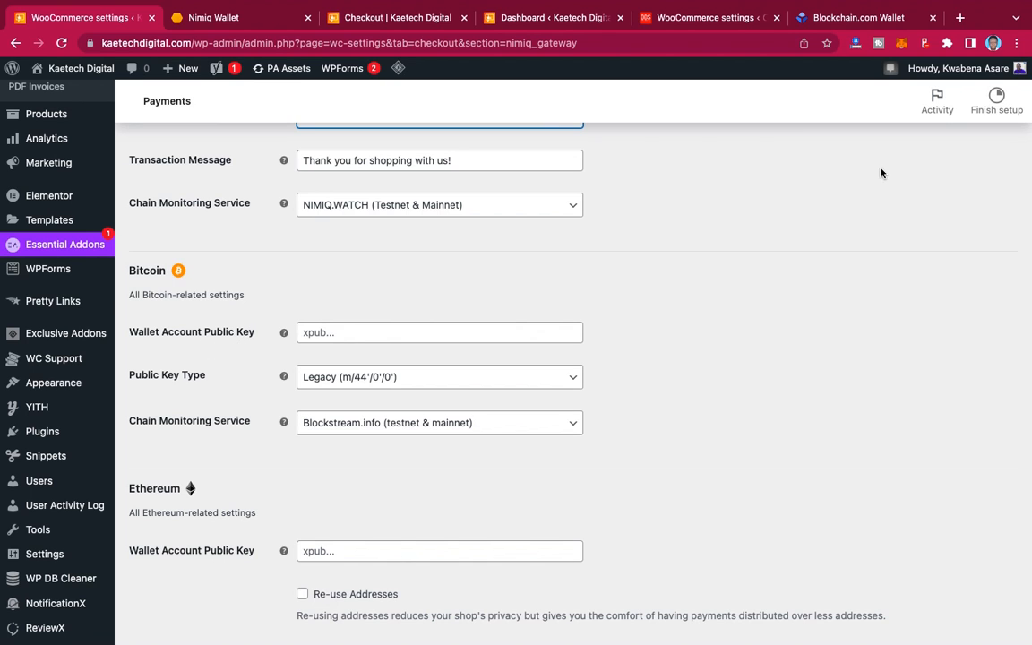
pyautogui.click(852, 20)
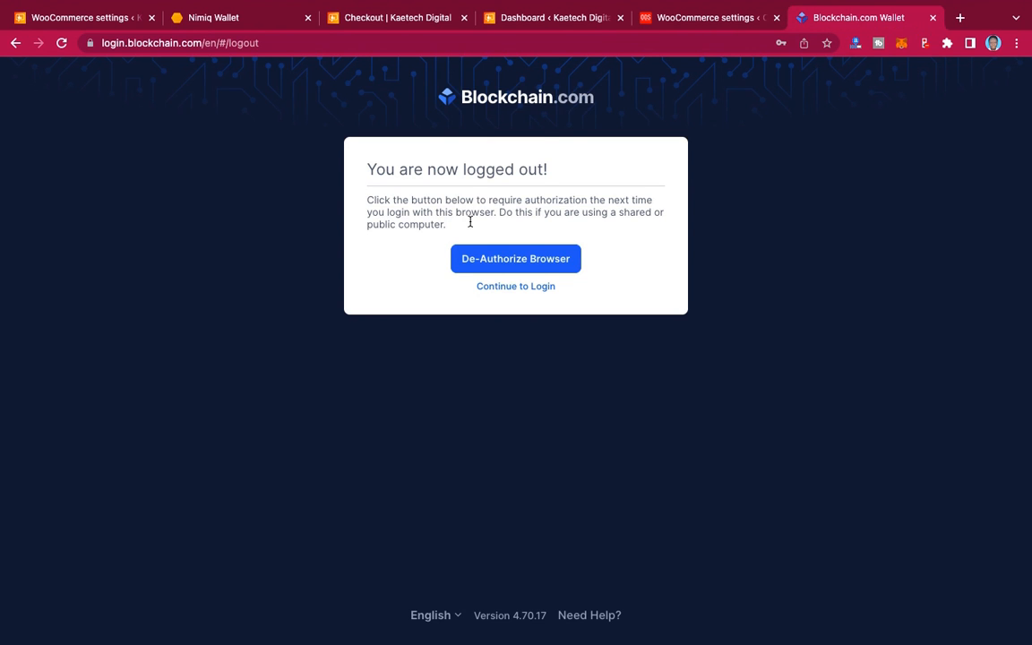
pyautogui.click(511, 289)
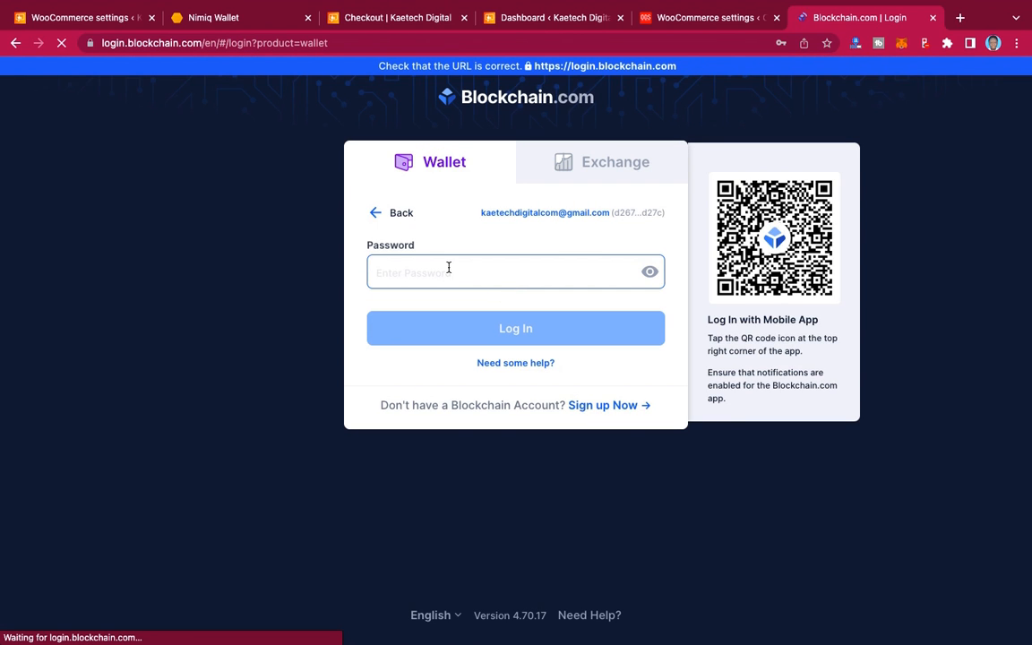
pyautogui.click(449, 267)
pyautogui.click(502, 314)
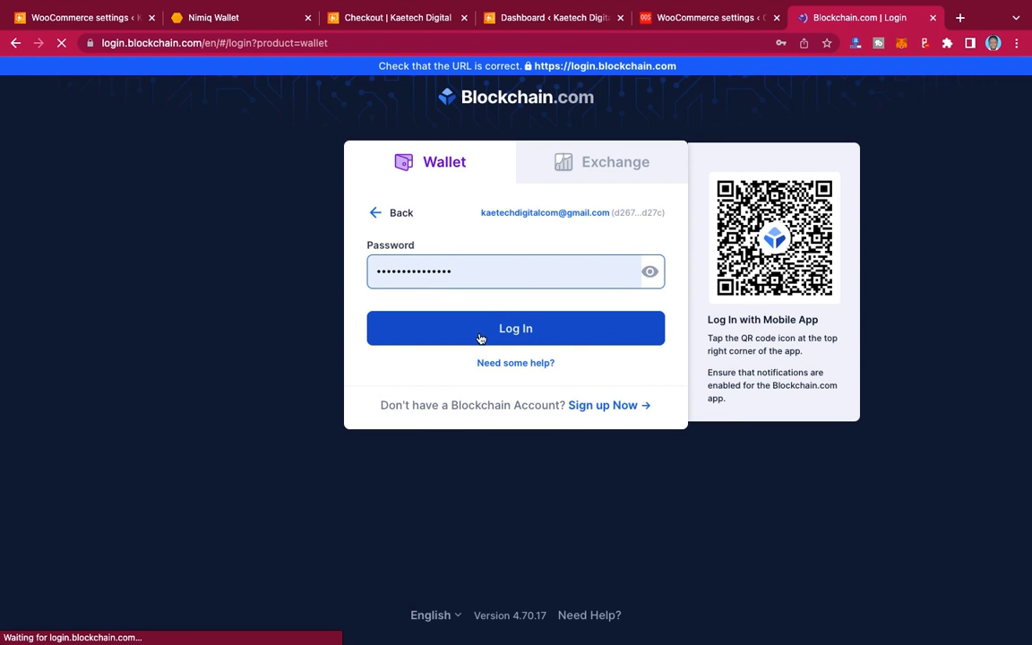
pyautogui.click(484, 334)
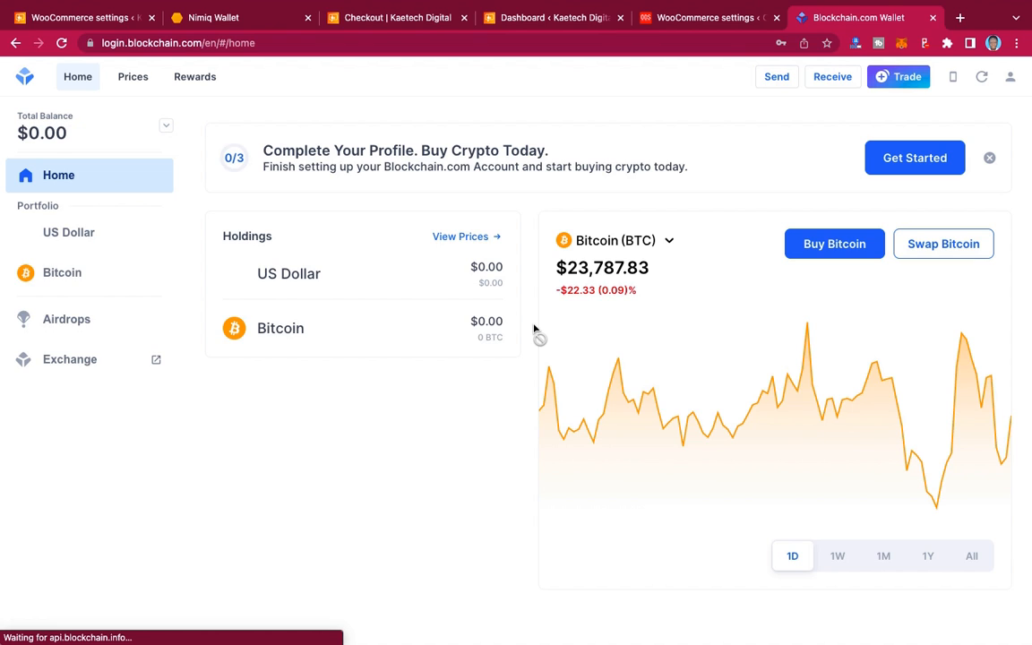
# Step: Dismiss the account verification notice and open the Bitcoin Private Key Wallet for management under Wallets & Addresses
pyautogui.click(1010, 78)
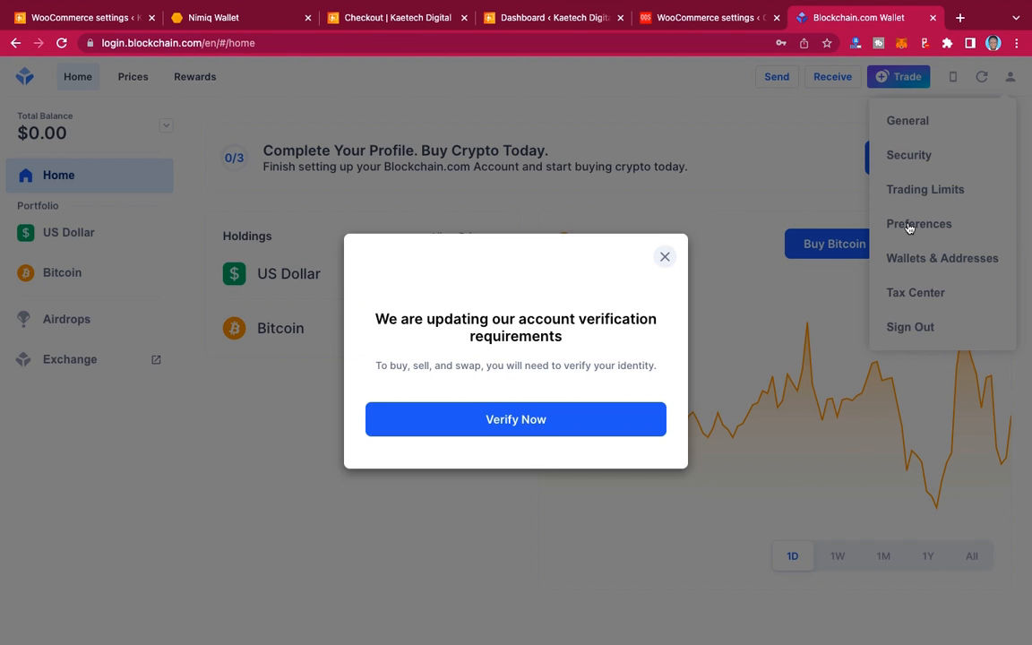
pyautogui.click(665, 224)
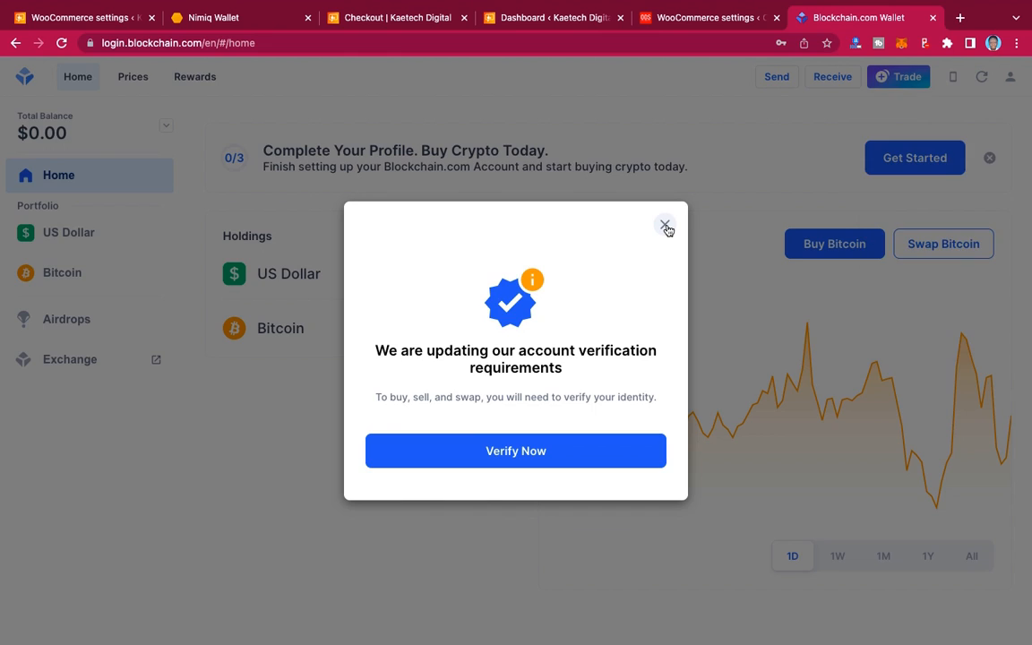
pyautogui.click(665, 224)
pyautogui.click(1010, 77)
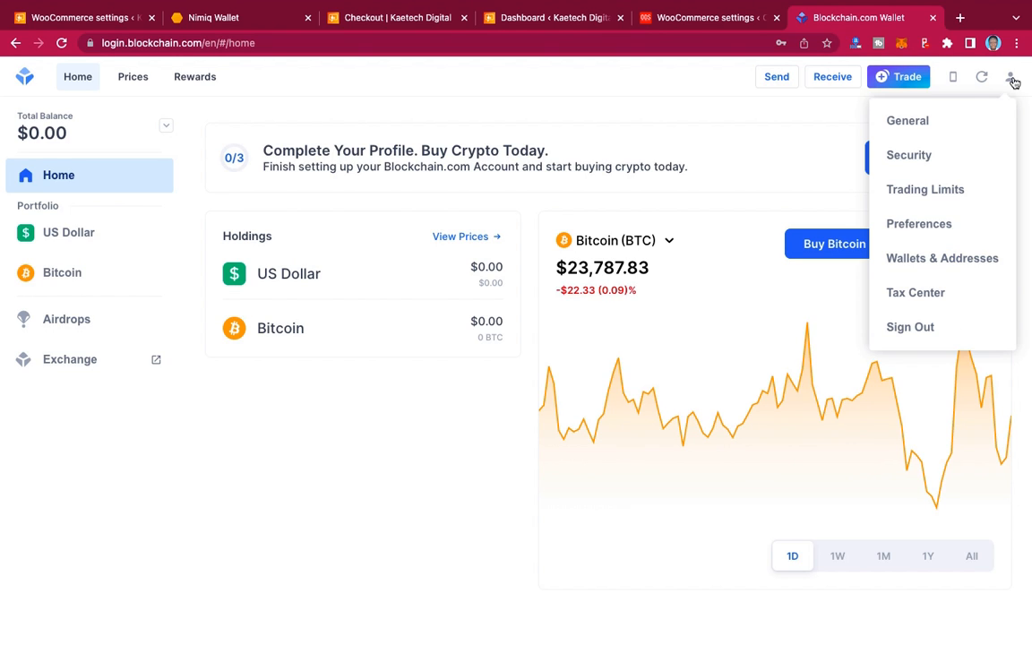
pyautogui.click(925, 260)
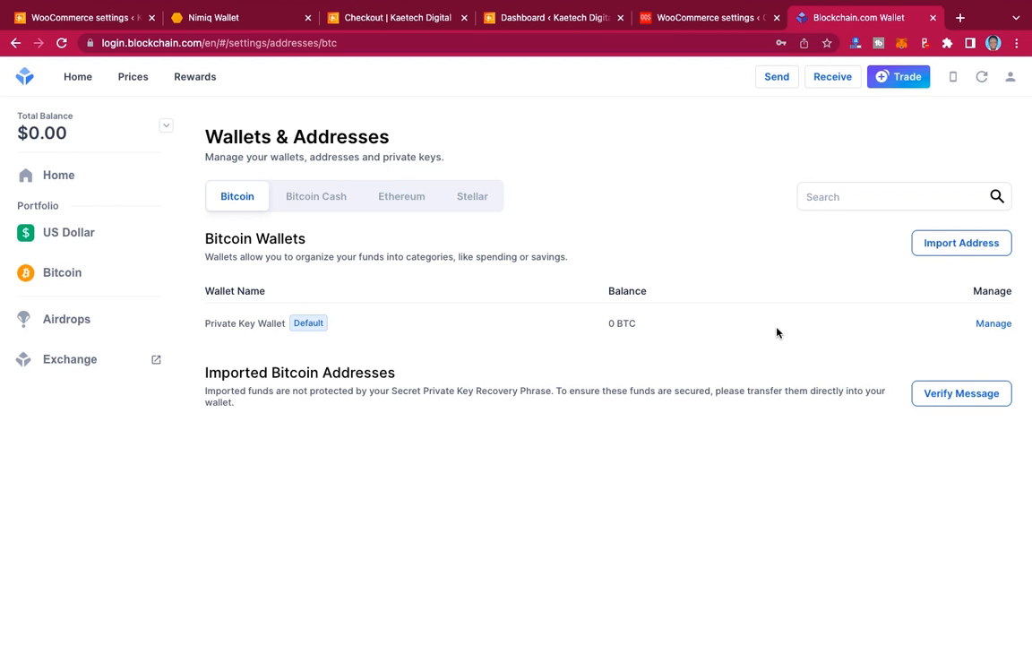
pyautogui.click(994, 325)
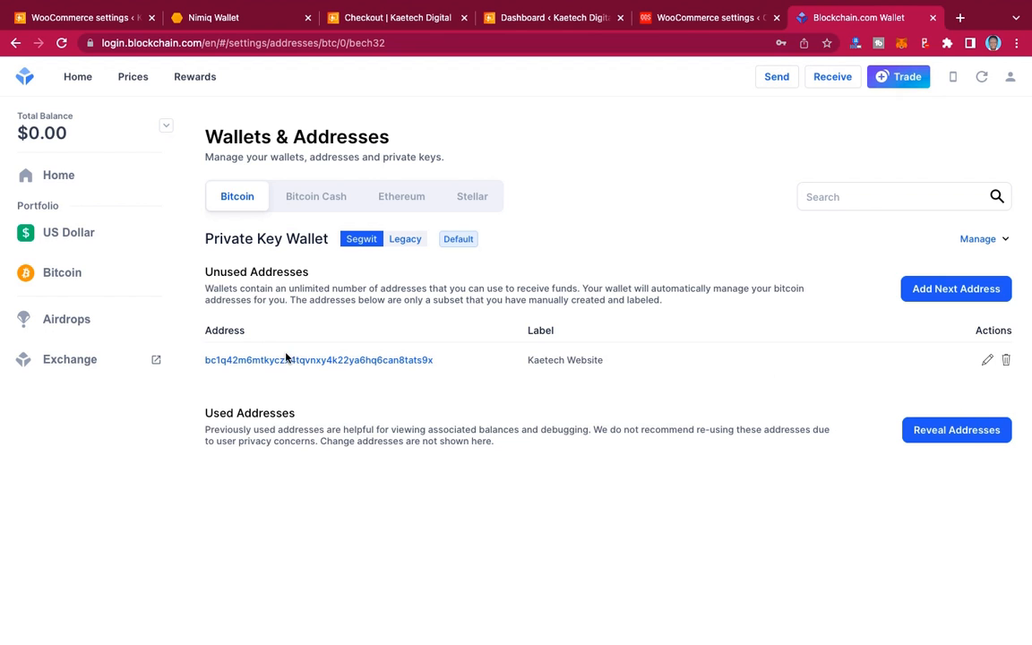
# Step: Show the Private Key Wallet's xPub, copy the extended public key, and close its dialog
pyautogui.click(1007, 242)
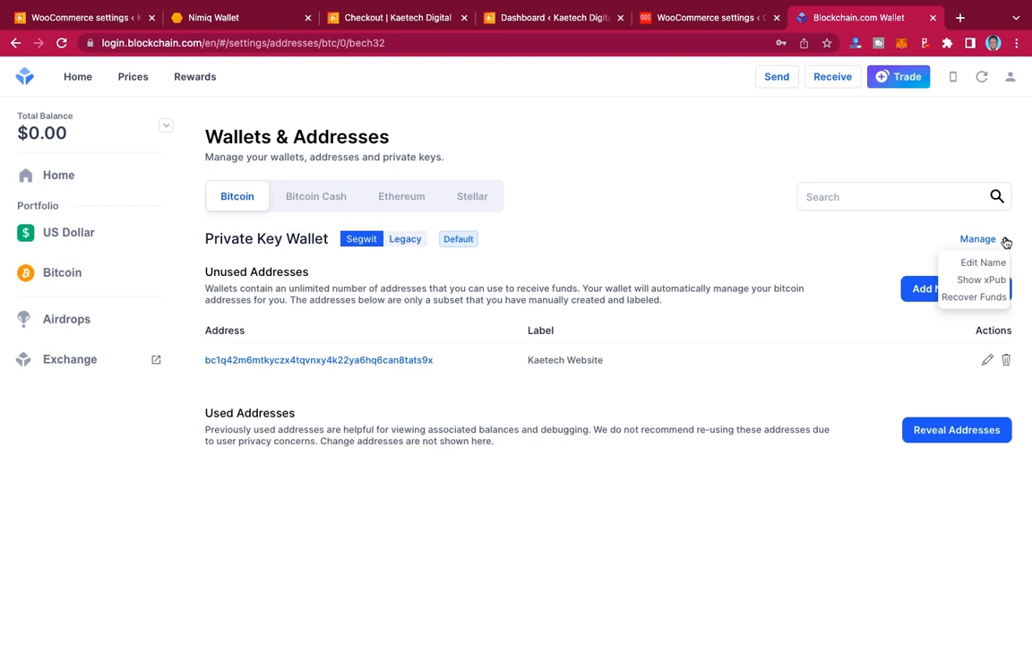
pyautogui.click(992, 282)
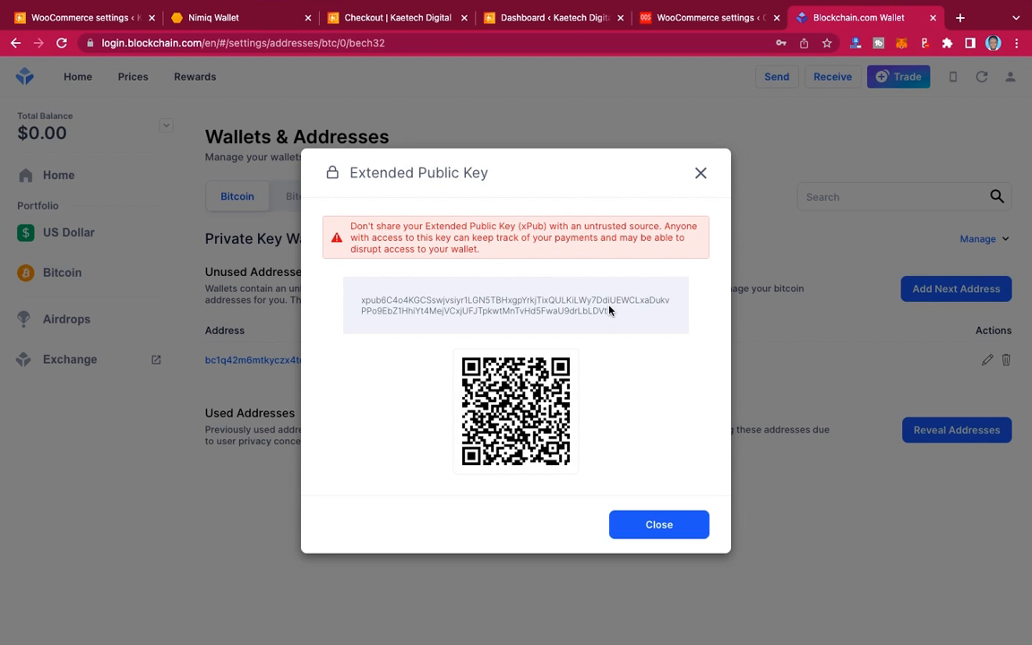
pyautogui.moveTo(609, 310); pyautogui.dragTo(343, 301)
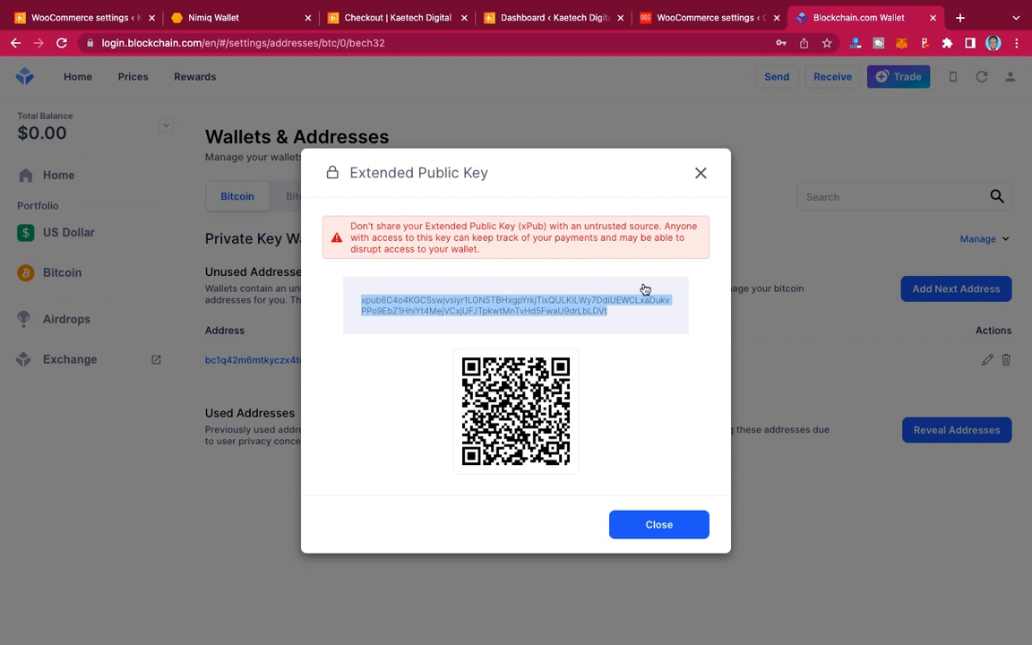
pyautogui.click(651, 526)
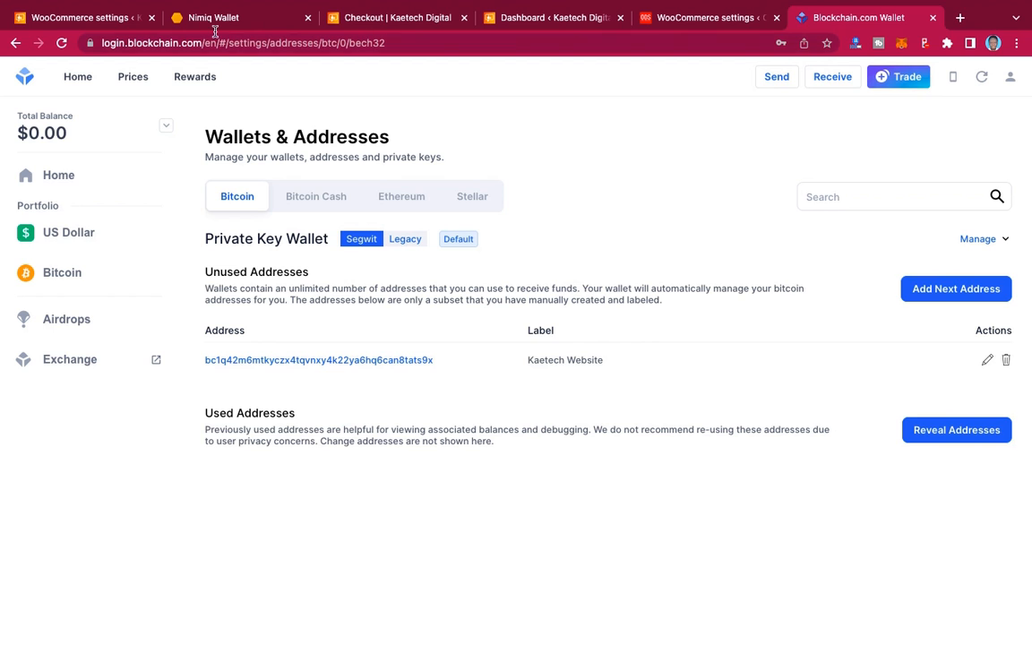
# Step: Paste the copied xPub as the Bitcoin wallet account public key in the store's Nimiq gateway settings and save the changes
pyautogui.click(86, 20)
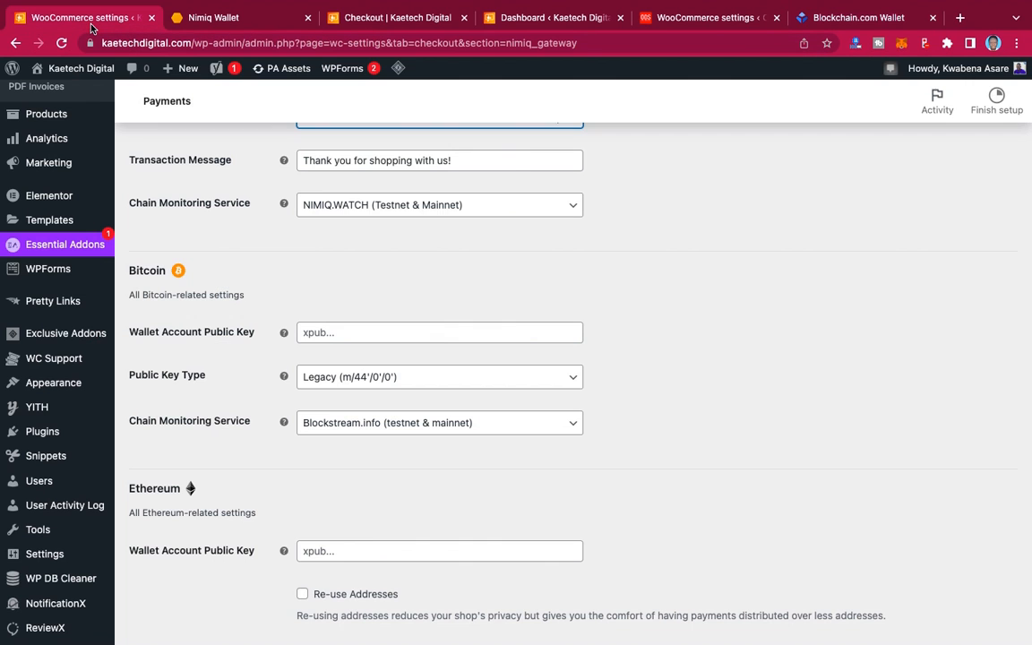
pyautogui.click(332, 335)
pyautogui.hotkey('ctrl', 'v')
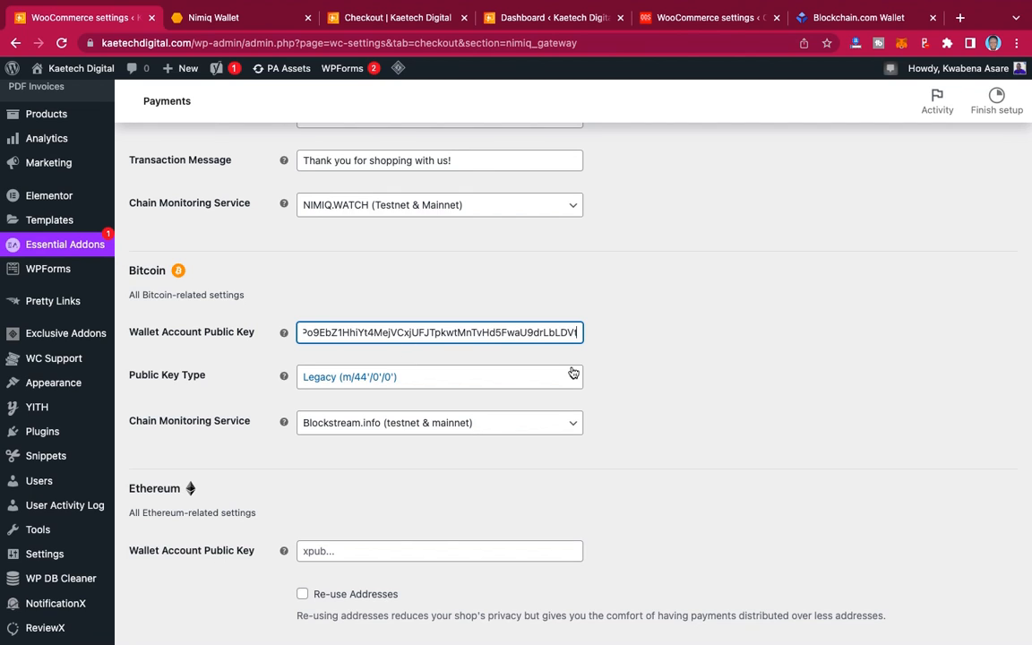
pyautogui.click(670, 386)
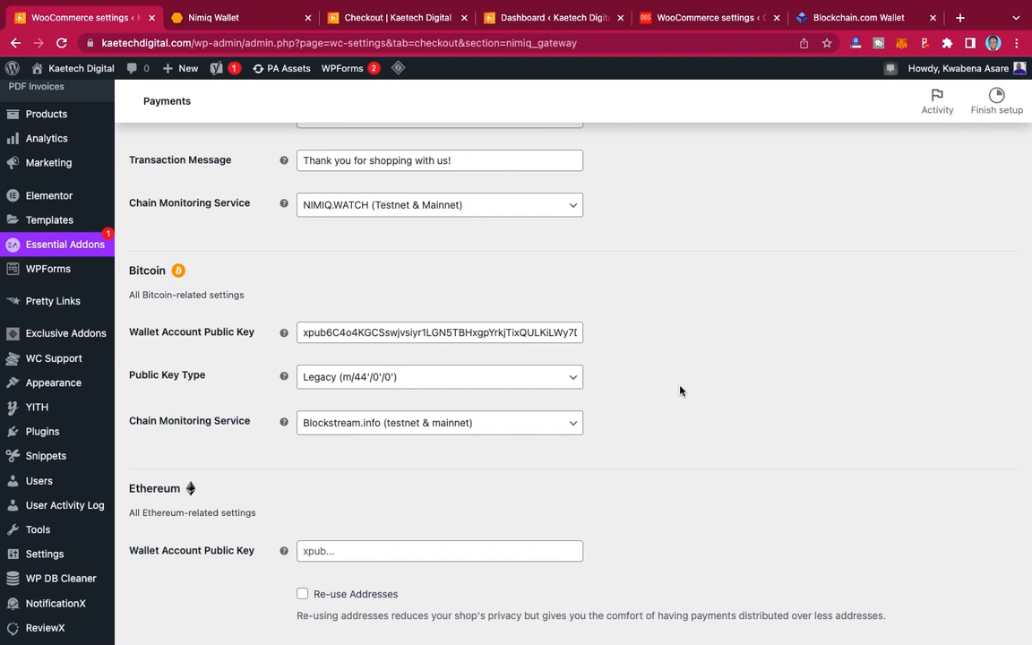
pyautogui.scroll(-5, 680, 391)
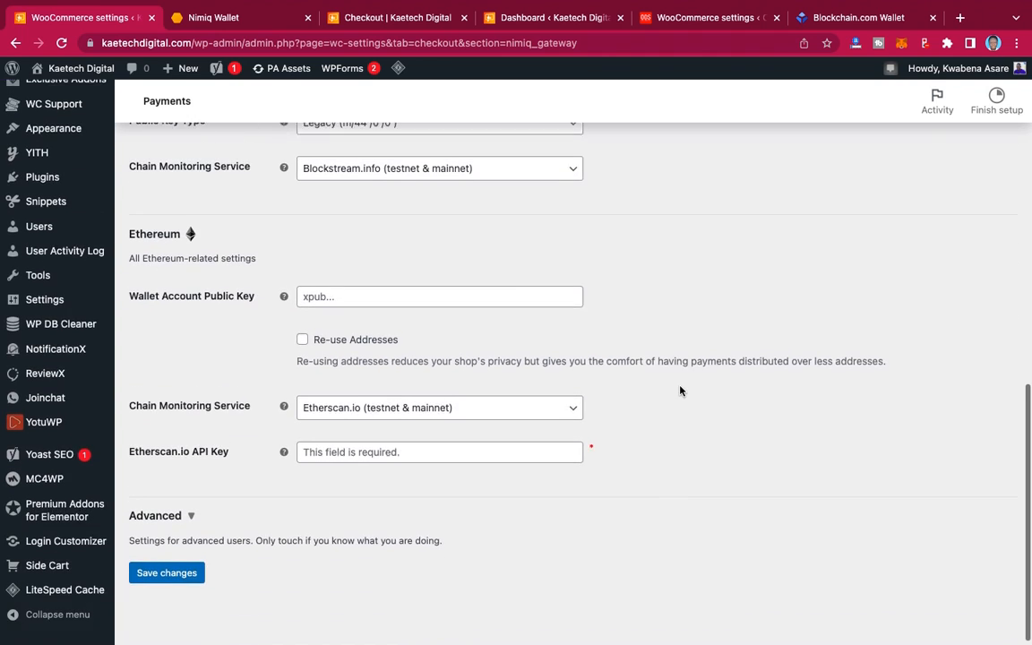
pyautogui.click(169, 569)
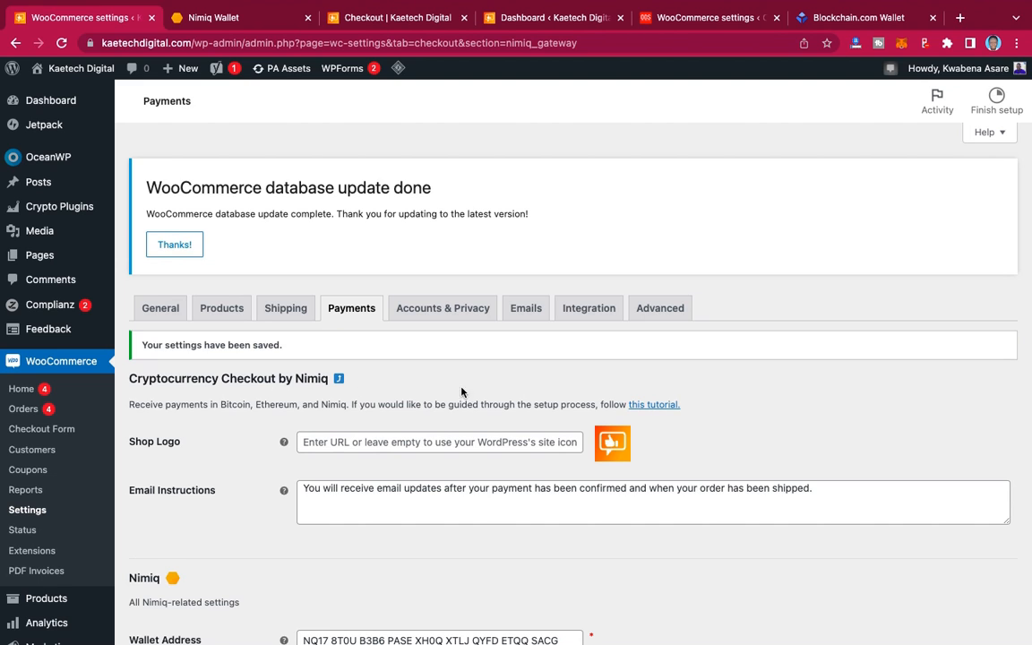
# Step: Return to the payment methods list, enable Cryptocurrency Checkout by Nimiq, and save the changes
pyautogui.click(338, 379)
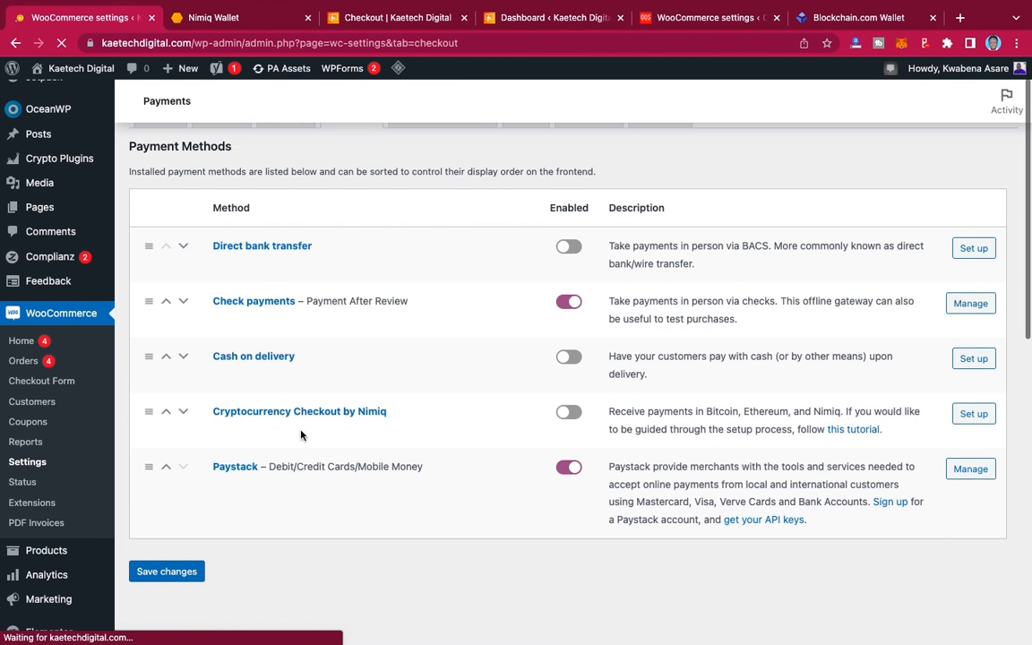
pyautogui.scroll(-5, 573, 430)
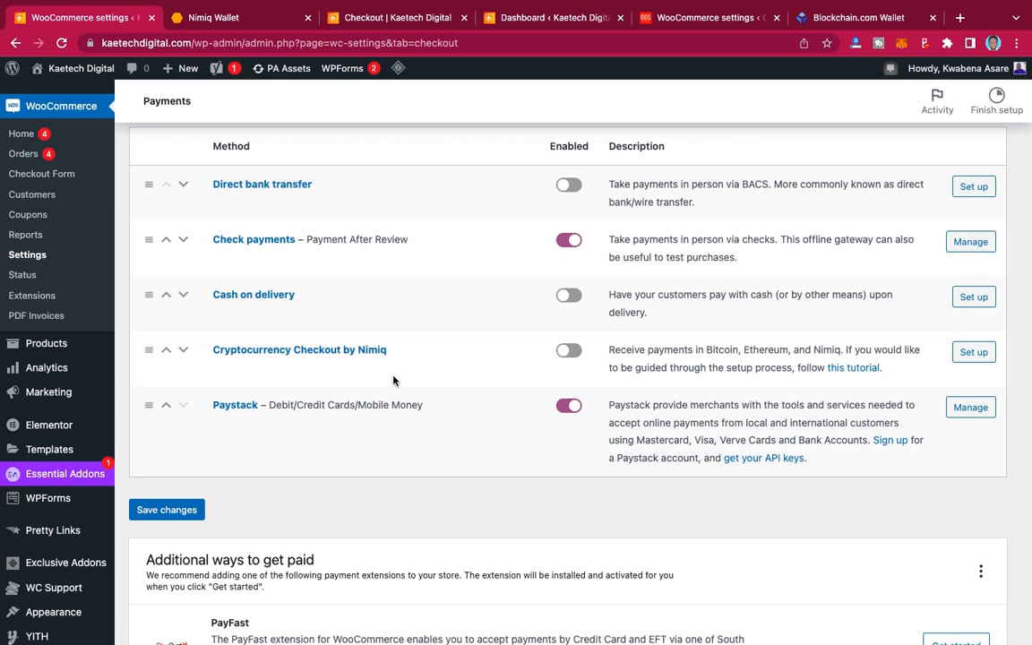
pyautogui.click(570, 352)
pyautogui.click(155, 510)
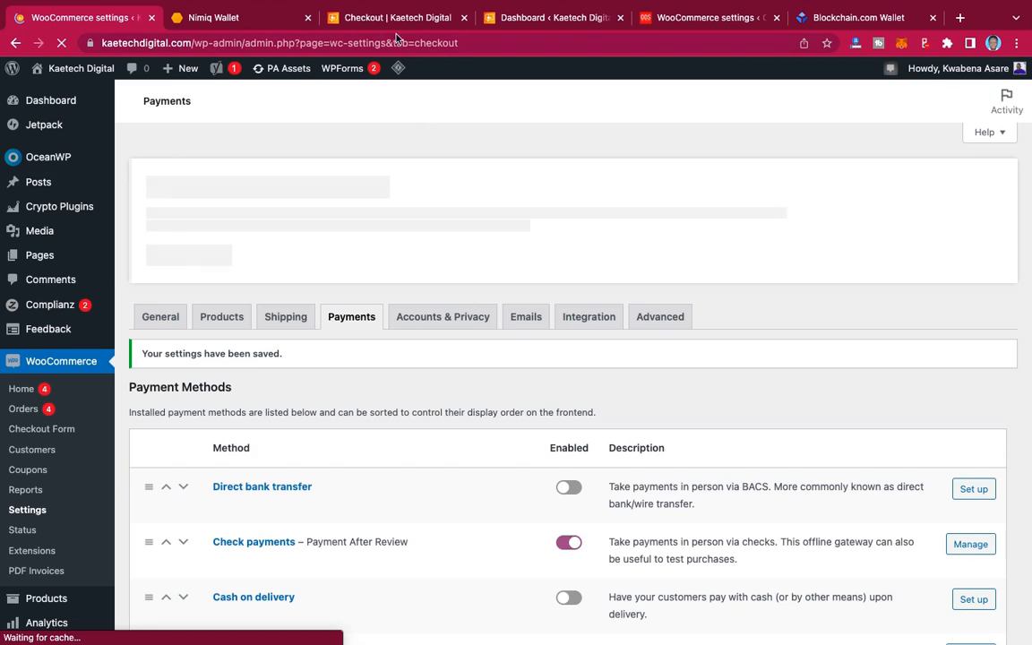
# Step: Switch to the store's checkout page, dismiss a purchase notification, and reload the page
pyautogui.click(408, 22)
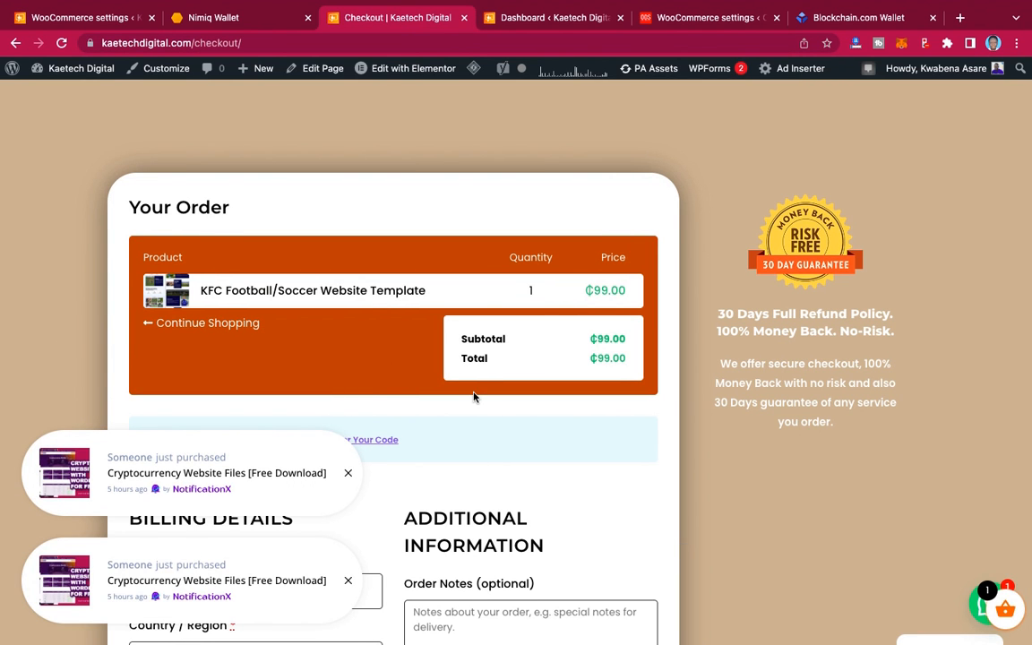
pyautogui.click(347, 472)
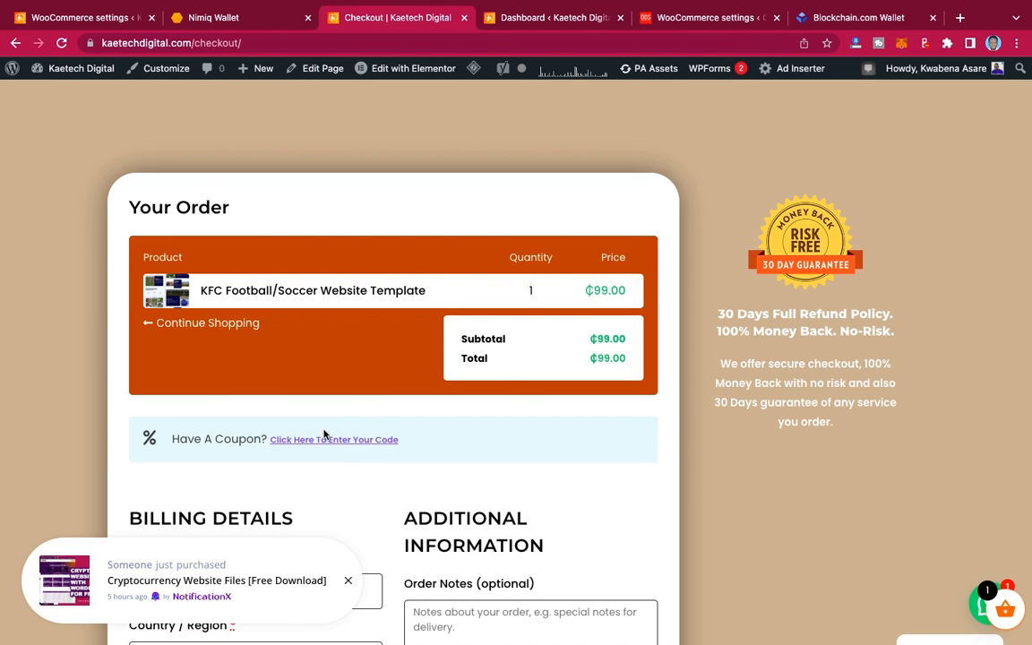
pyautogui.click(61, 43)
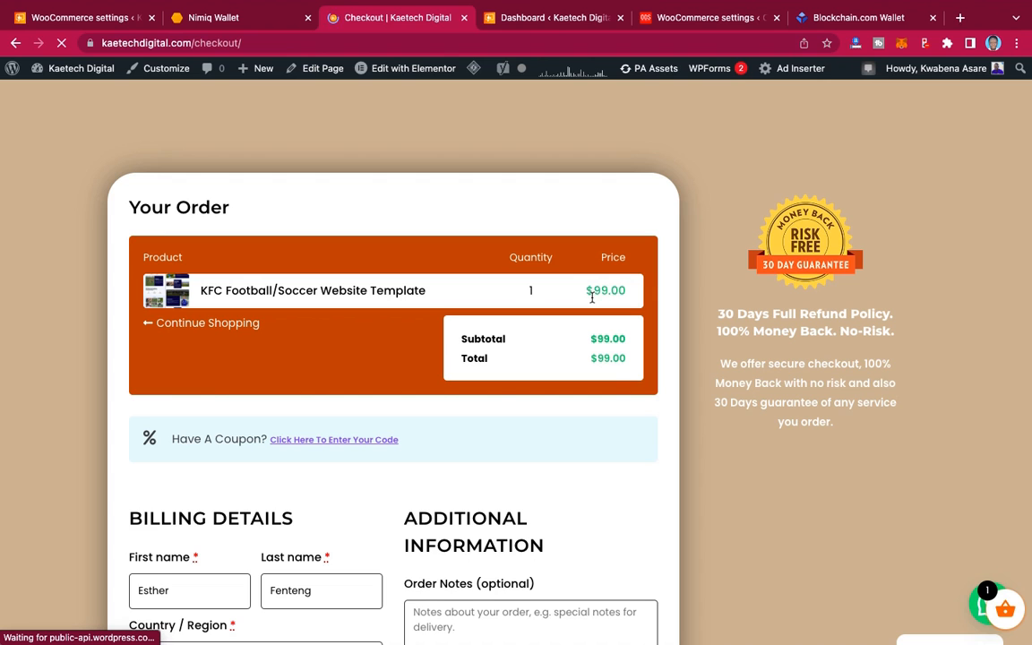
# Step: Choose Cryptocurrency Checkout by Nimiq as the payment method, agree to the website terms and conditions, and place the order
pyautogui.scroll(-4, 656, 418)
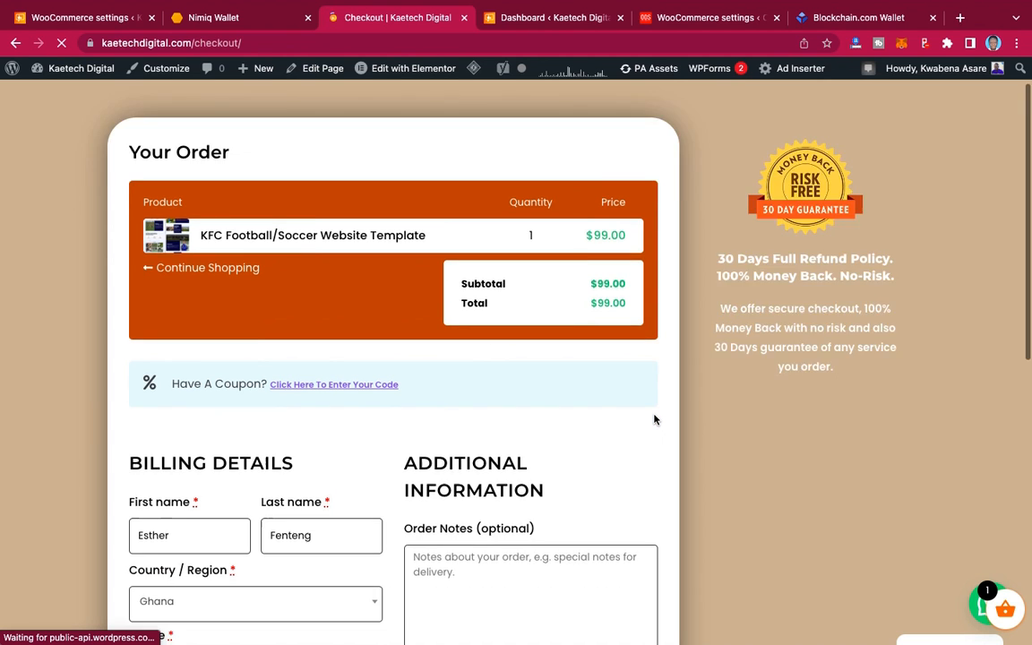
pyautogui.scroll(-4, 654, 419)
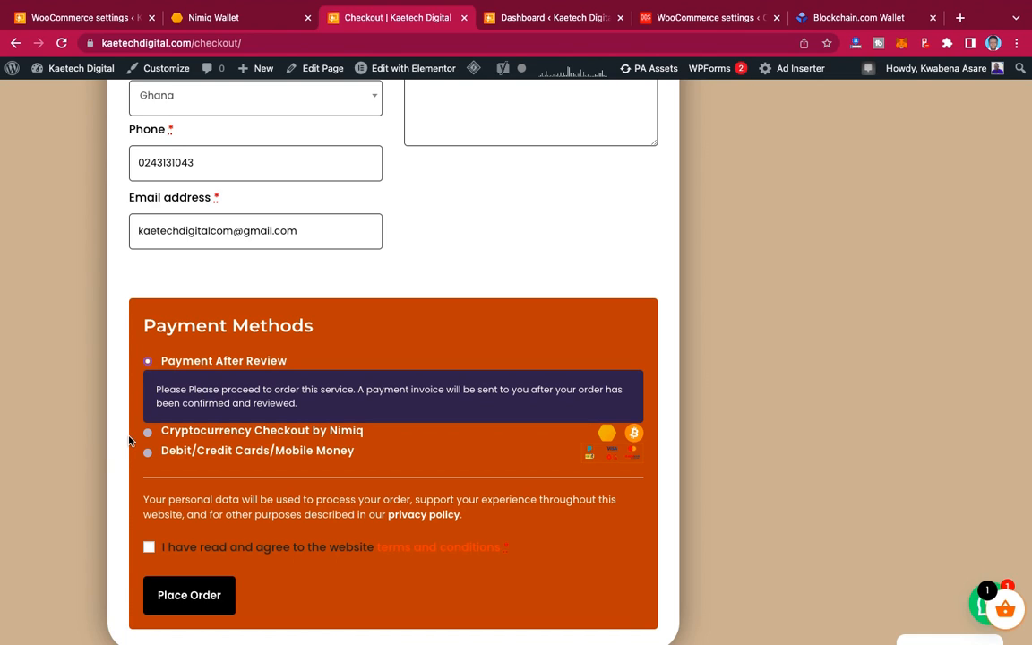
pyautogui.click(148, 434)
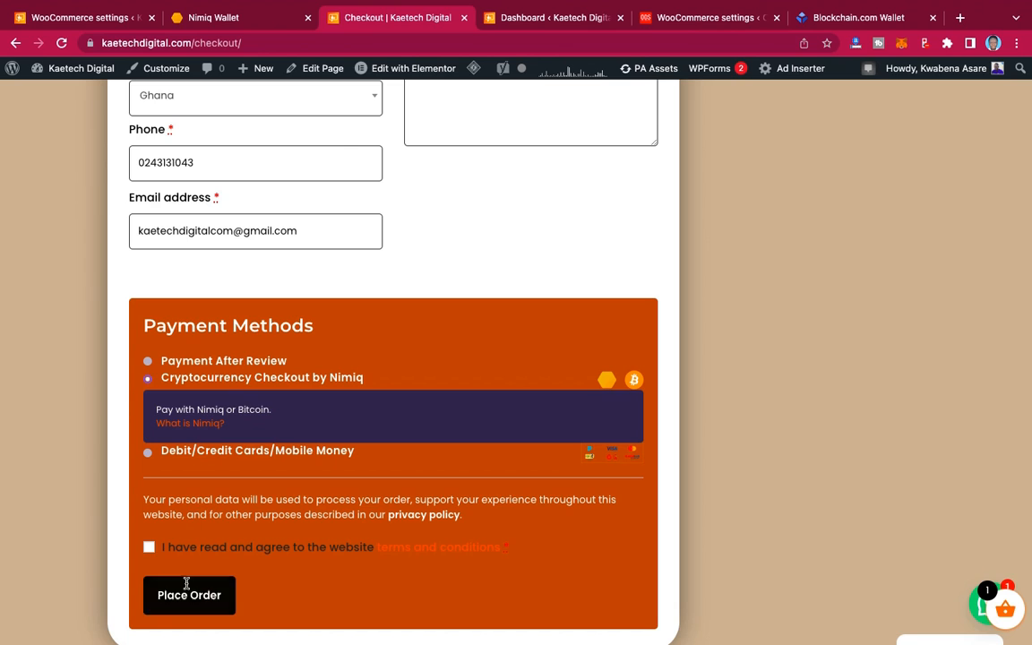
pyautogui.click(150, 548)
pyautogui.click(200, 601)
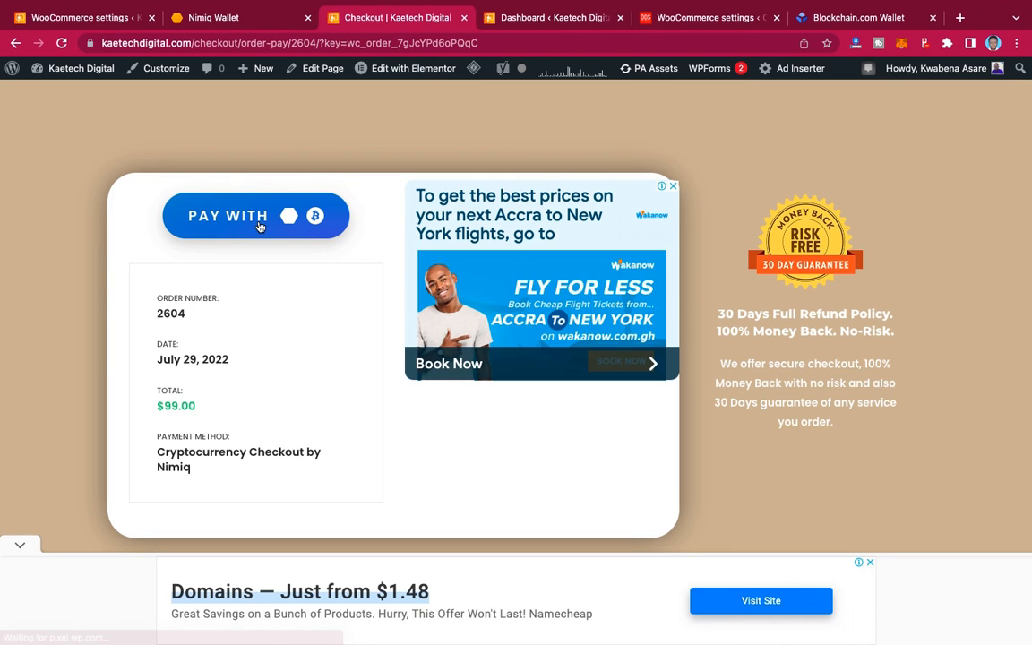
# Step: Open the crypto payment for the placed order and choose to pay with Bitcoin in Nimiq Checkout
pyautogui.click(315, 221)
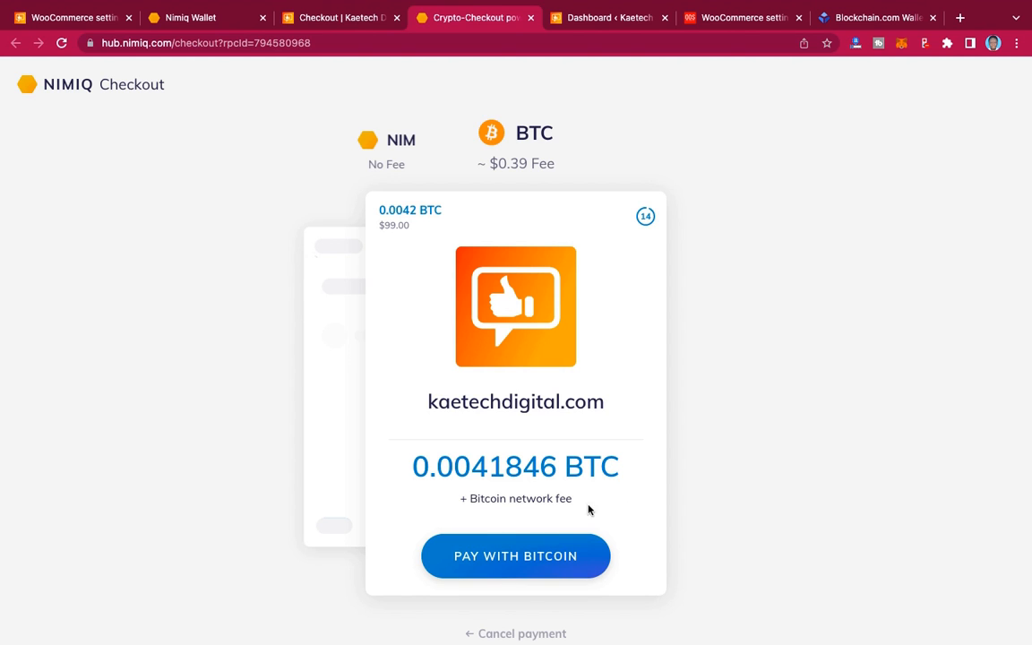
pyautogui.click(510, 560)
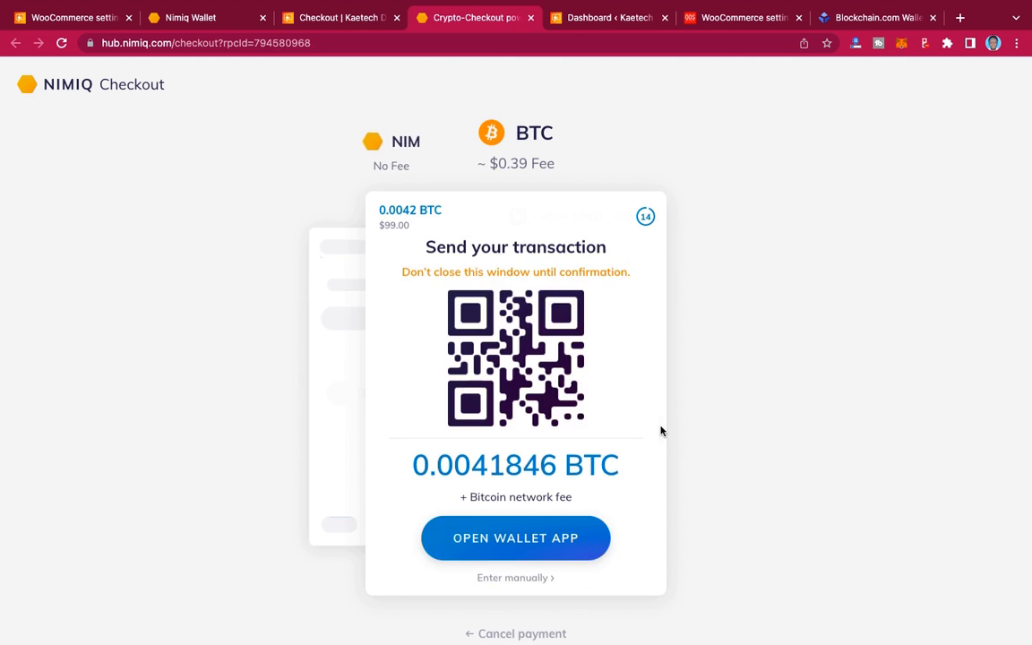